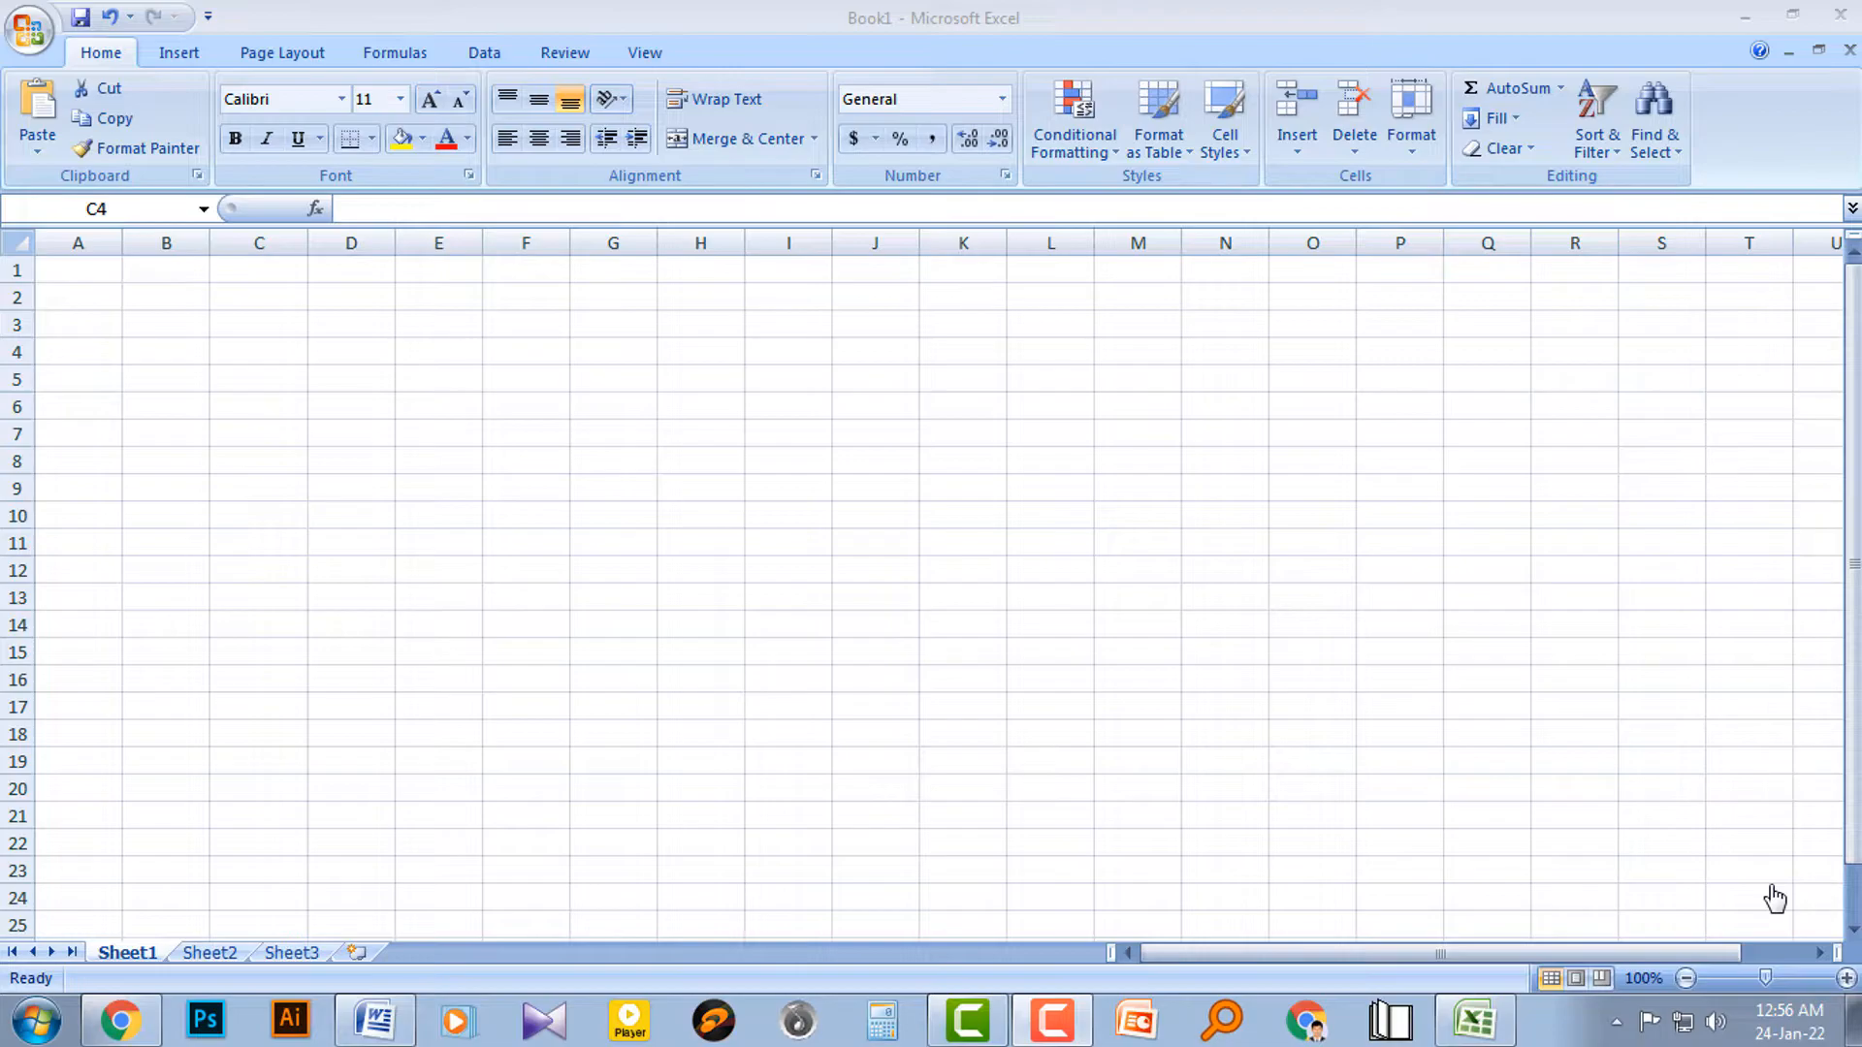
# Step: Enter 6000 in cell C5 and 5000 in cell C6
pyautogui.click(262, 369)
pyautogui.click(261, 386)
pyautogui.write('6000')
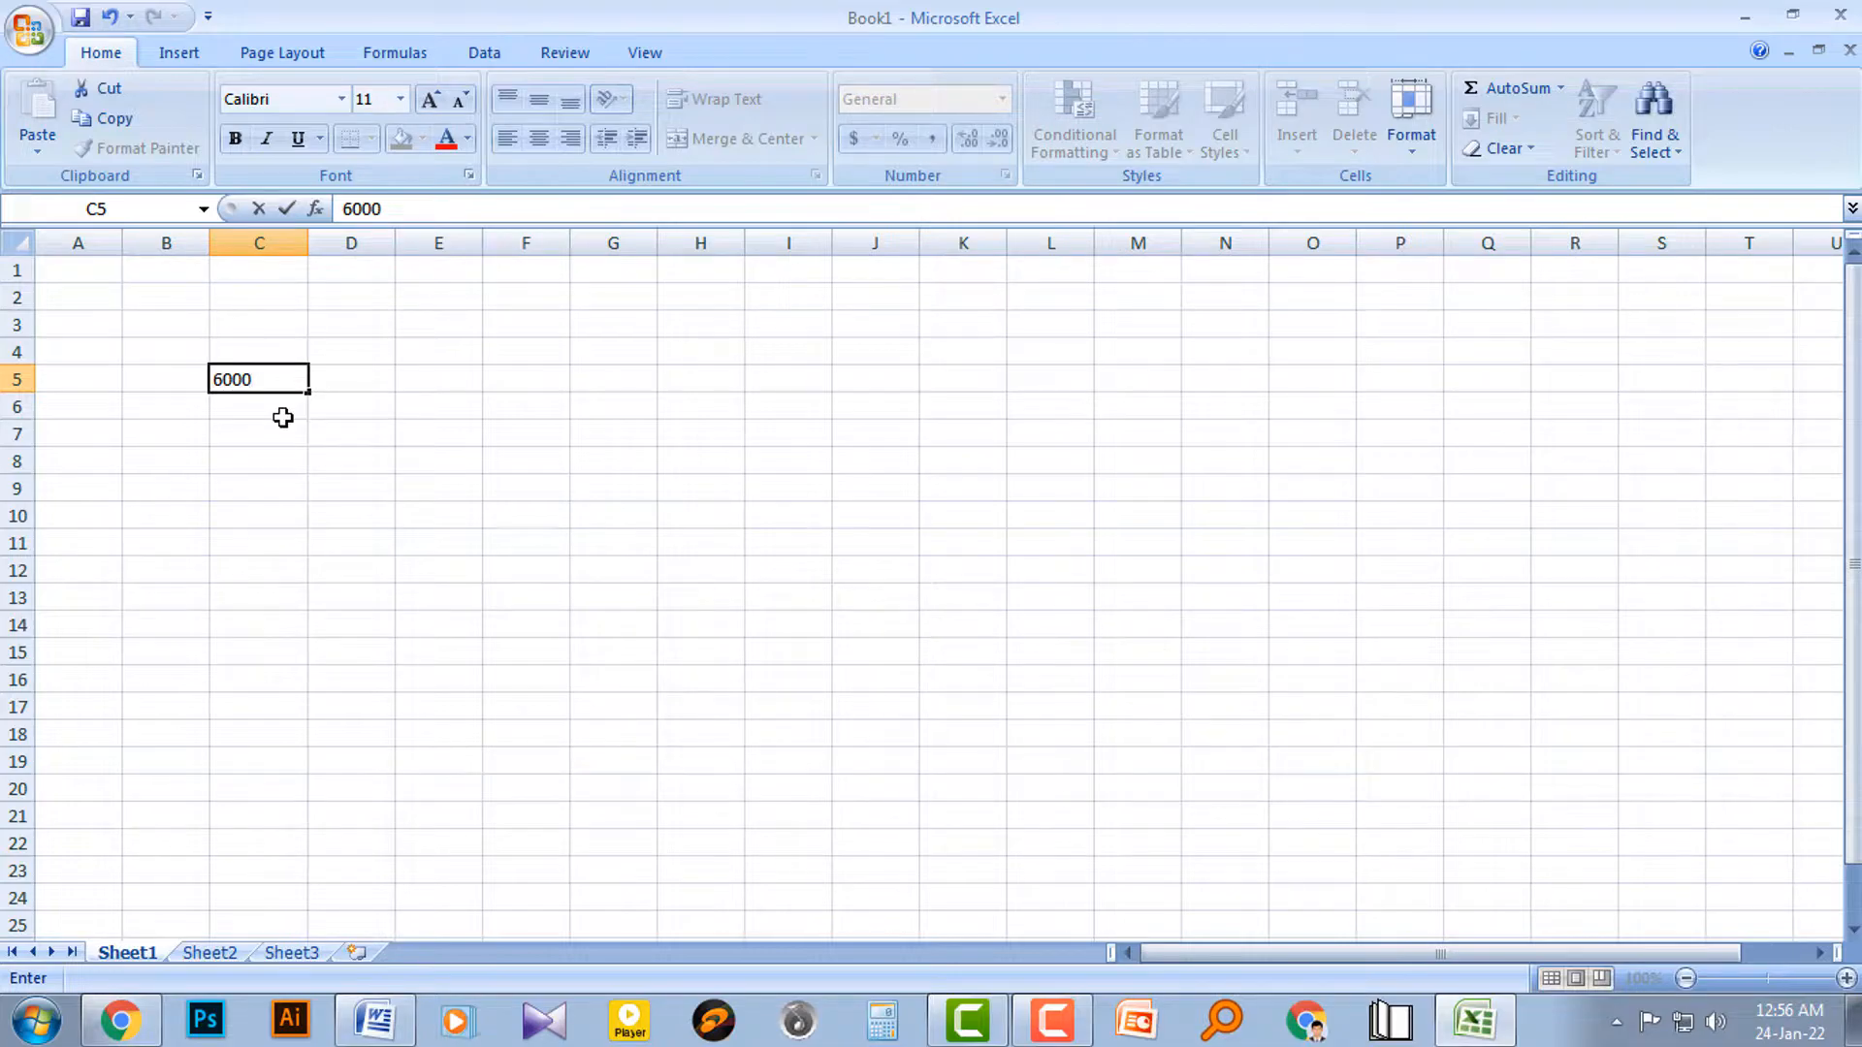
pyautogui.press('Return')
pyautogui.write('5')
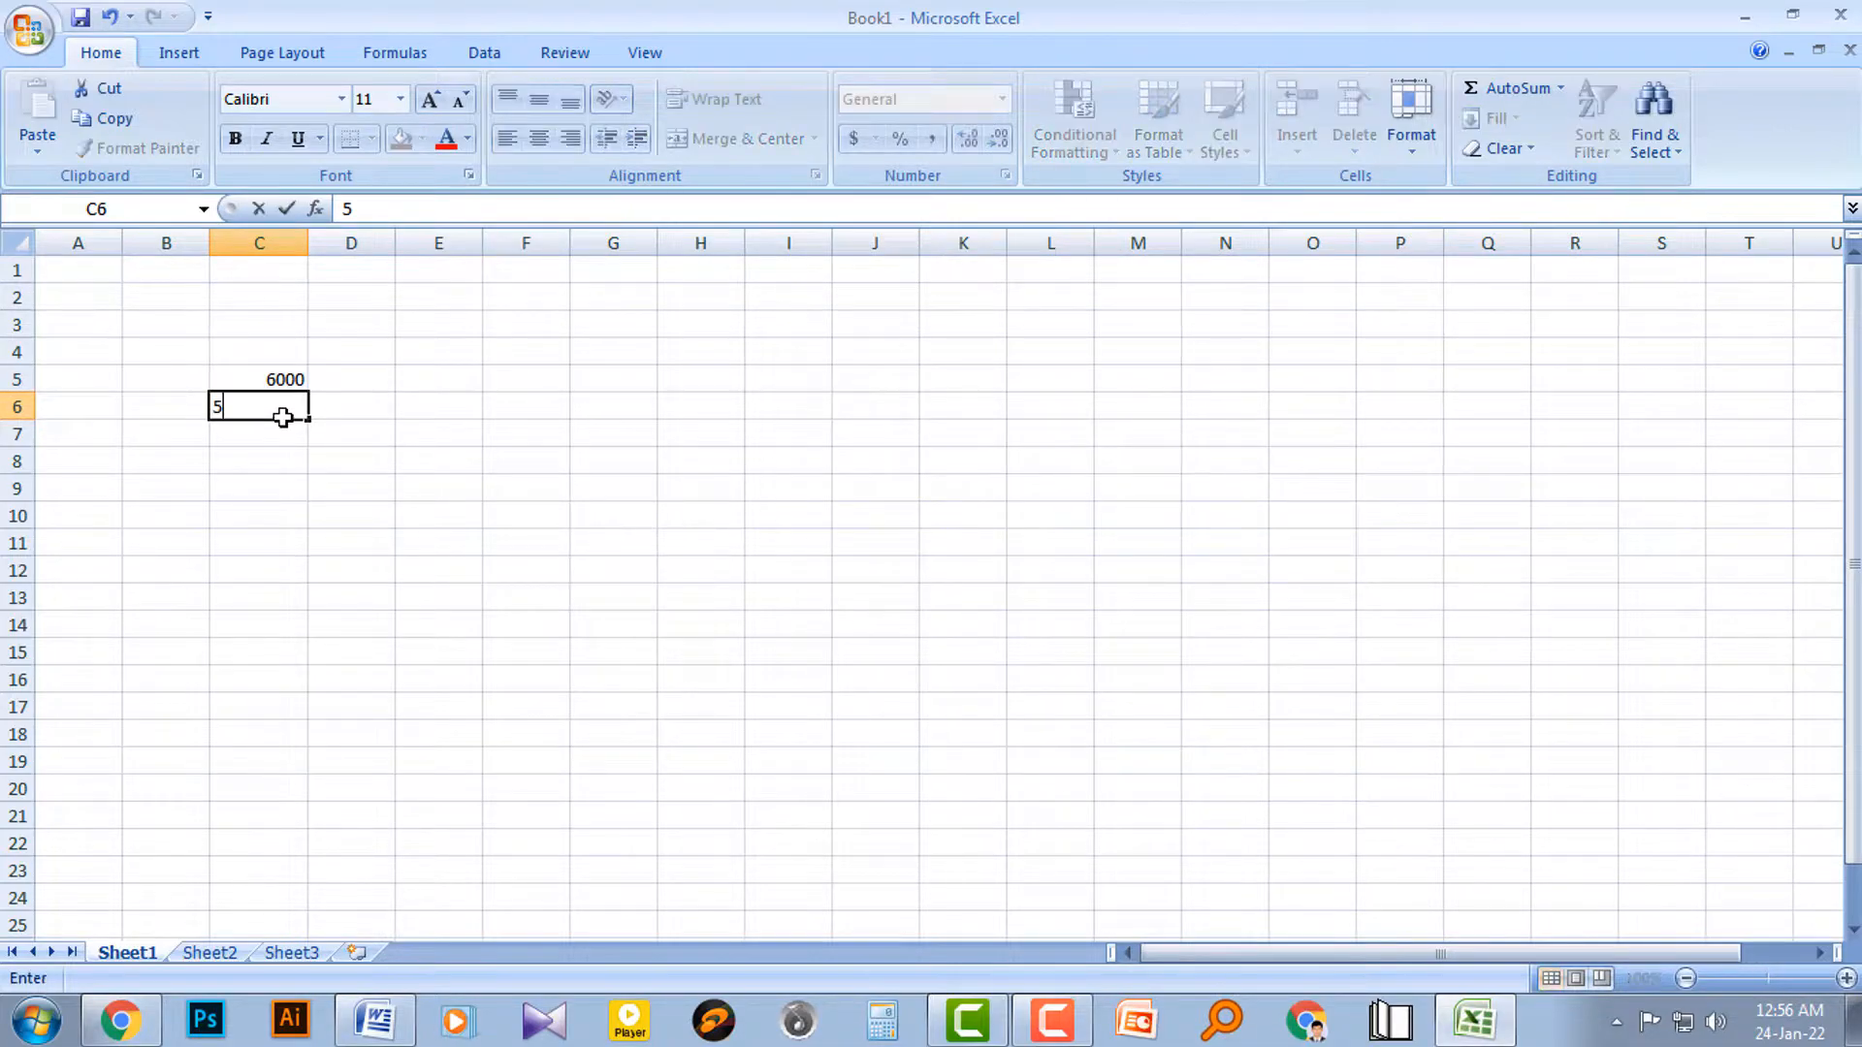
pyautogui.write('000')
pyautogui.click(369, 405)
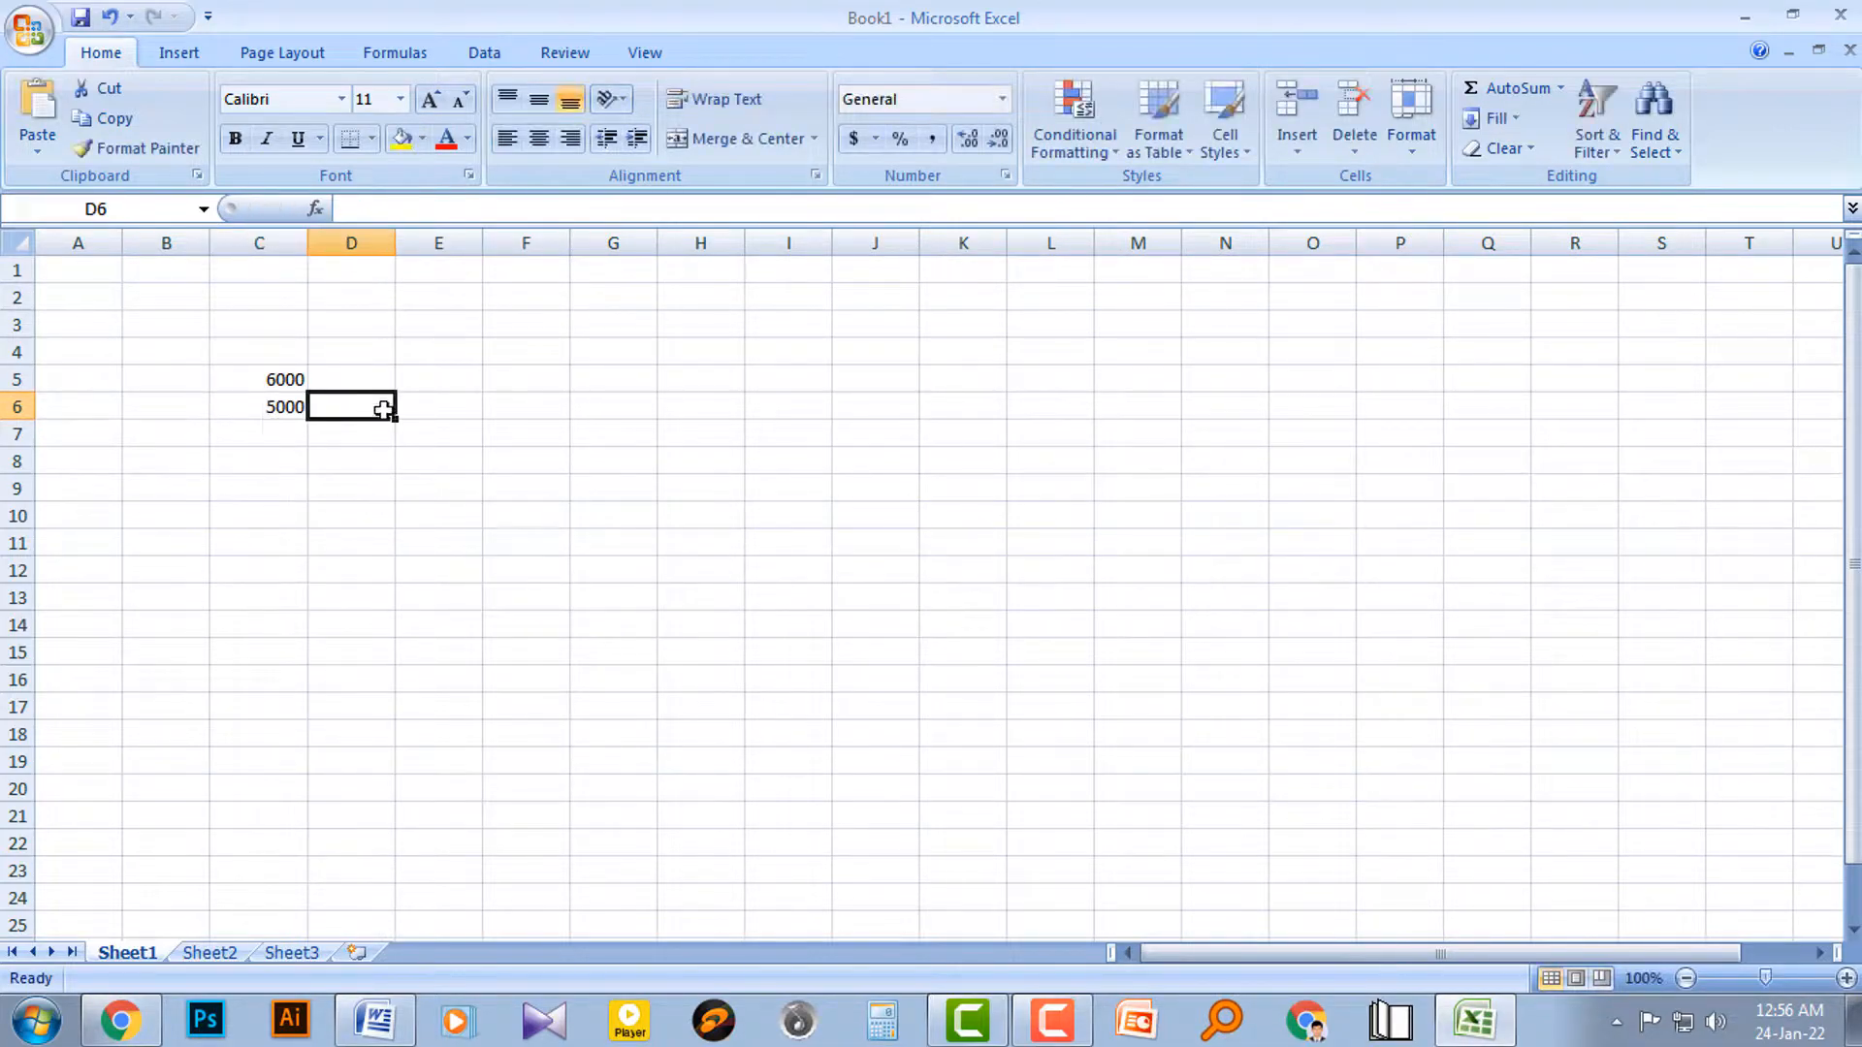
# Step: Total the range C5:C6 into cell C7 with AutoSum
pyautogui.click(219, 378)
pyautogui.moveTo(219, 378); pyautogui.dragTo(275, 407)
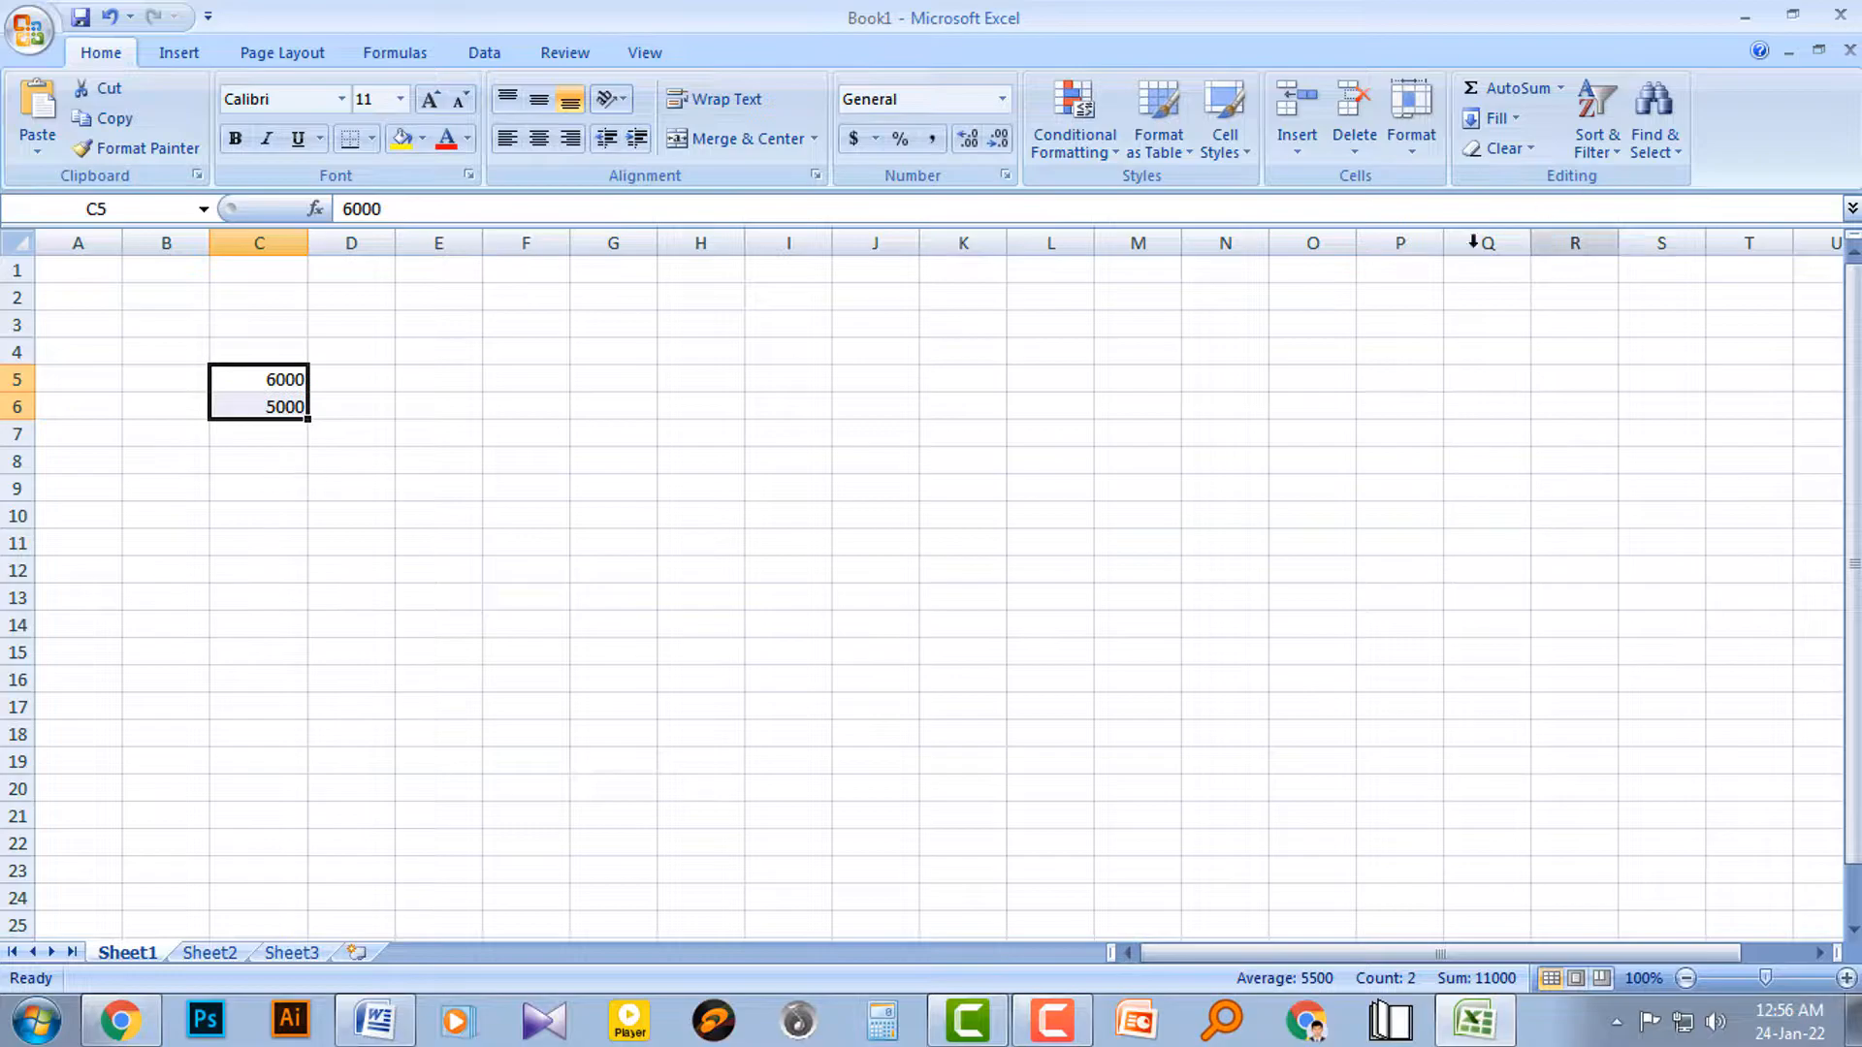
pyautogui.click(1498, 87)
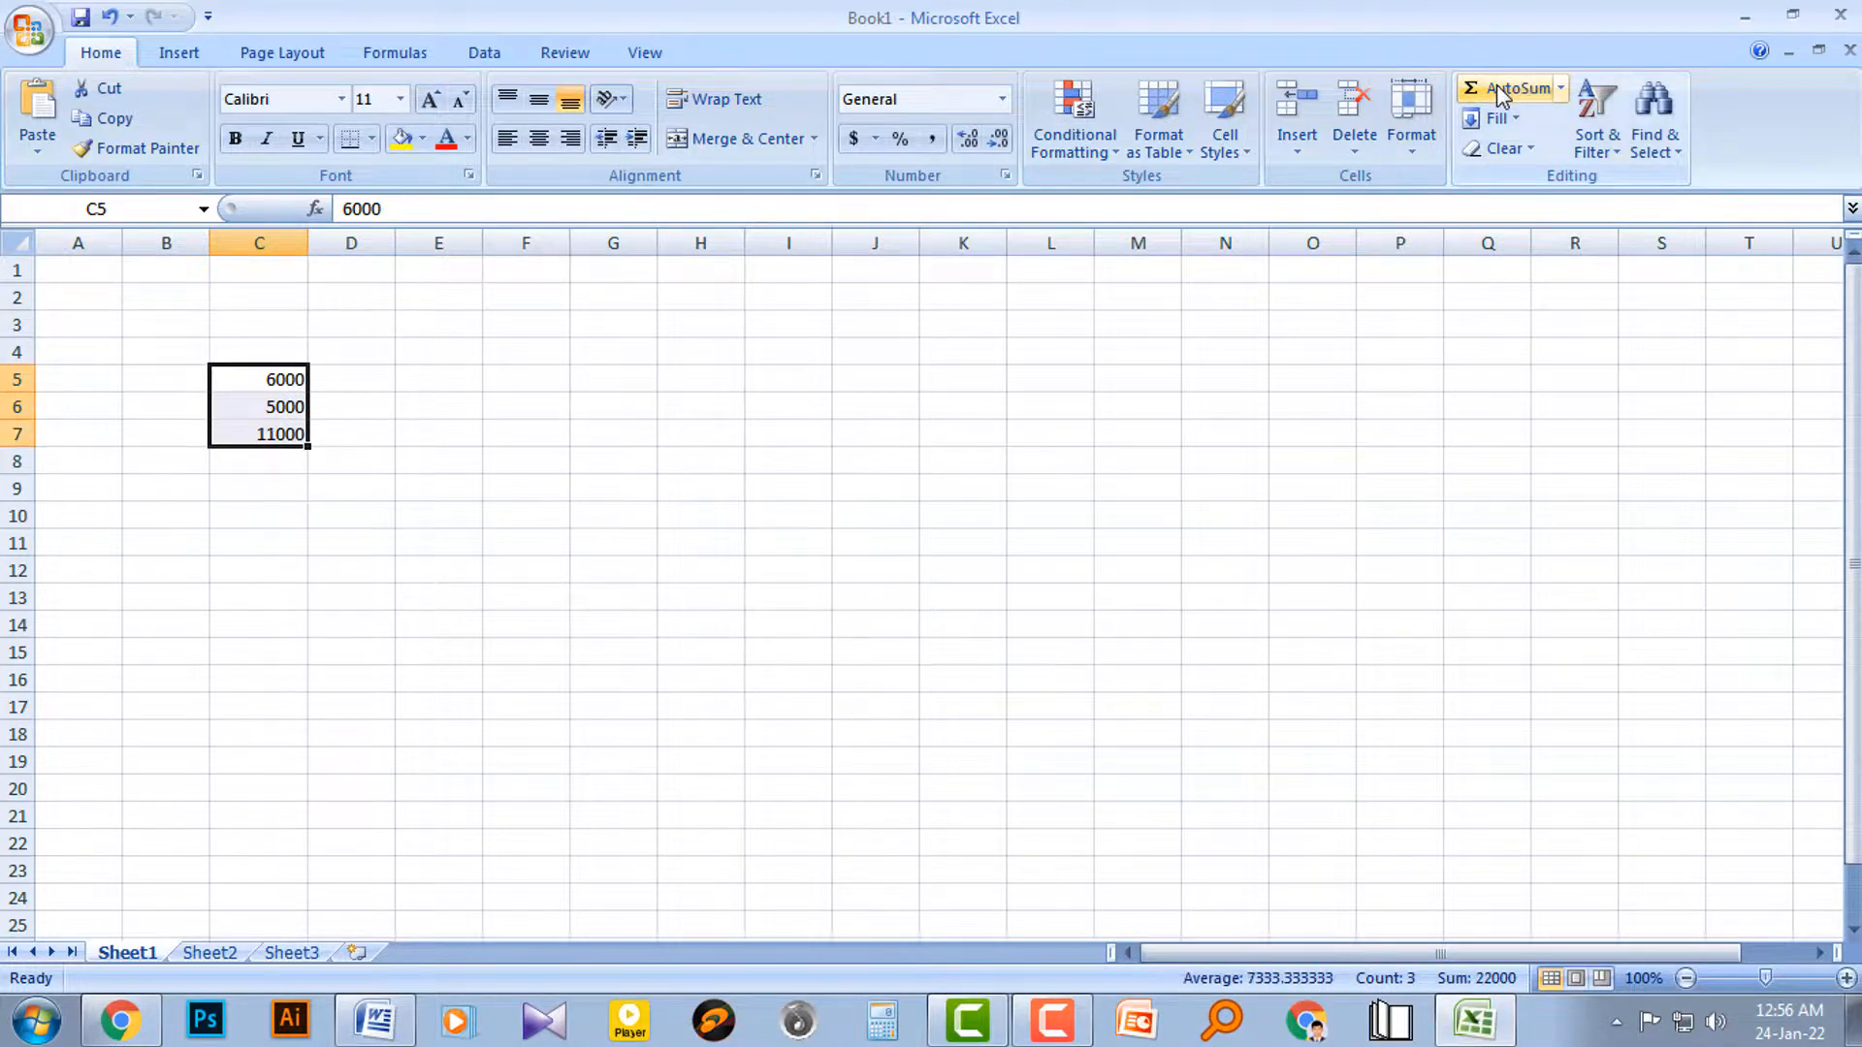
# Step: Replace the AutoSum result in cell C7 with the addition formula =C5+C6
pyautogui.click(281, 434)
pyautogui.press('Delete')
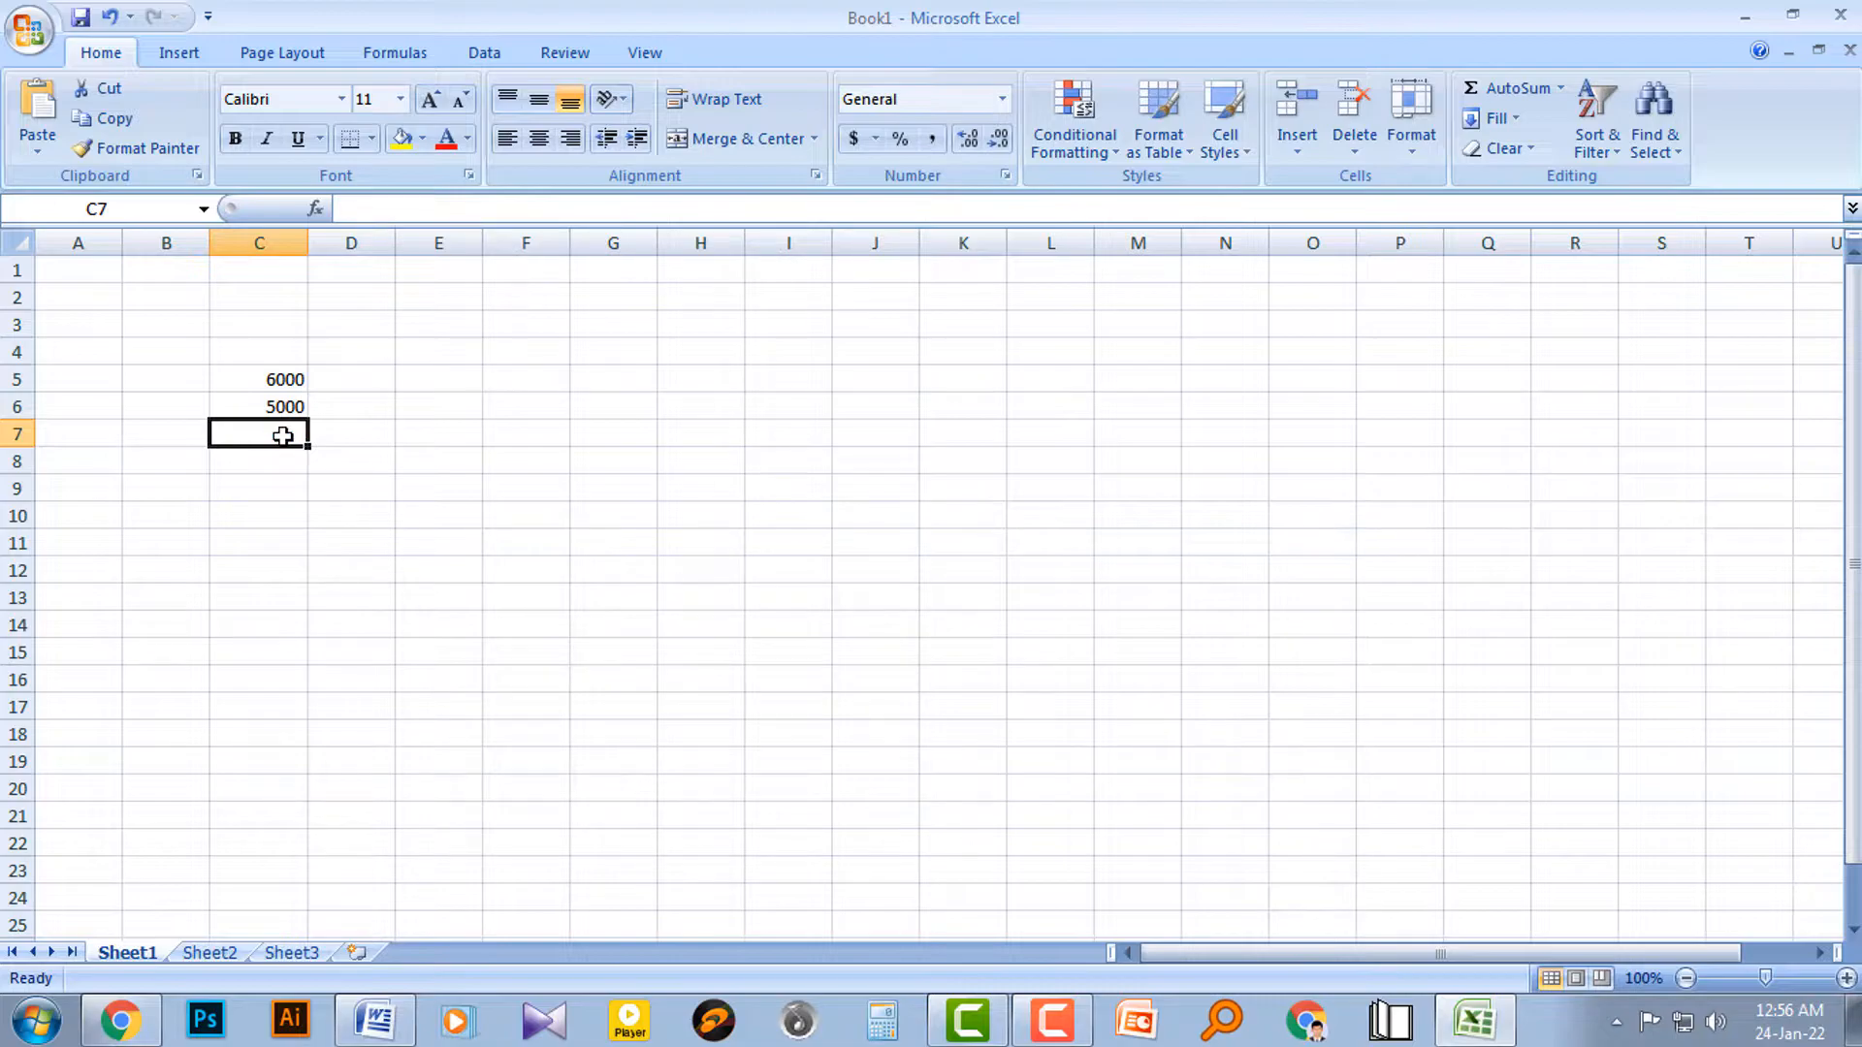
pyautogui.write('=')
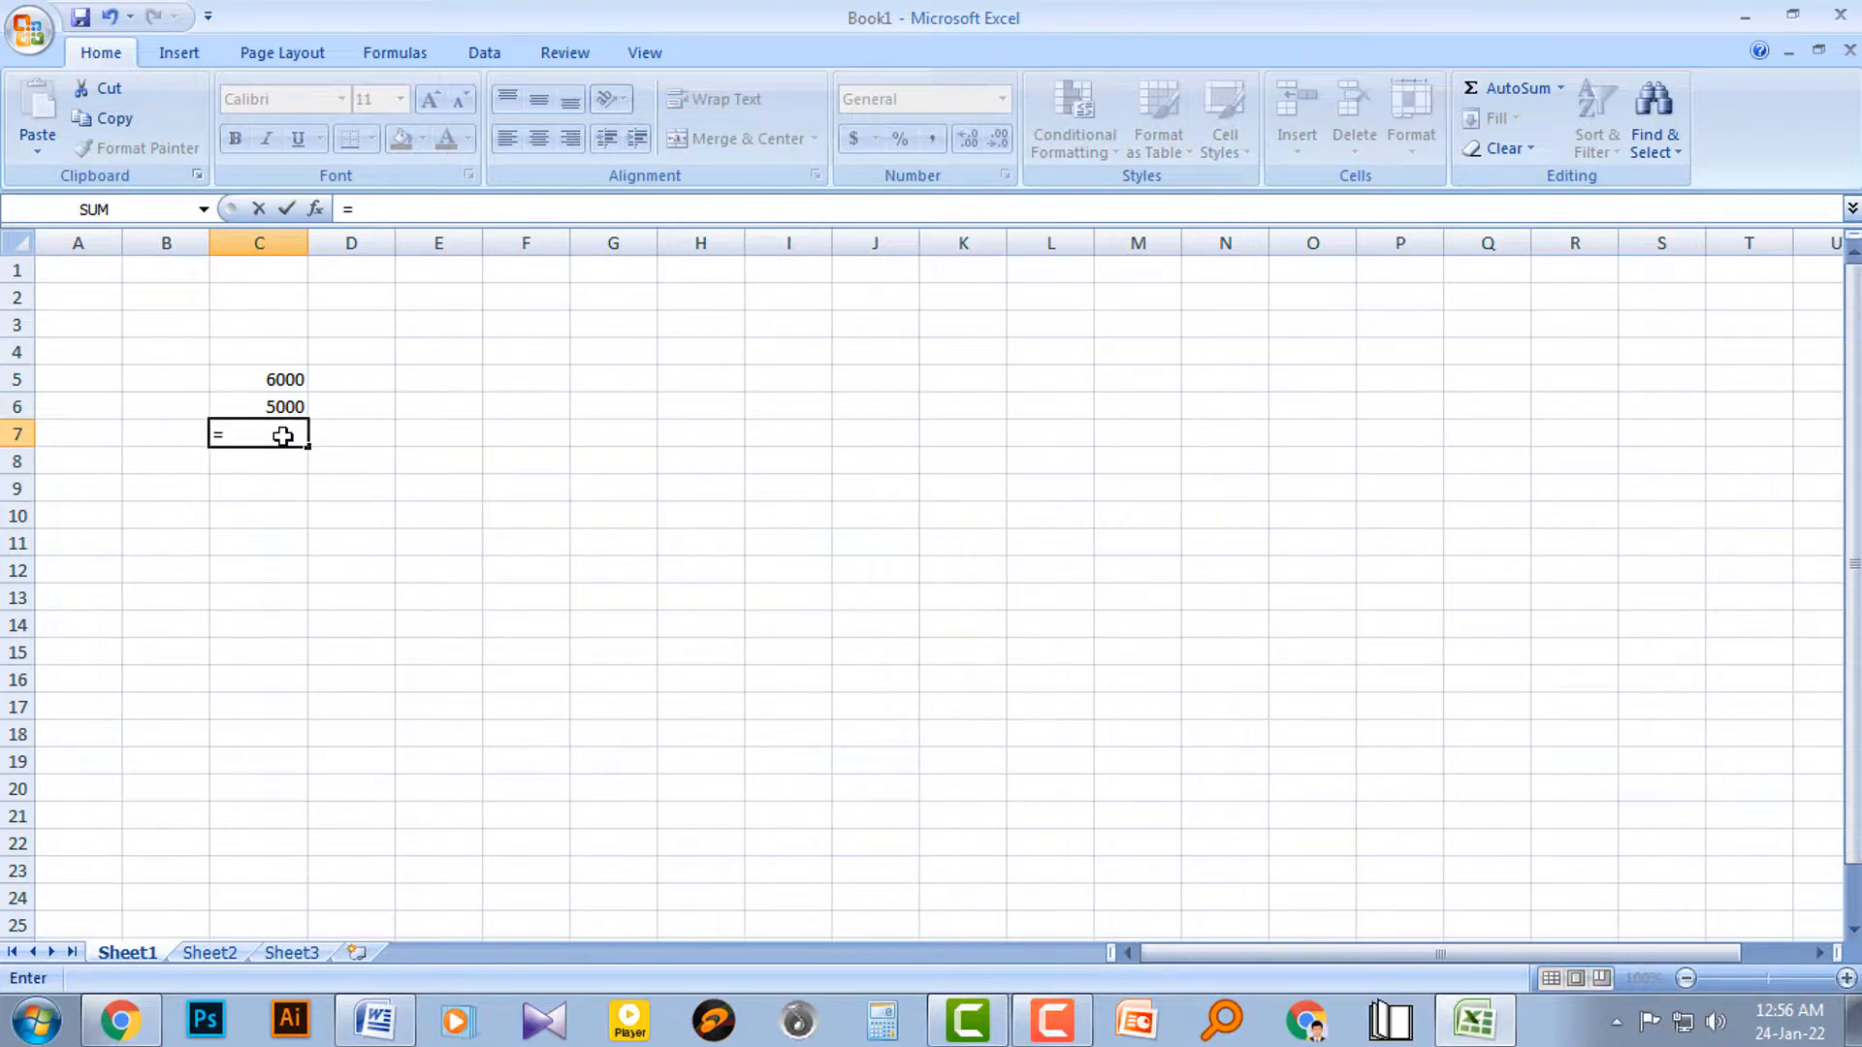
pyautogui.click(282, 379)
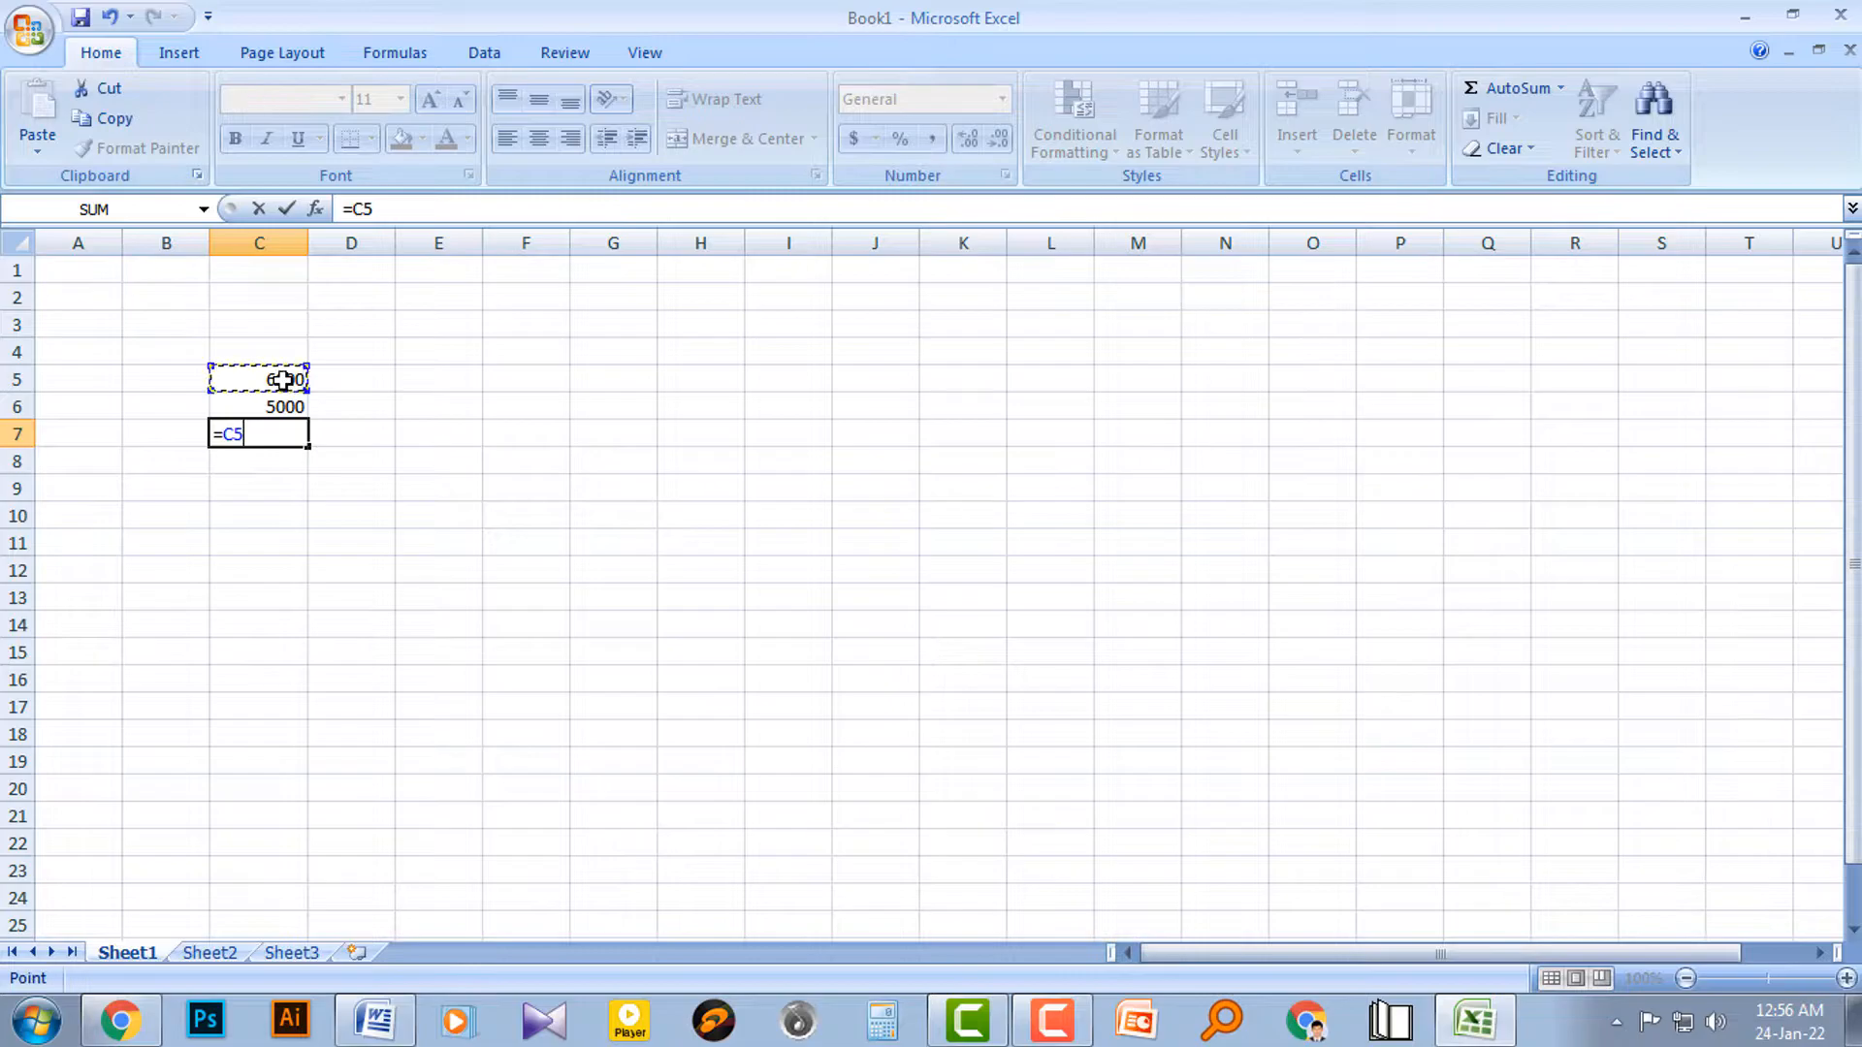
pyautogui.write('+')
pyautogui.click(284, 407)
pyautogui.press('Return')
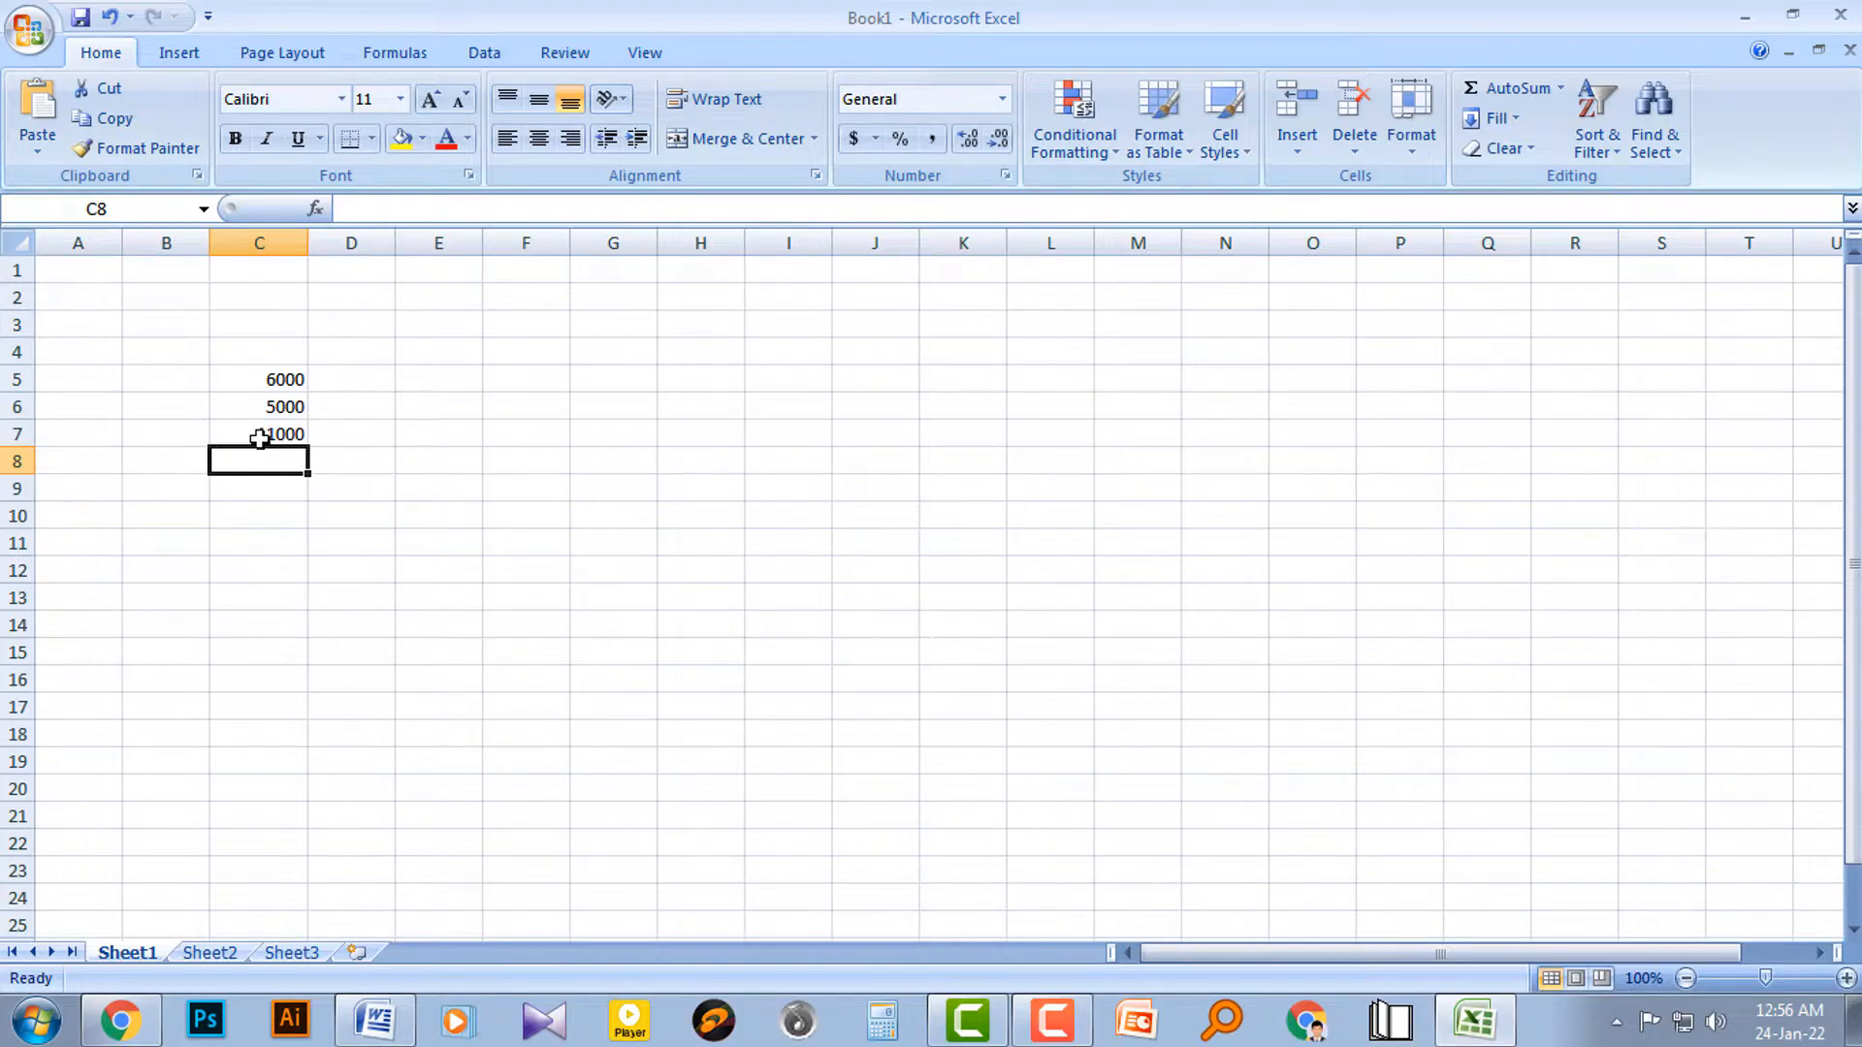
# Step: Replace the formula in cell C7 with =SUM(C5+C6)
pyautogui.click(279, 439)
pyautogui.press('Delete')
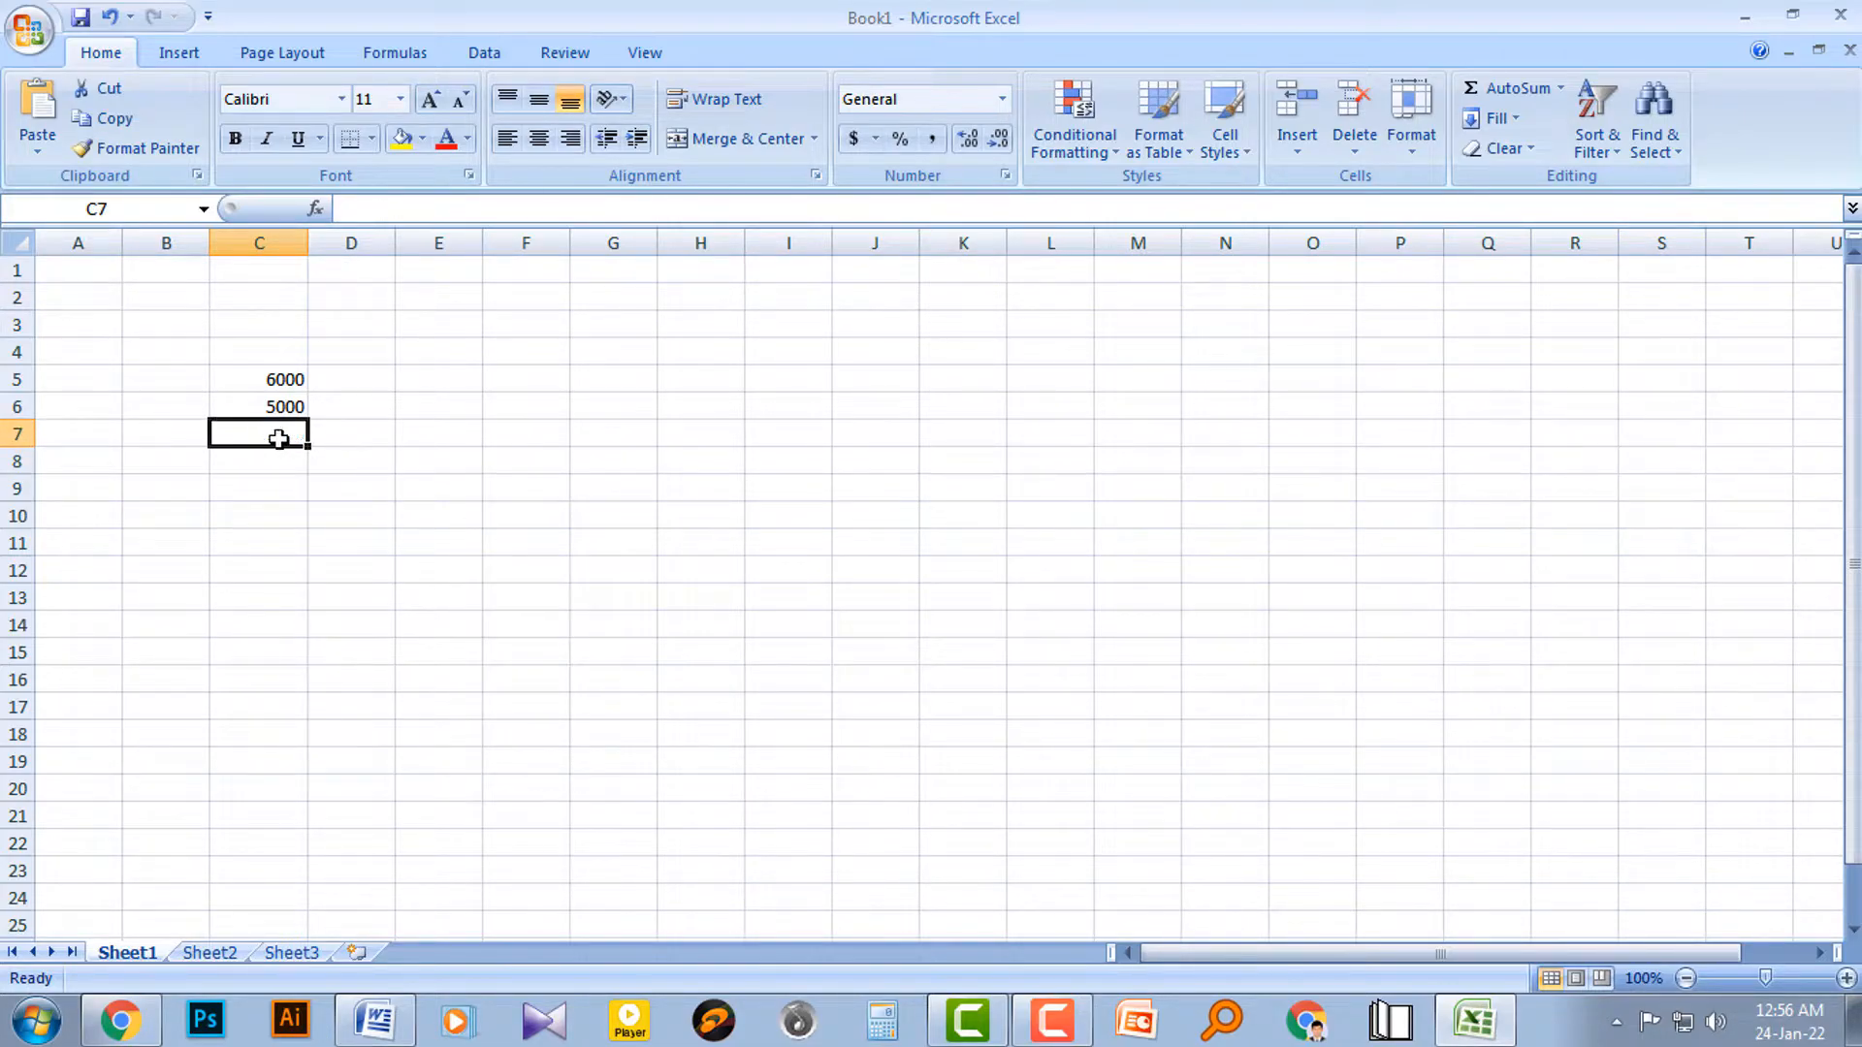
pyautogui.write('=')
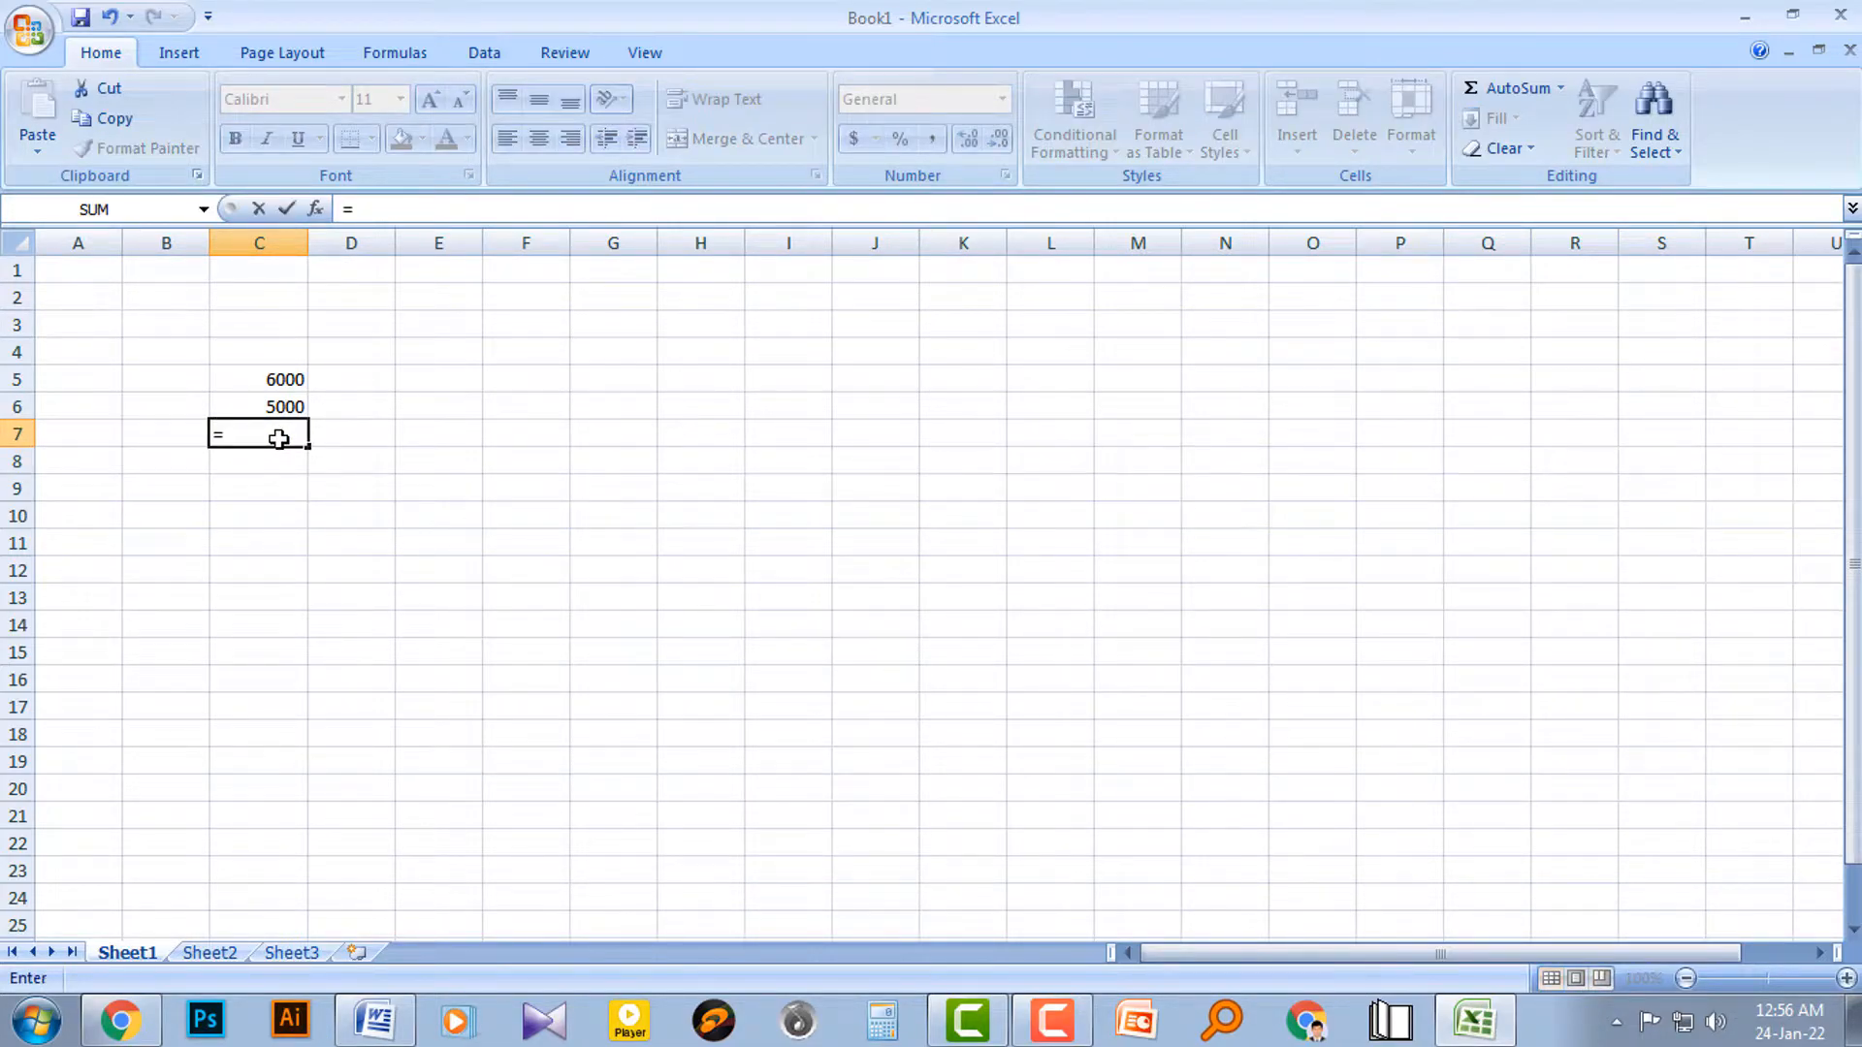
pyautogui.write('sum')
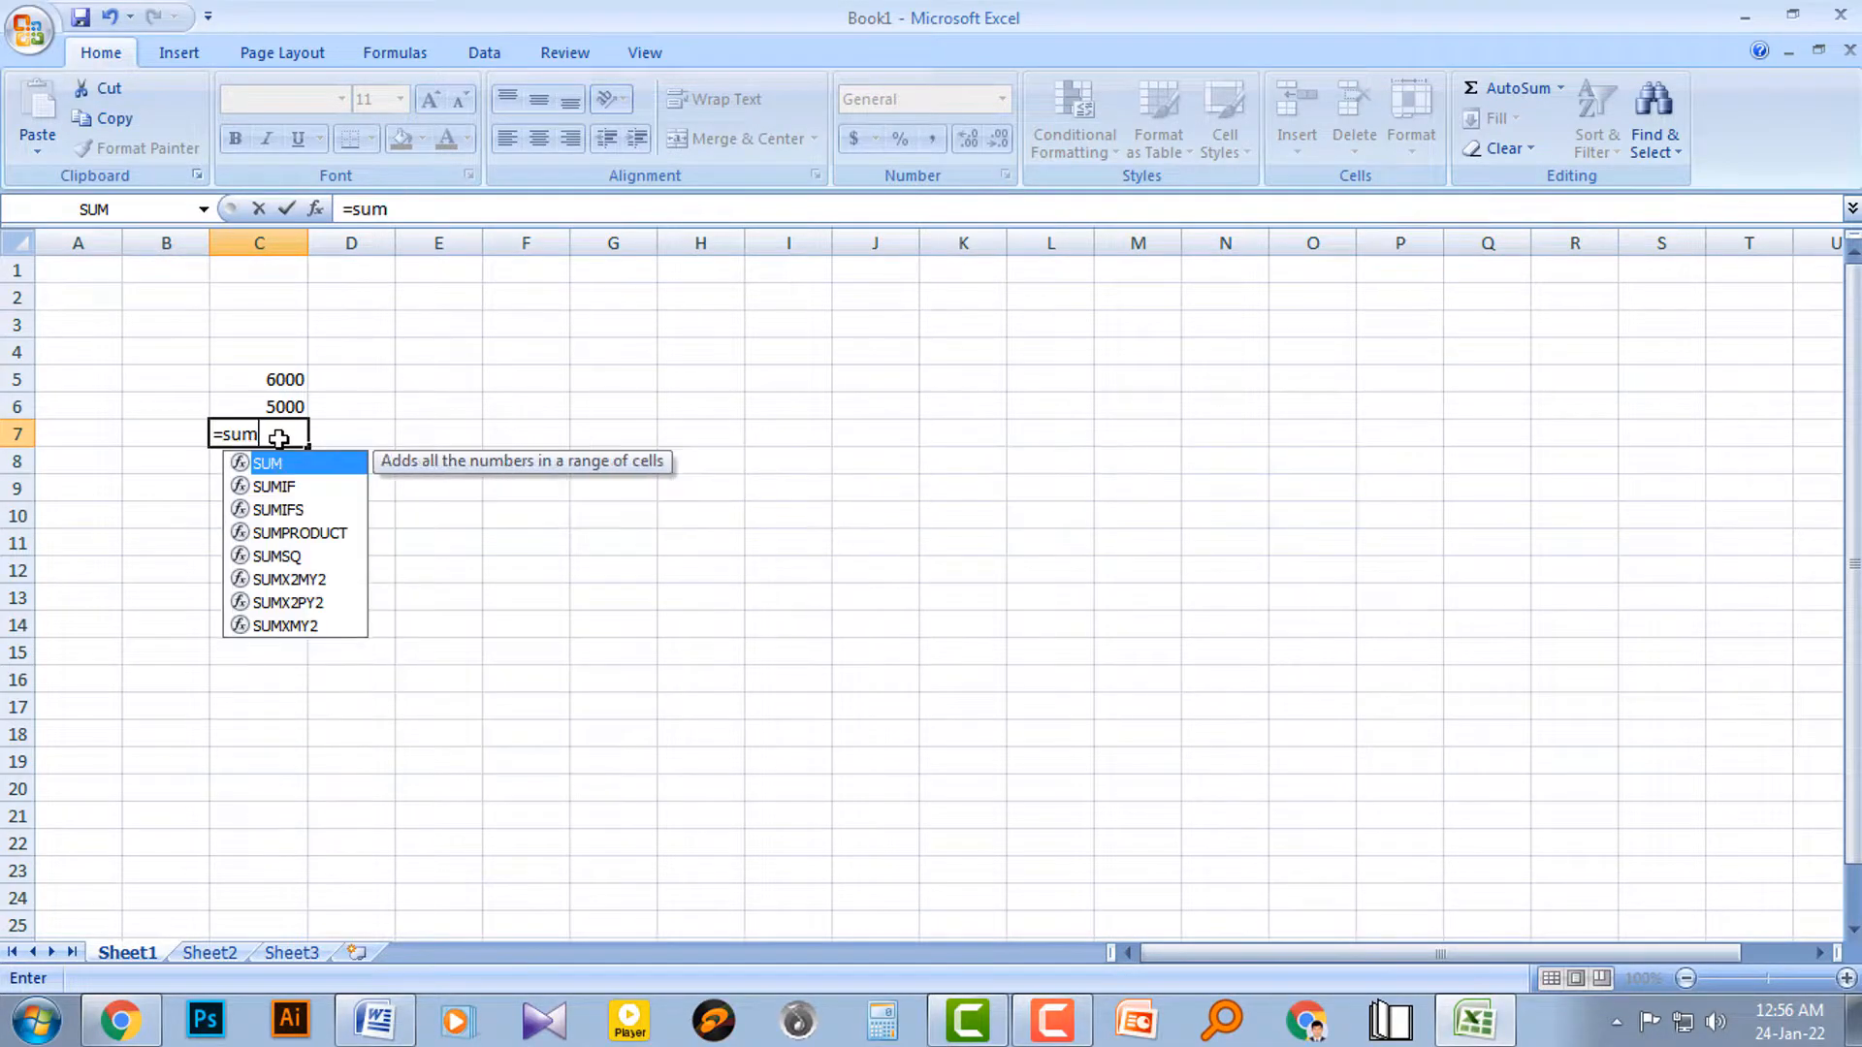
pyautogui.write('(')
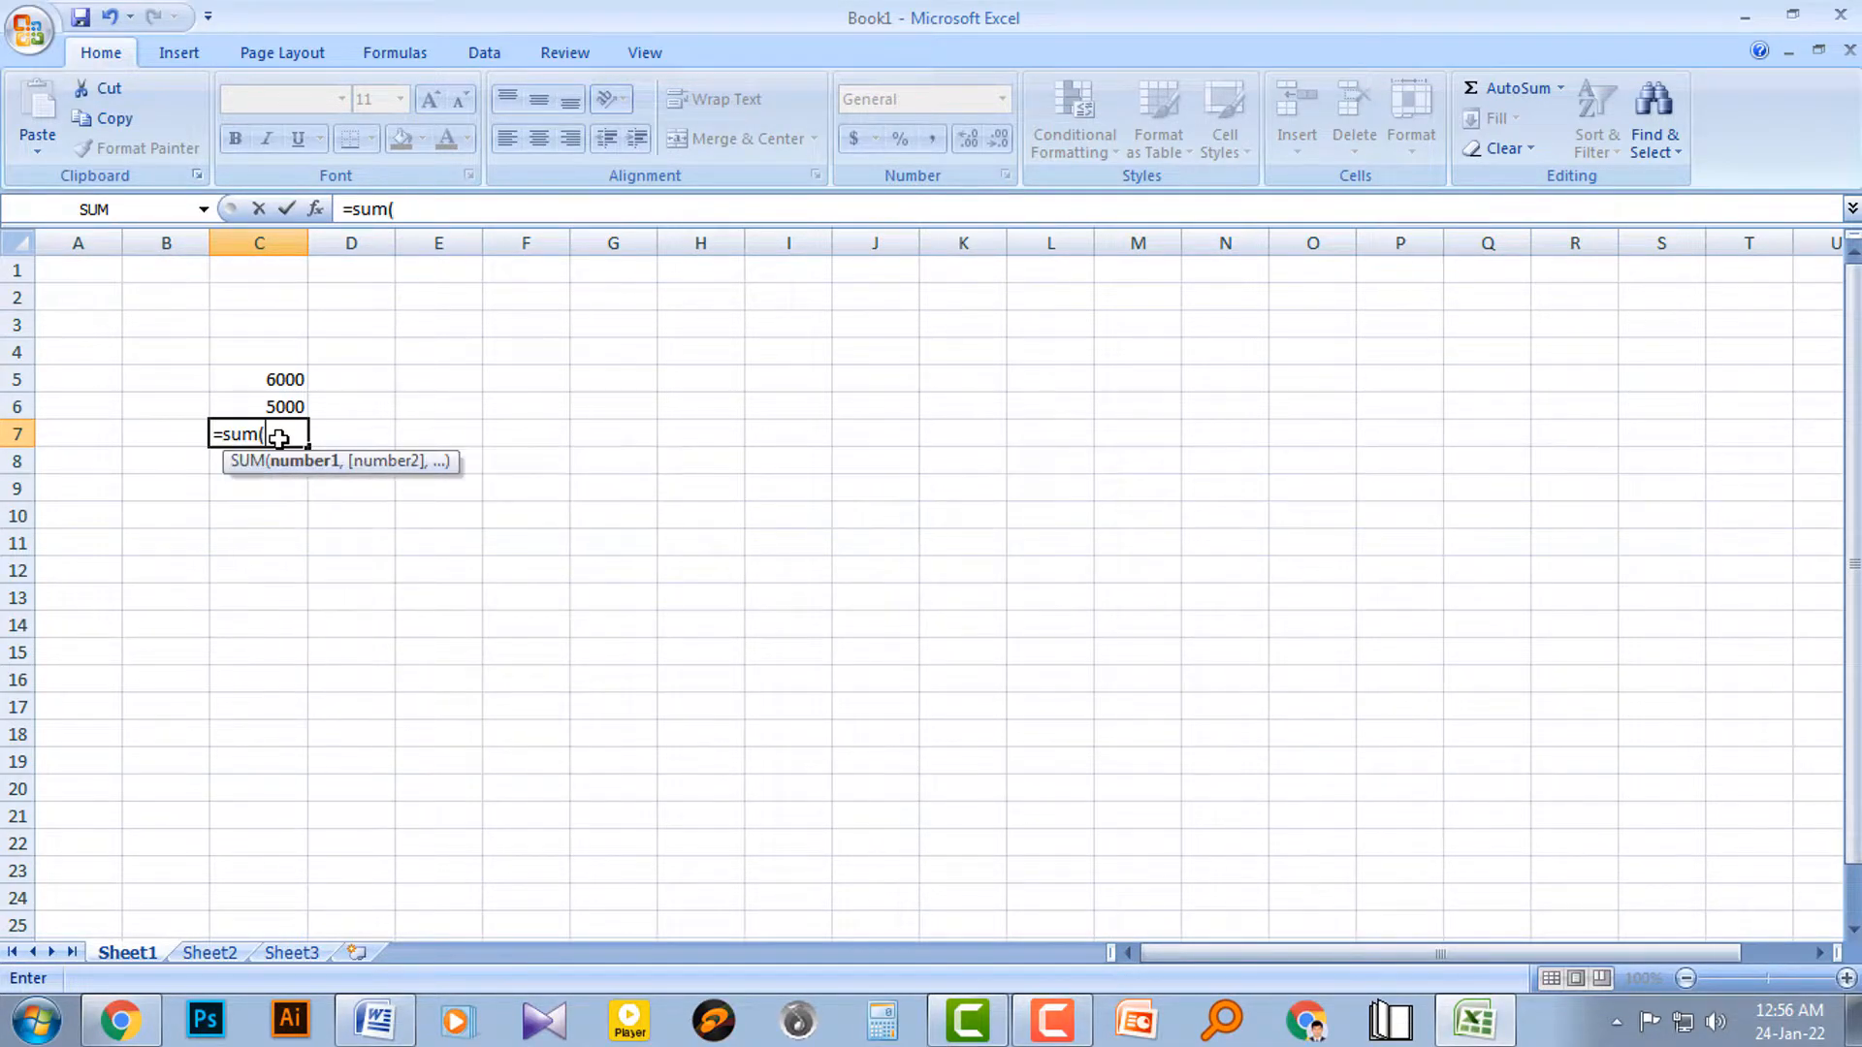
pyautogui.click(284, 380)
pyautogui.write('+')
pyautogui.click(283, 408)
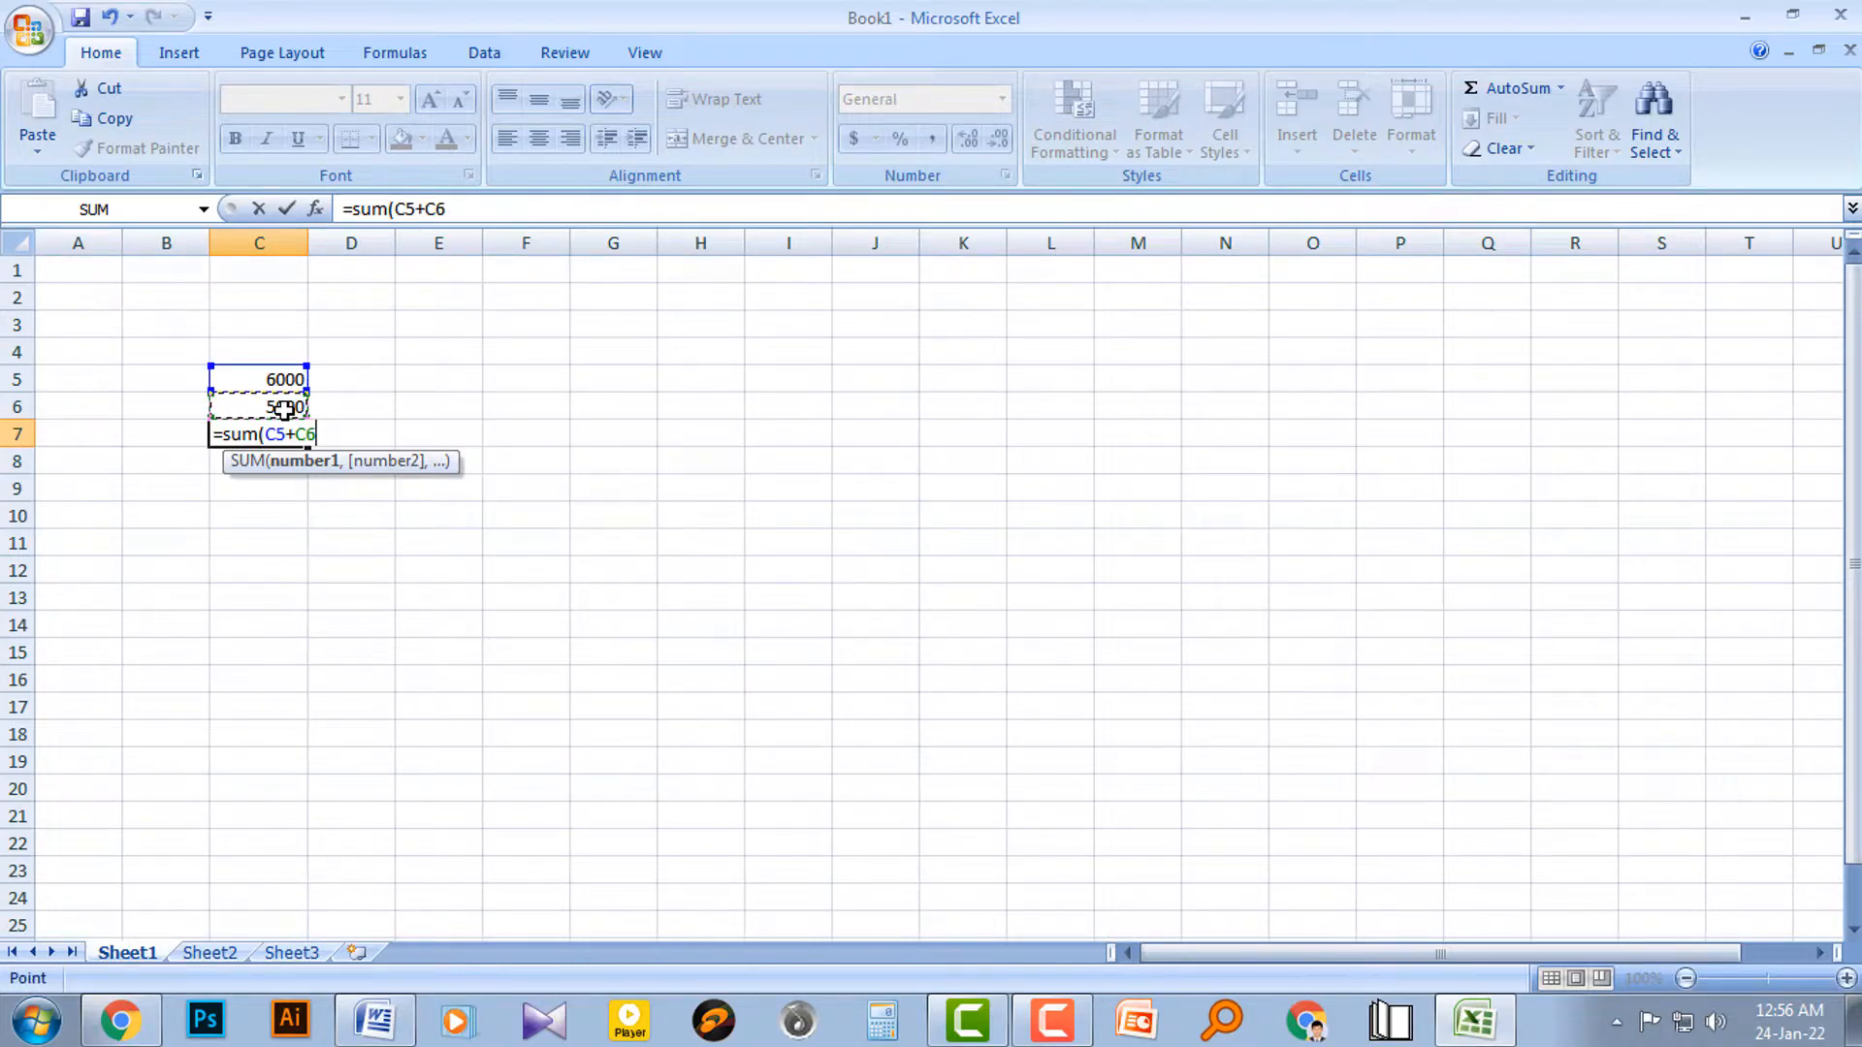
pyautogui.write(')')
pyautogui.press('Return')
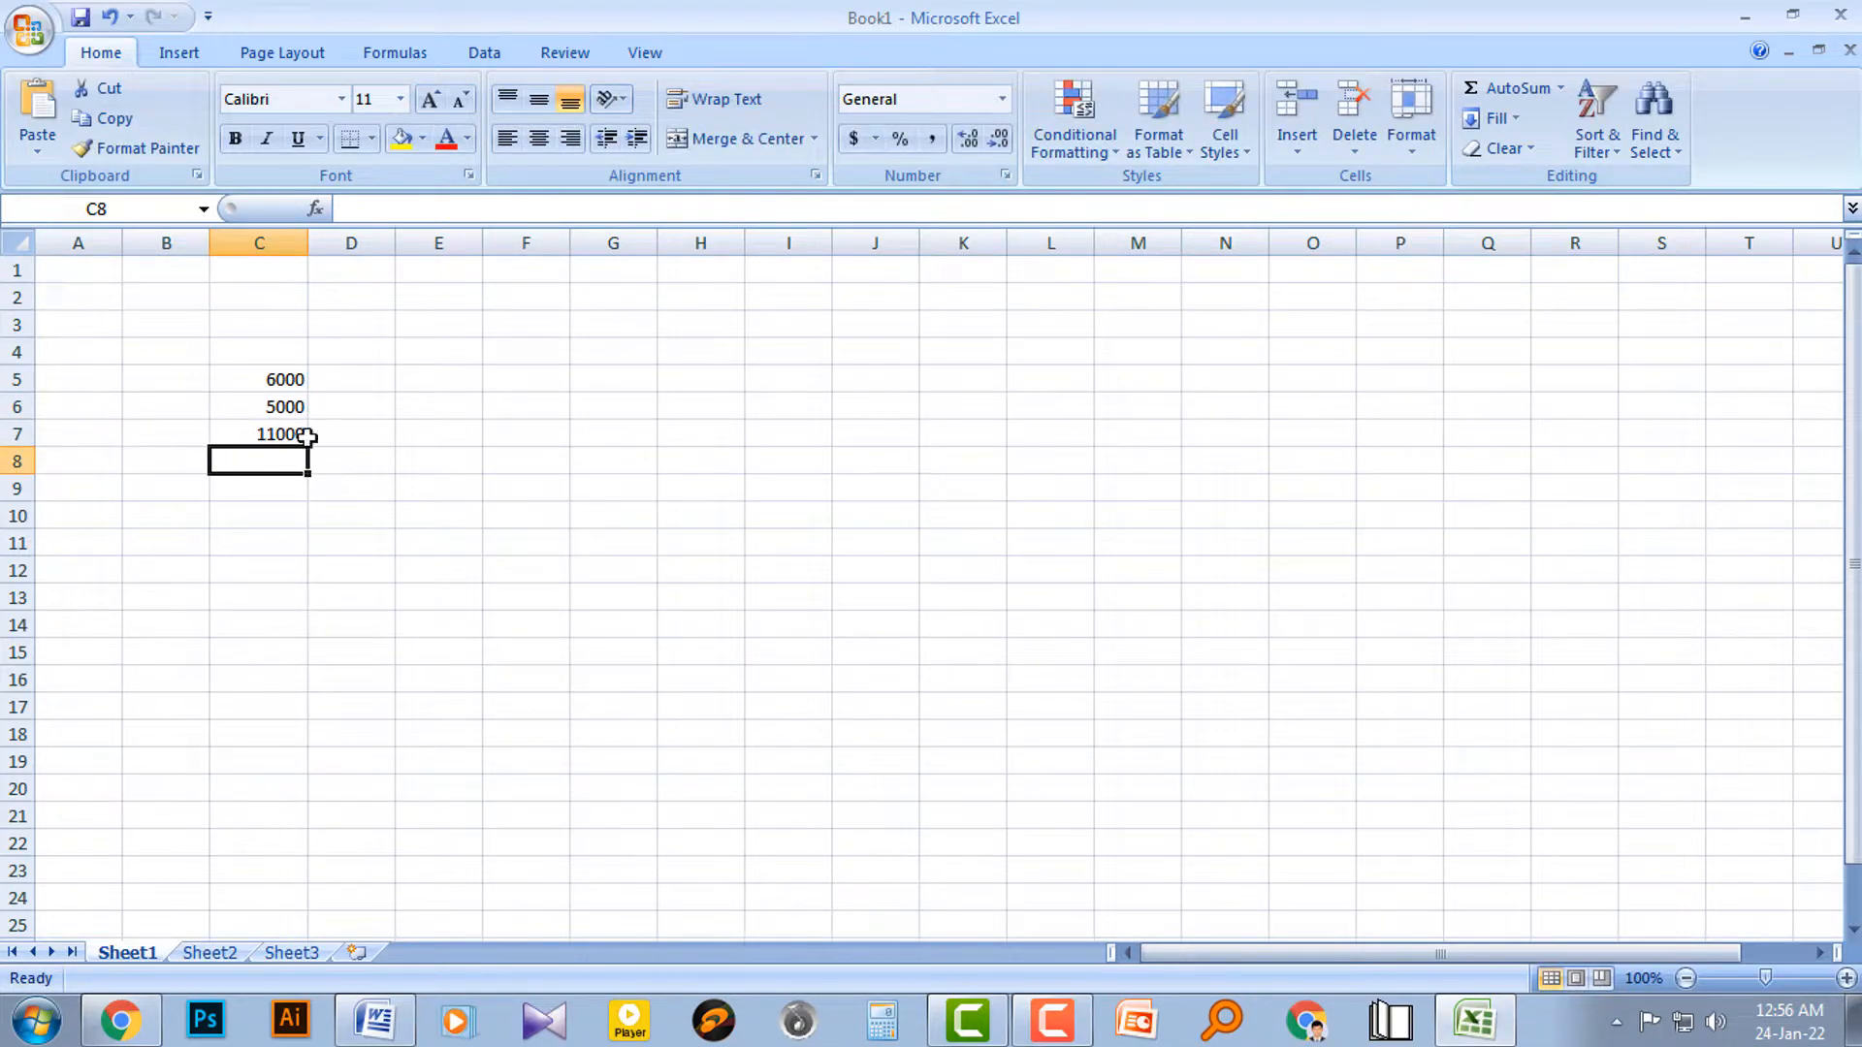
# Step: Clear the formula in cell C7 and replace the value in C6 with -5000
pyautogui.click(289, 437)
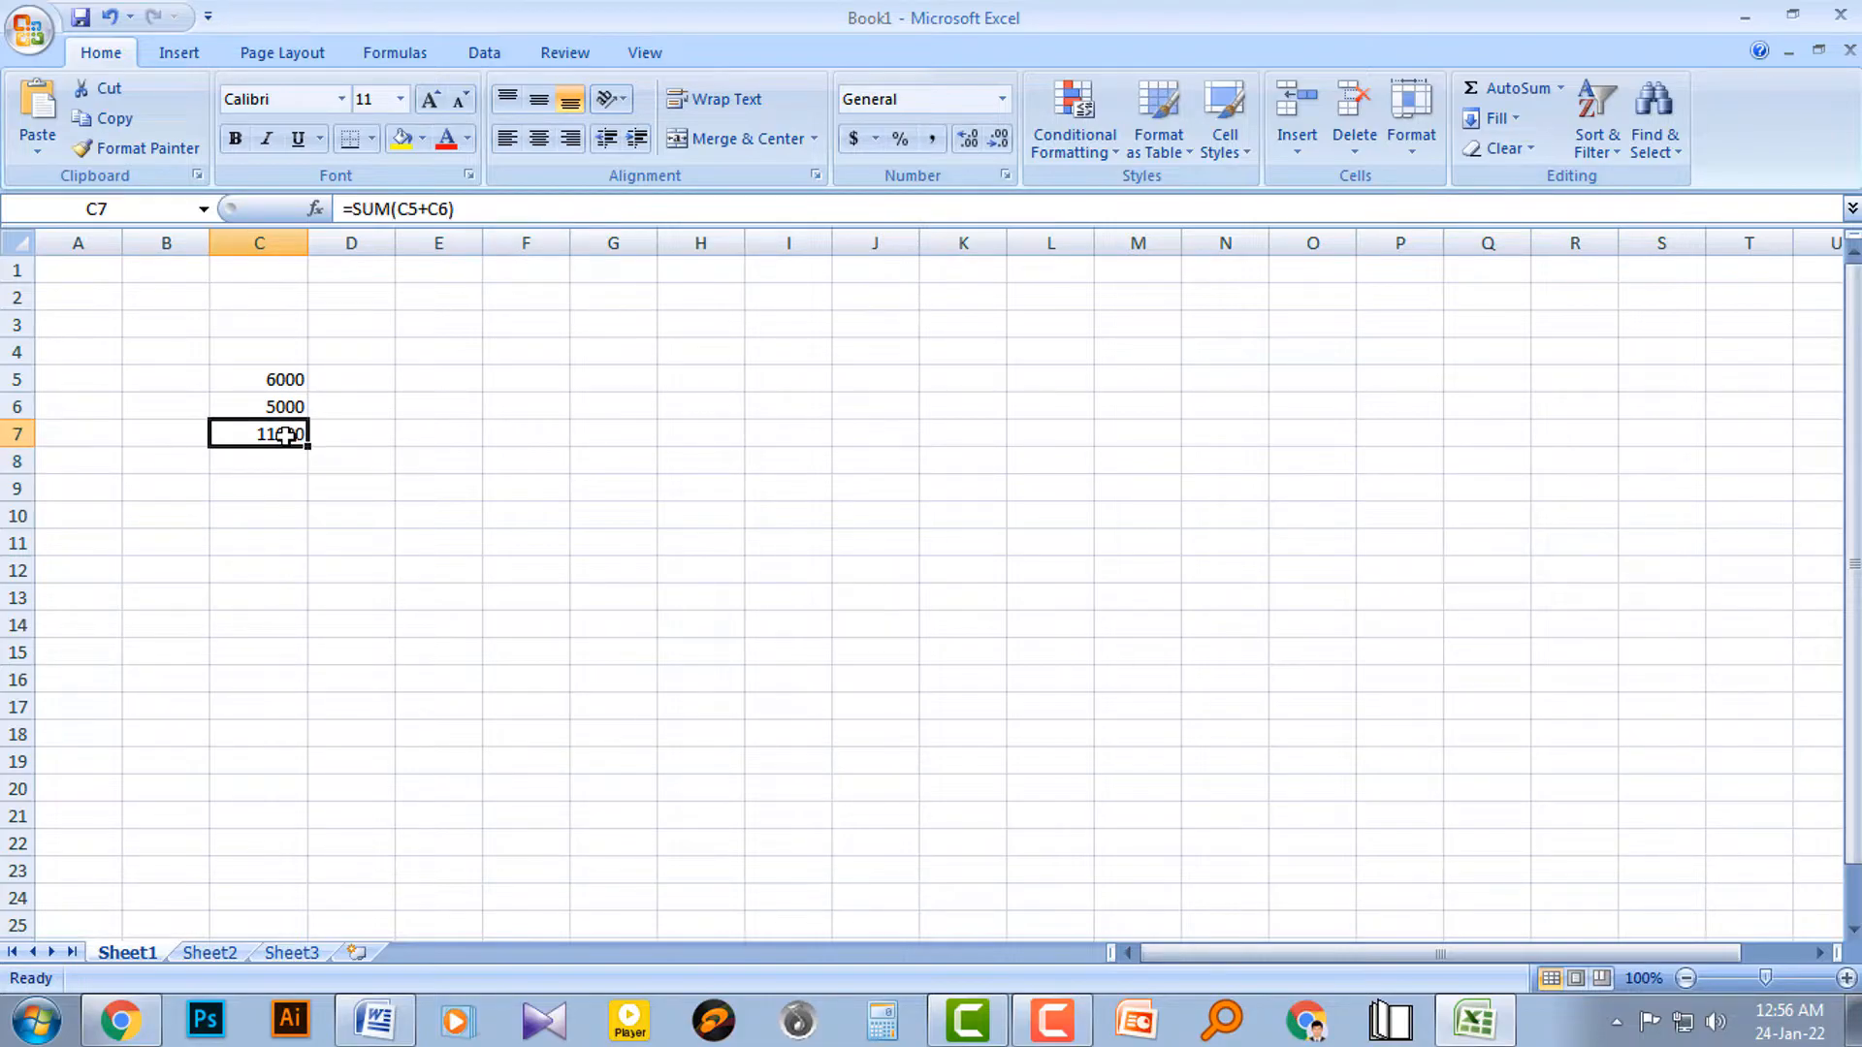
pyautogui.press('Delete')
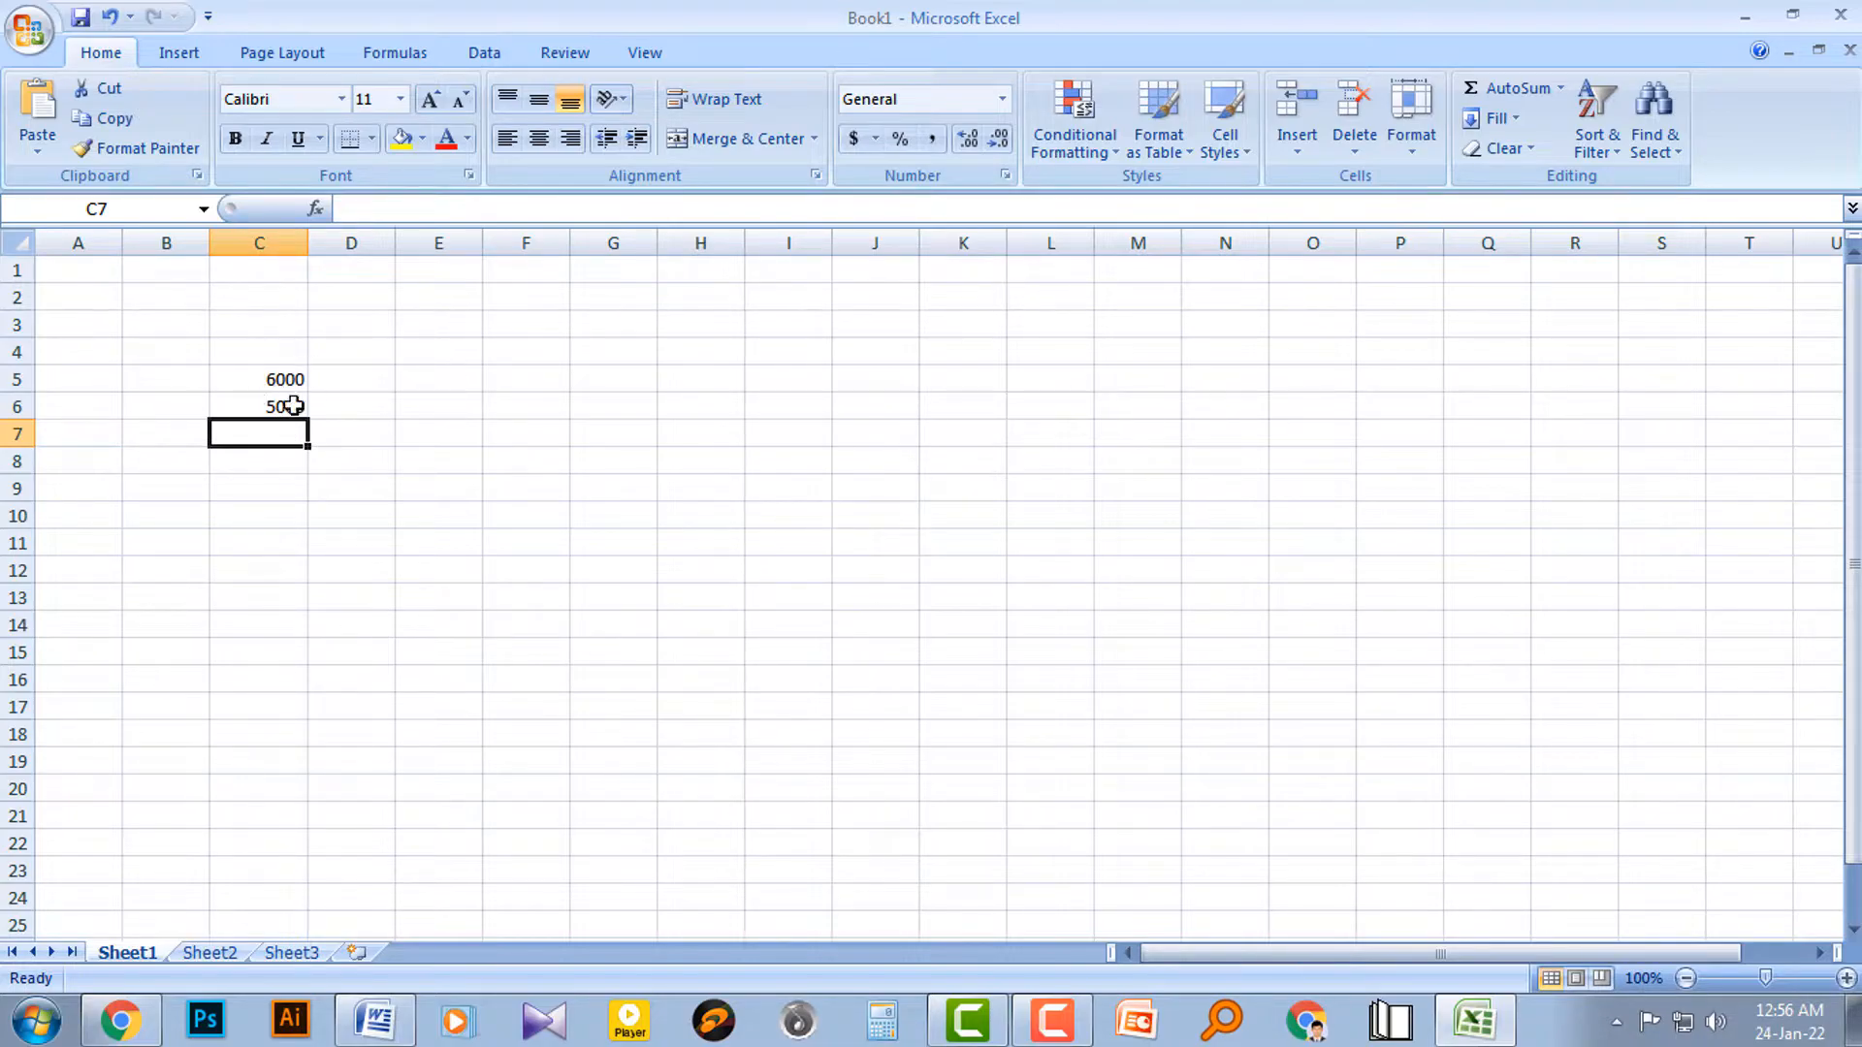
pyautogui.click(282, 408)
pyautogui.press('Delete')
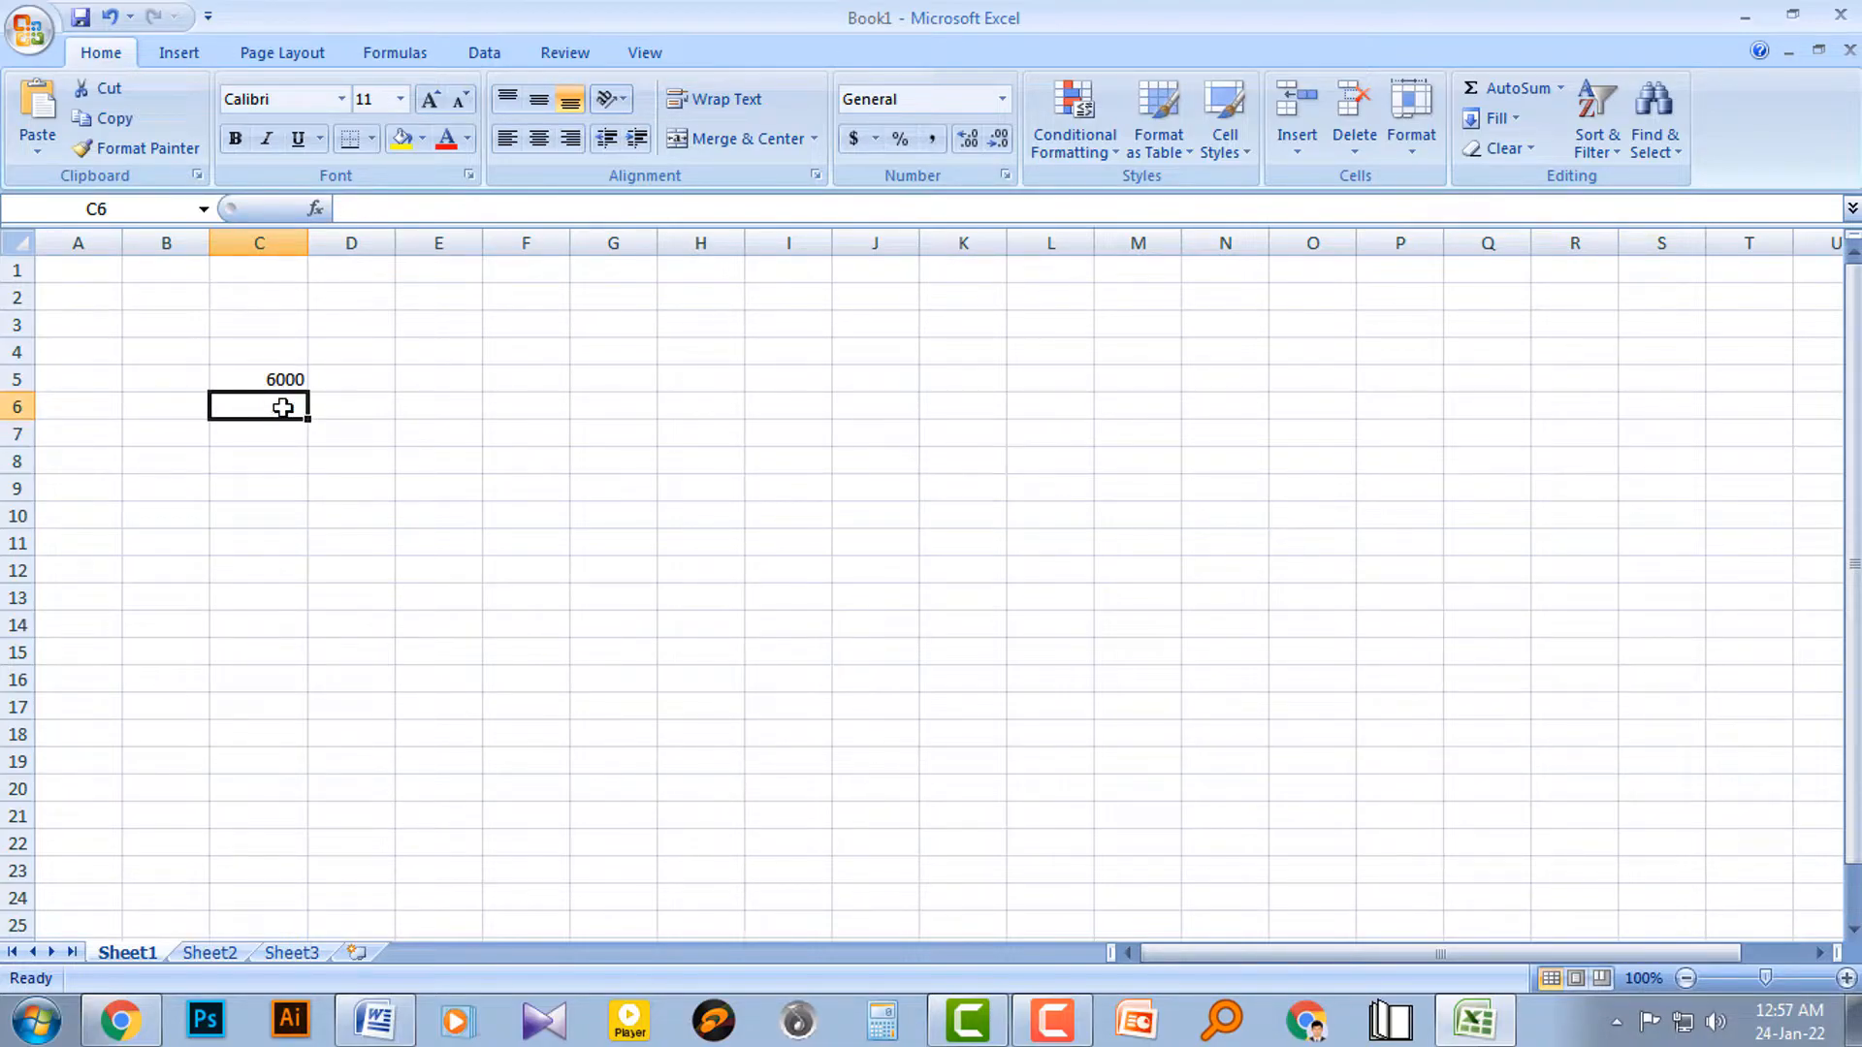
pyautogui.write('-')
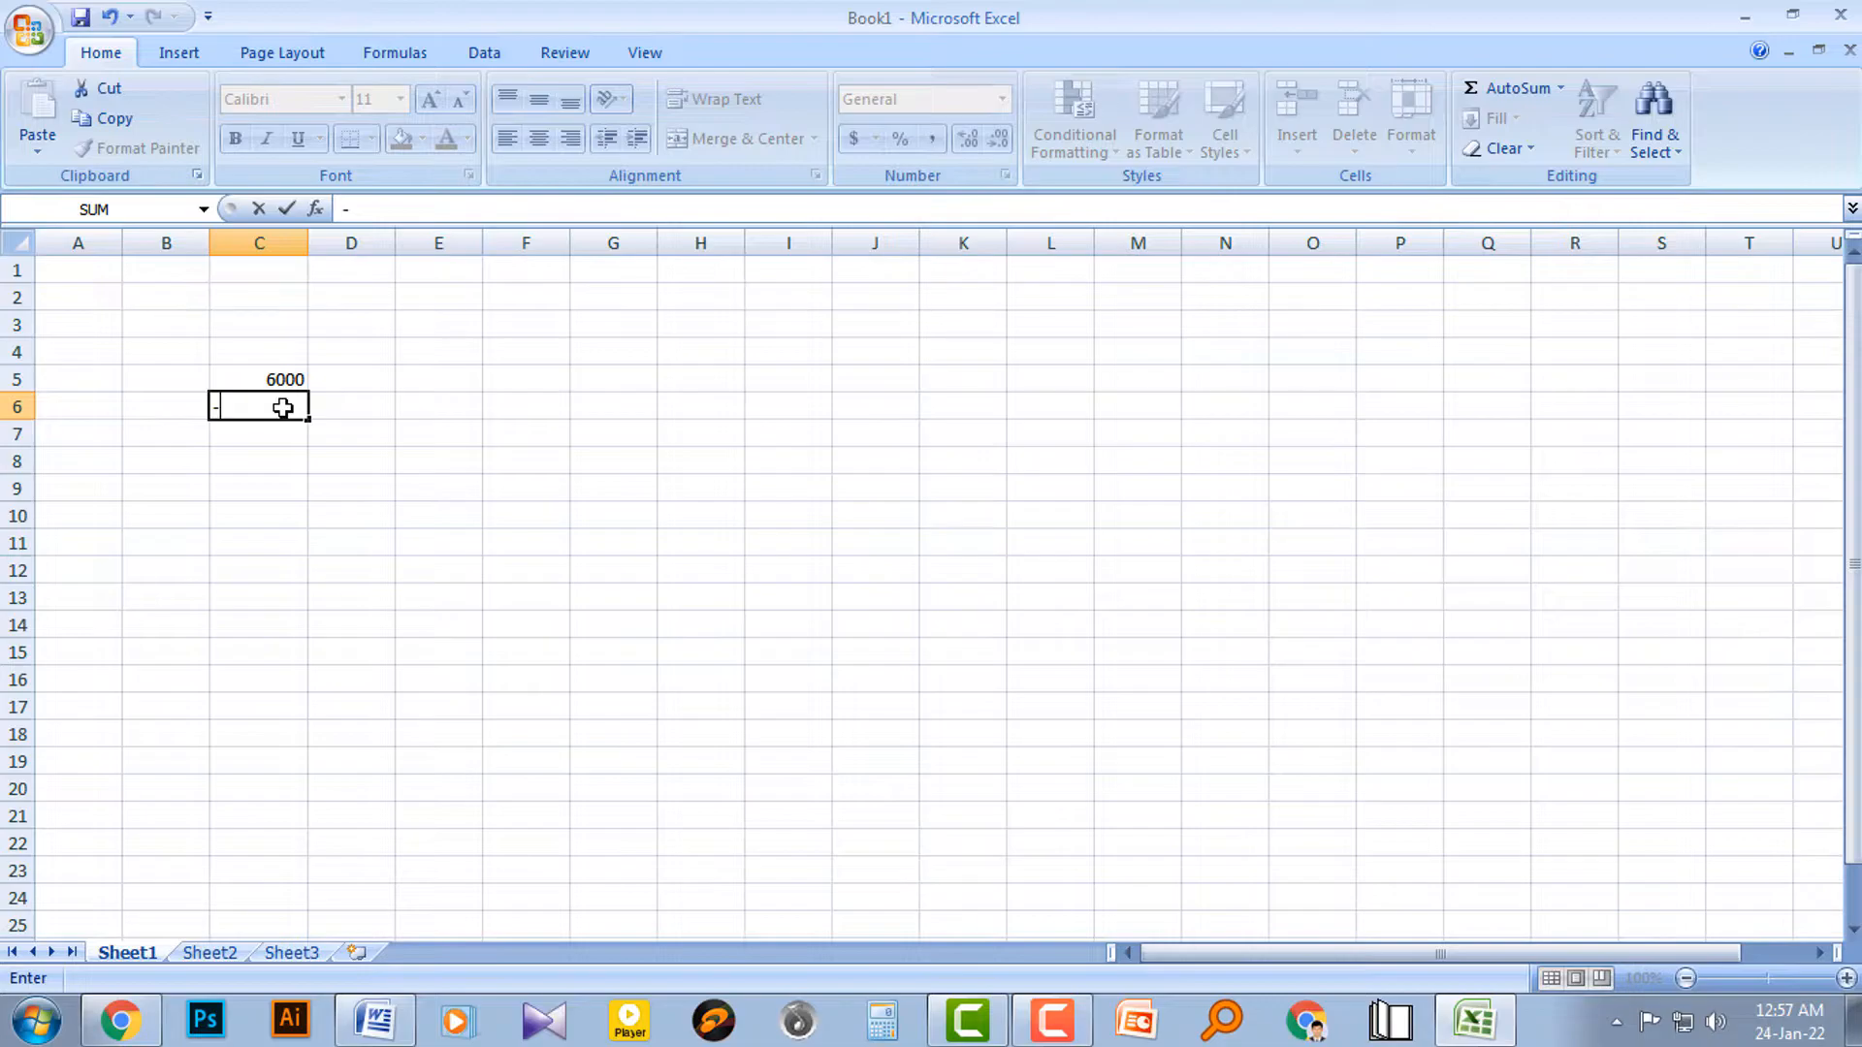
pyautogui.write('5000')
pyautogui.click(324, 406)
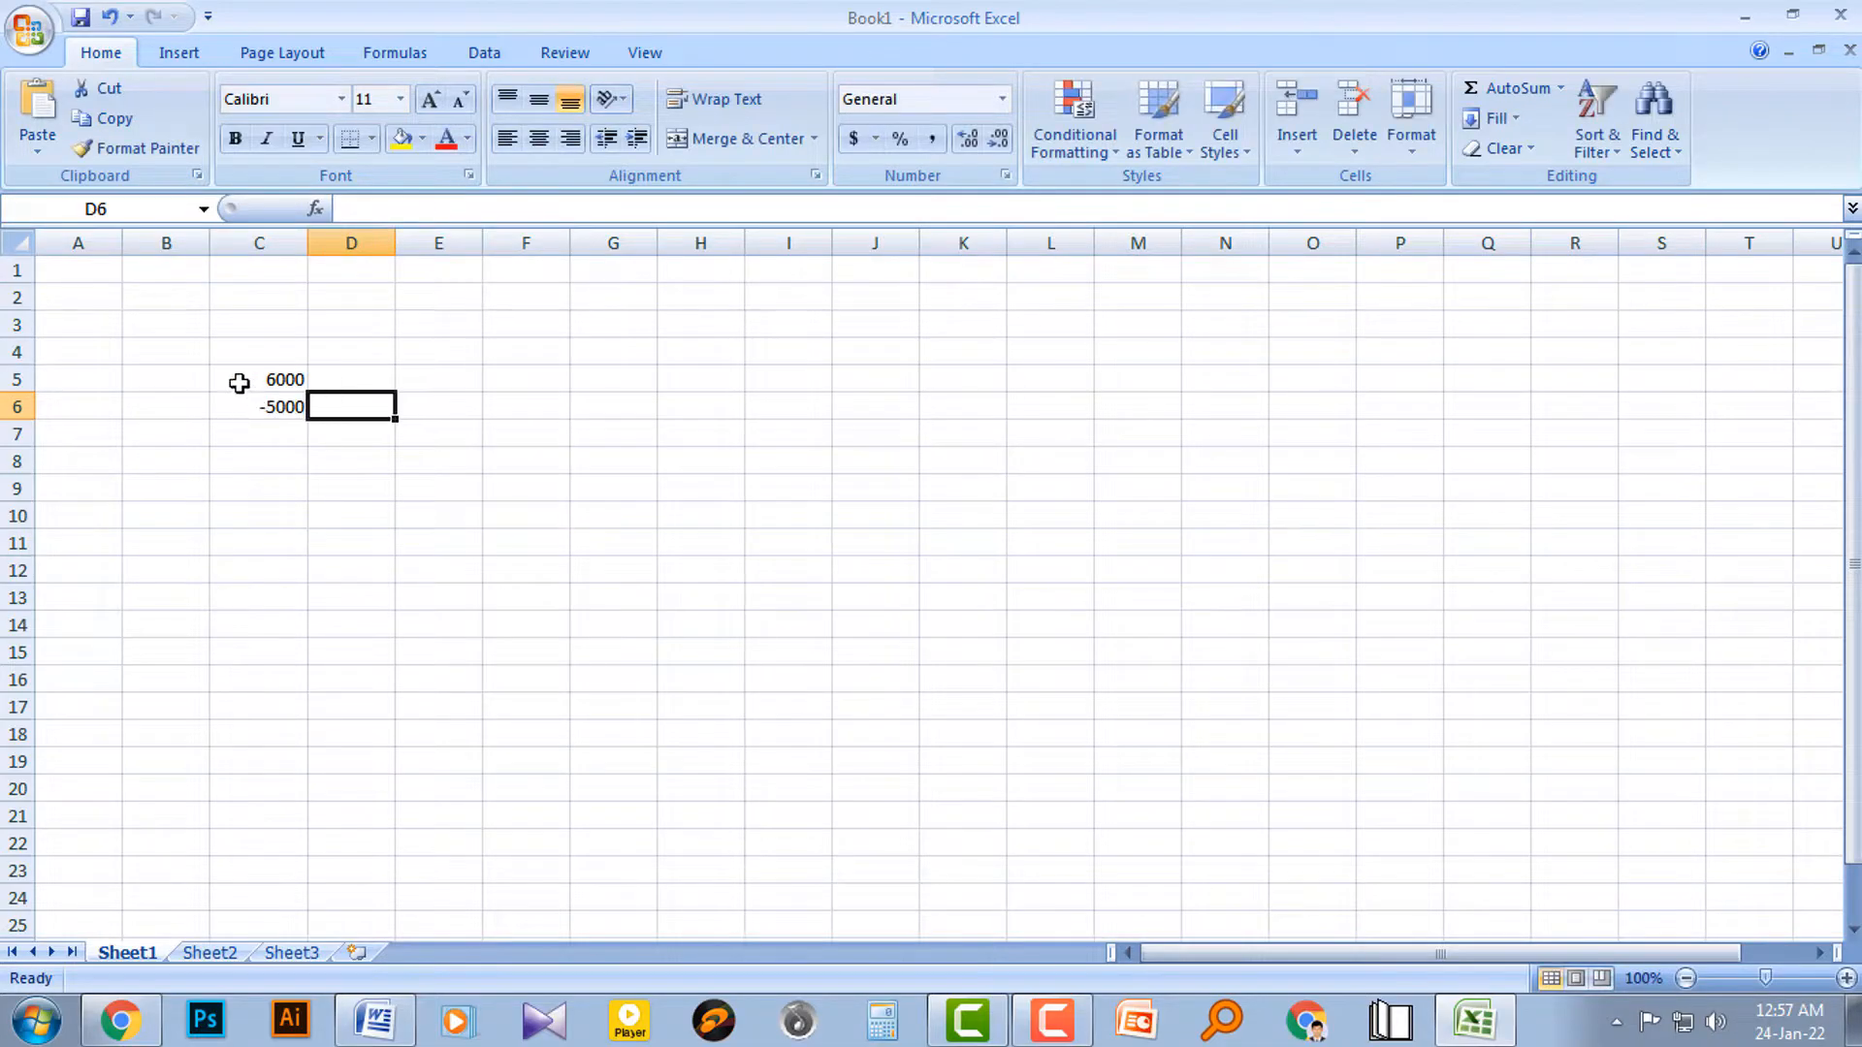
# Step: Add C5 and the negative value in C6 into cell C7 with AutoSum, and clear that result
pyautogui.moveTo(237, 382); pyautogui.dragTo(278, 401)
pyautogui.click(1511, 88)
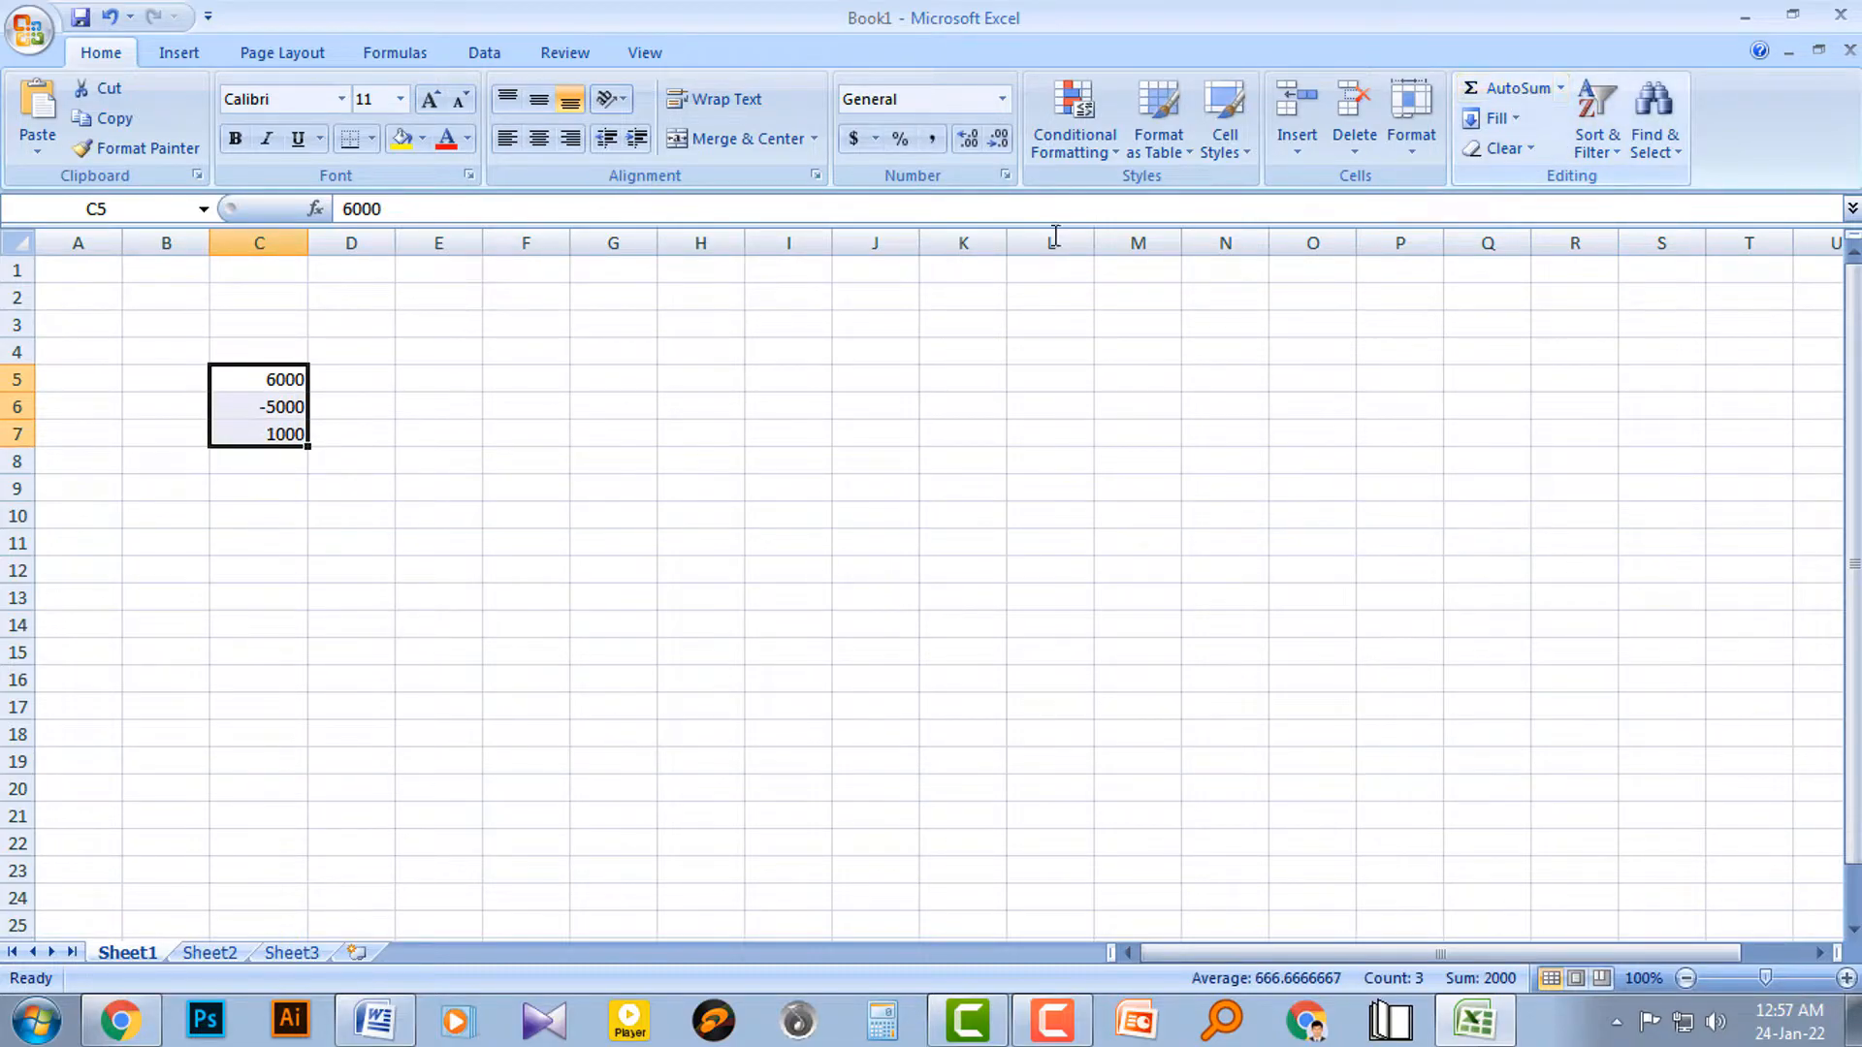
pyautogui.click(301, 437)
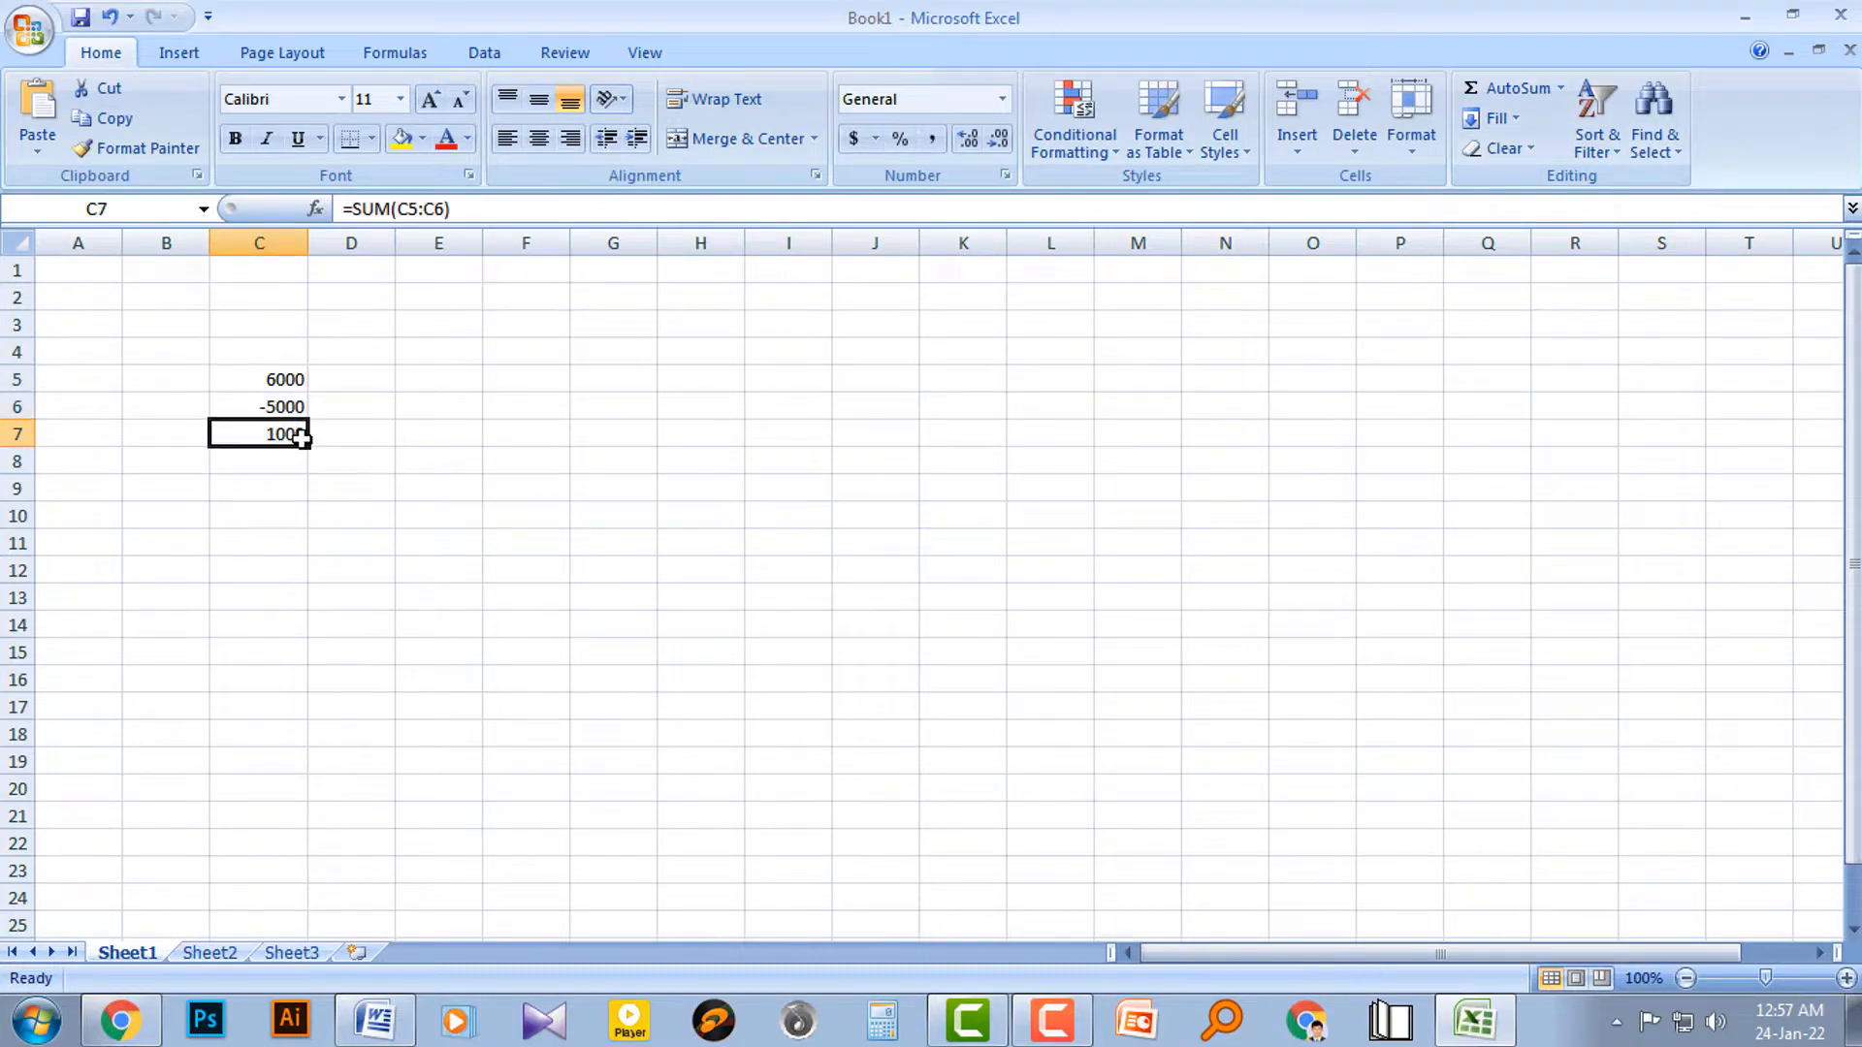
pyautogui.press('Delete')
# Step: Remove the minus sign from the value in cell C6, making it 5000
pyautogui.click(271, 405)
pyautogui.doubleClick(268, 408)
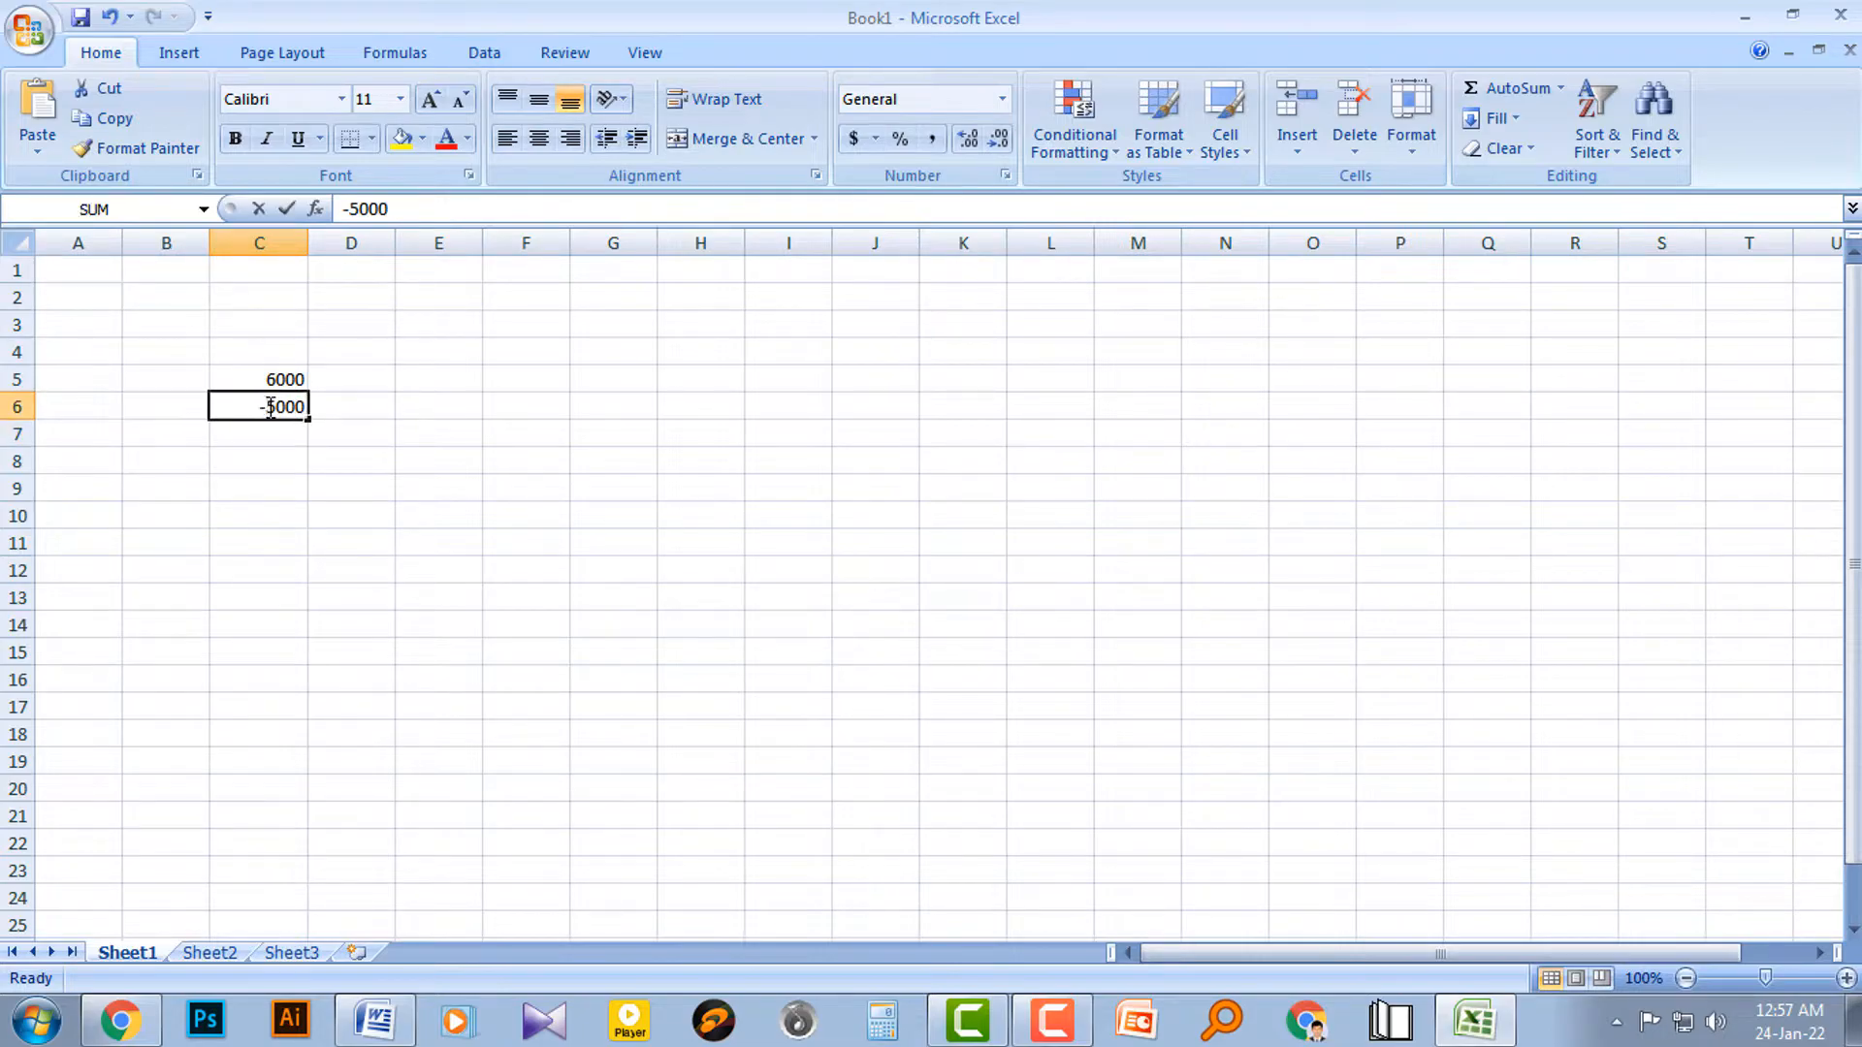
pyautogui.moveTo(270, 407); pyautogui.dragTo(248, 408)
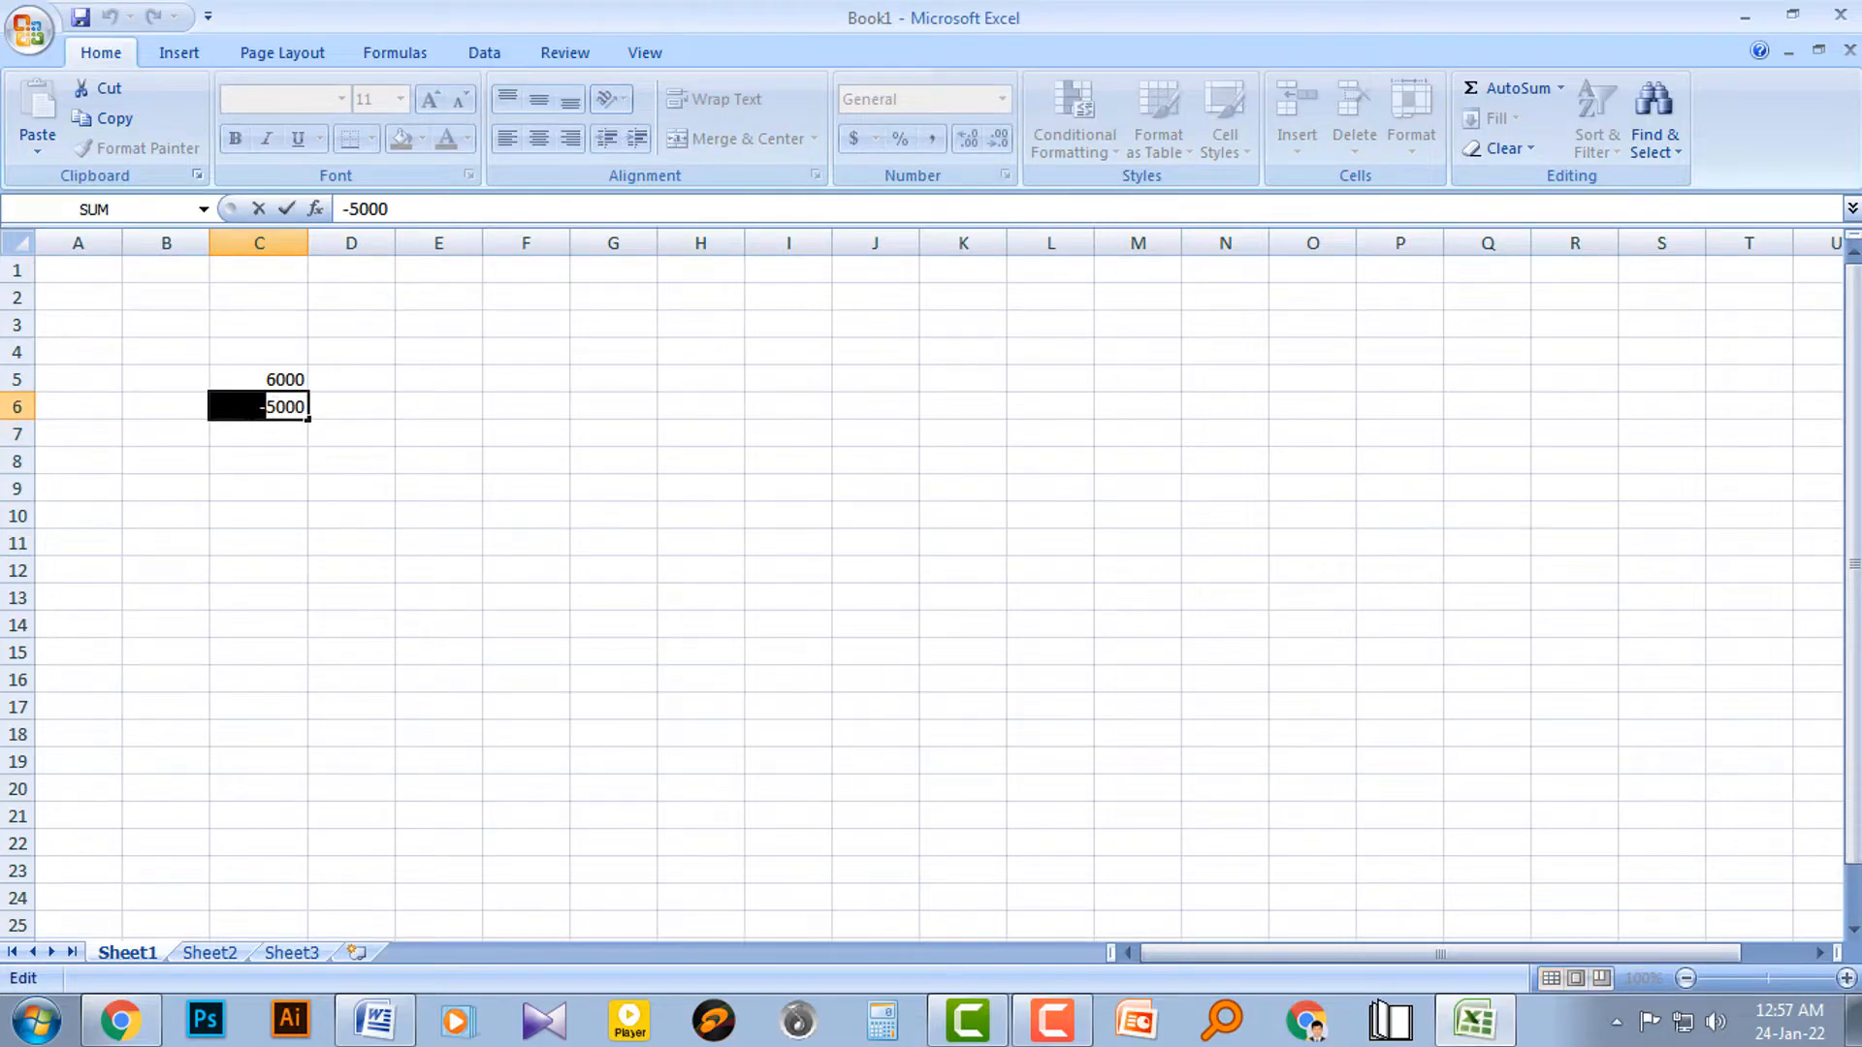
pyautogui.press('Delete')
pyautogui.click(362, 406)
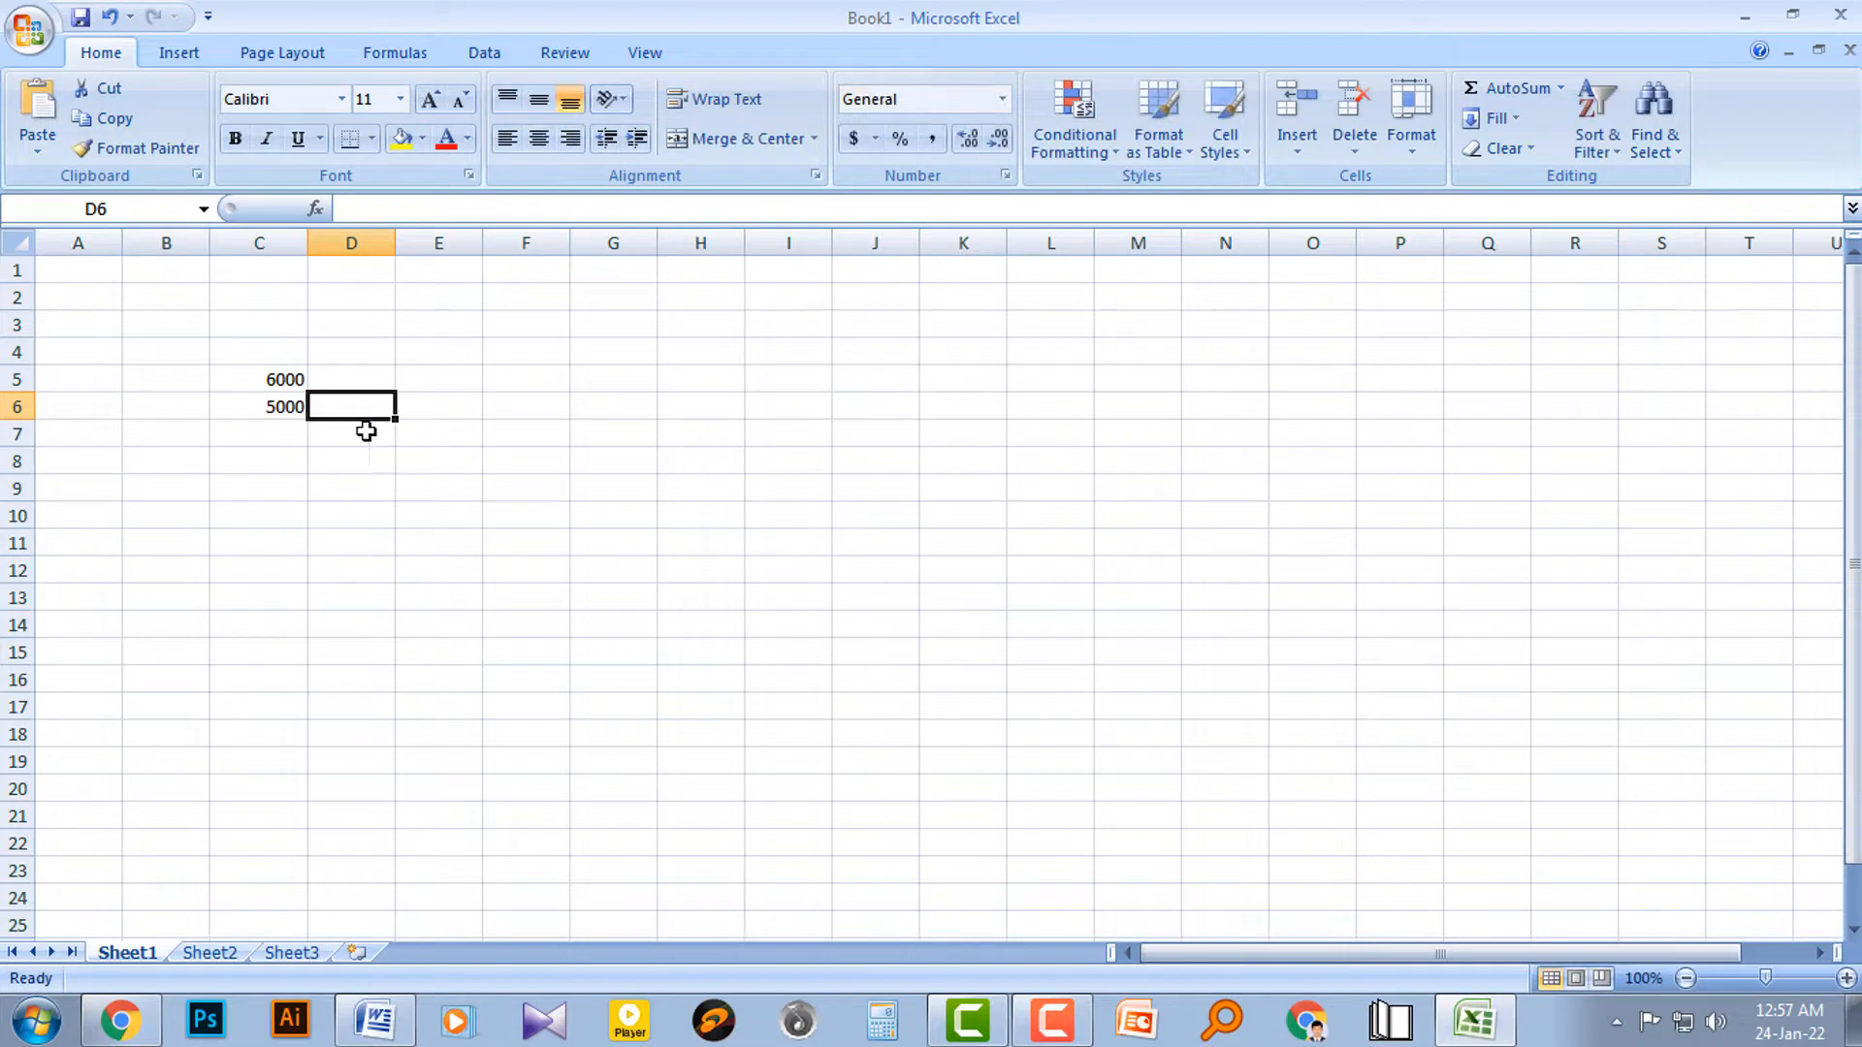
# Step: Subtract C6 from C5 in cell C7 with the formula =C5-C6
pyautogui.click(242, 437)
pyautogui.write('=')
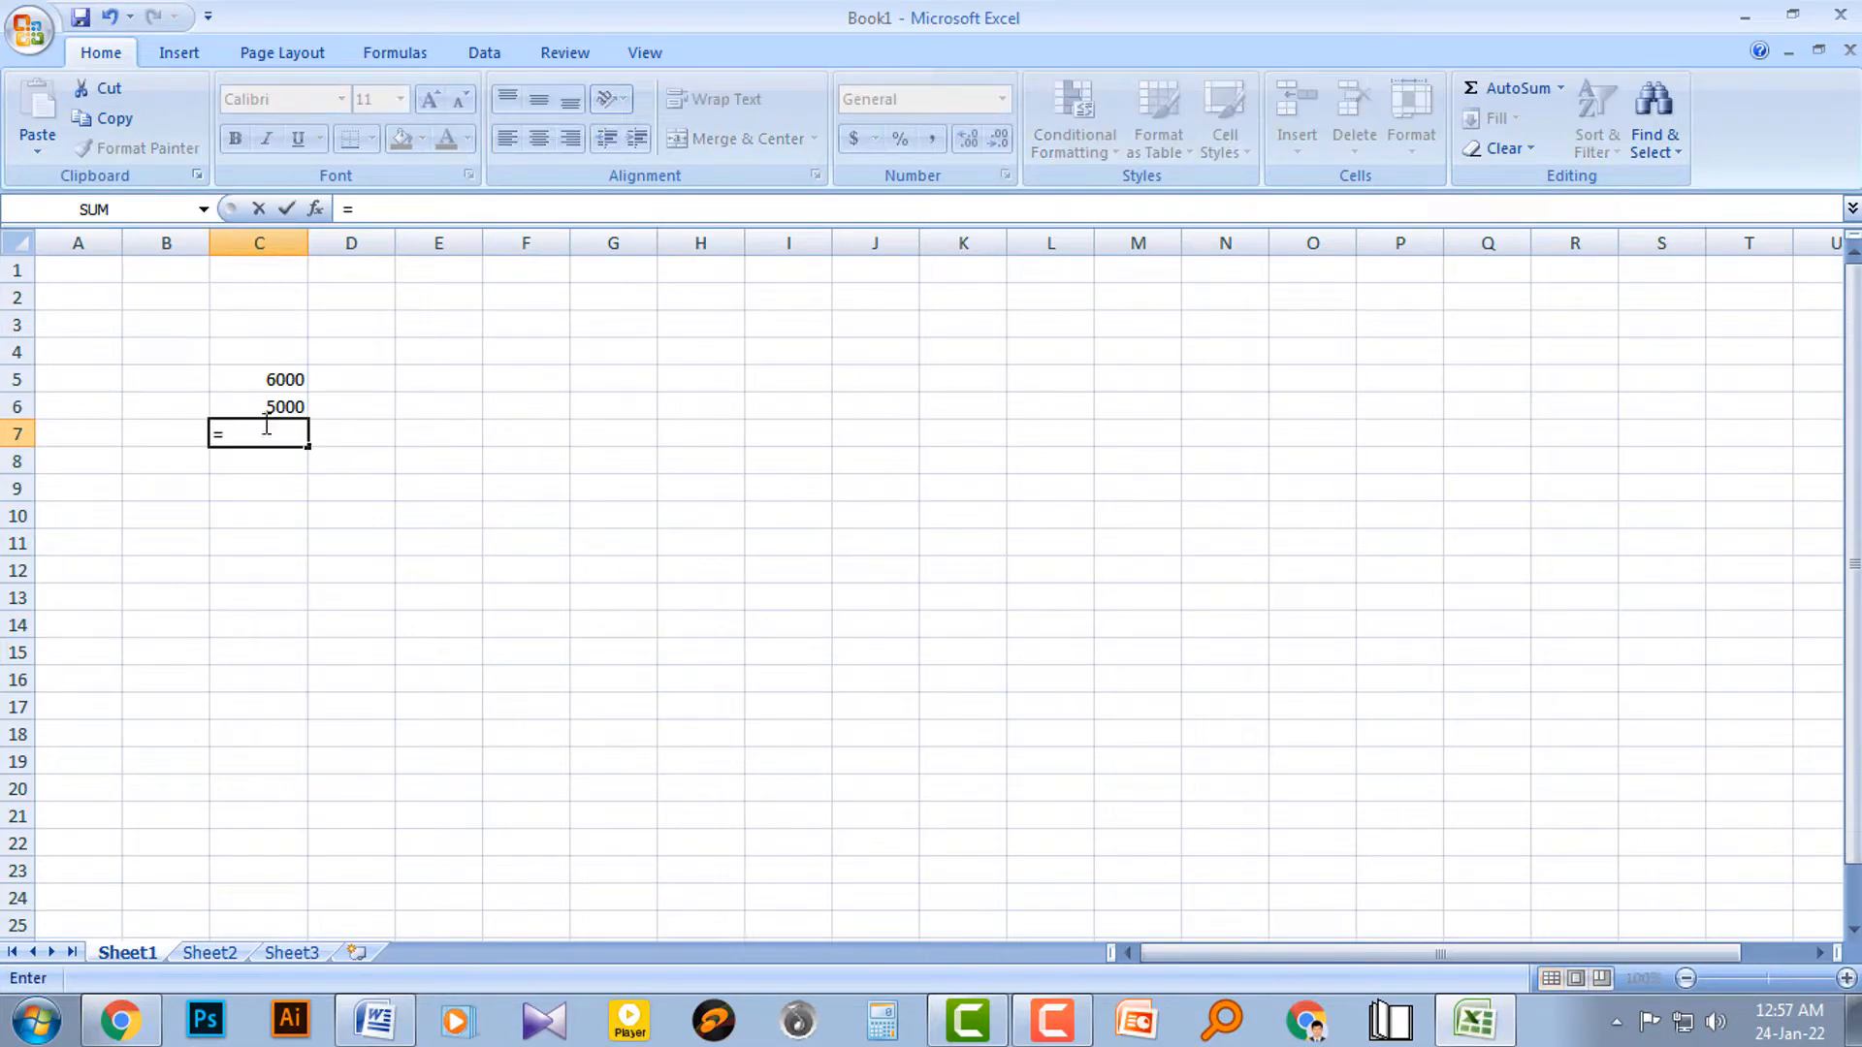
pyautogui.click(285, 380)
pyautogui.write('-')
pyautogui.click(302, 409)
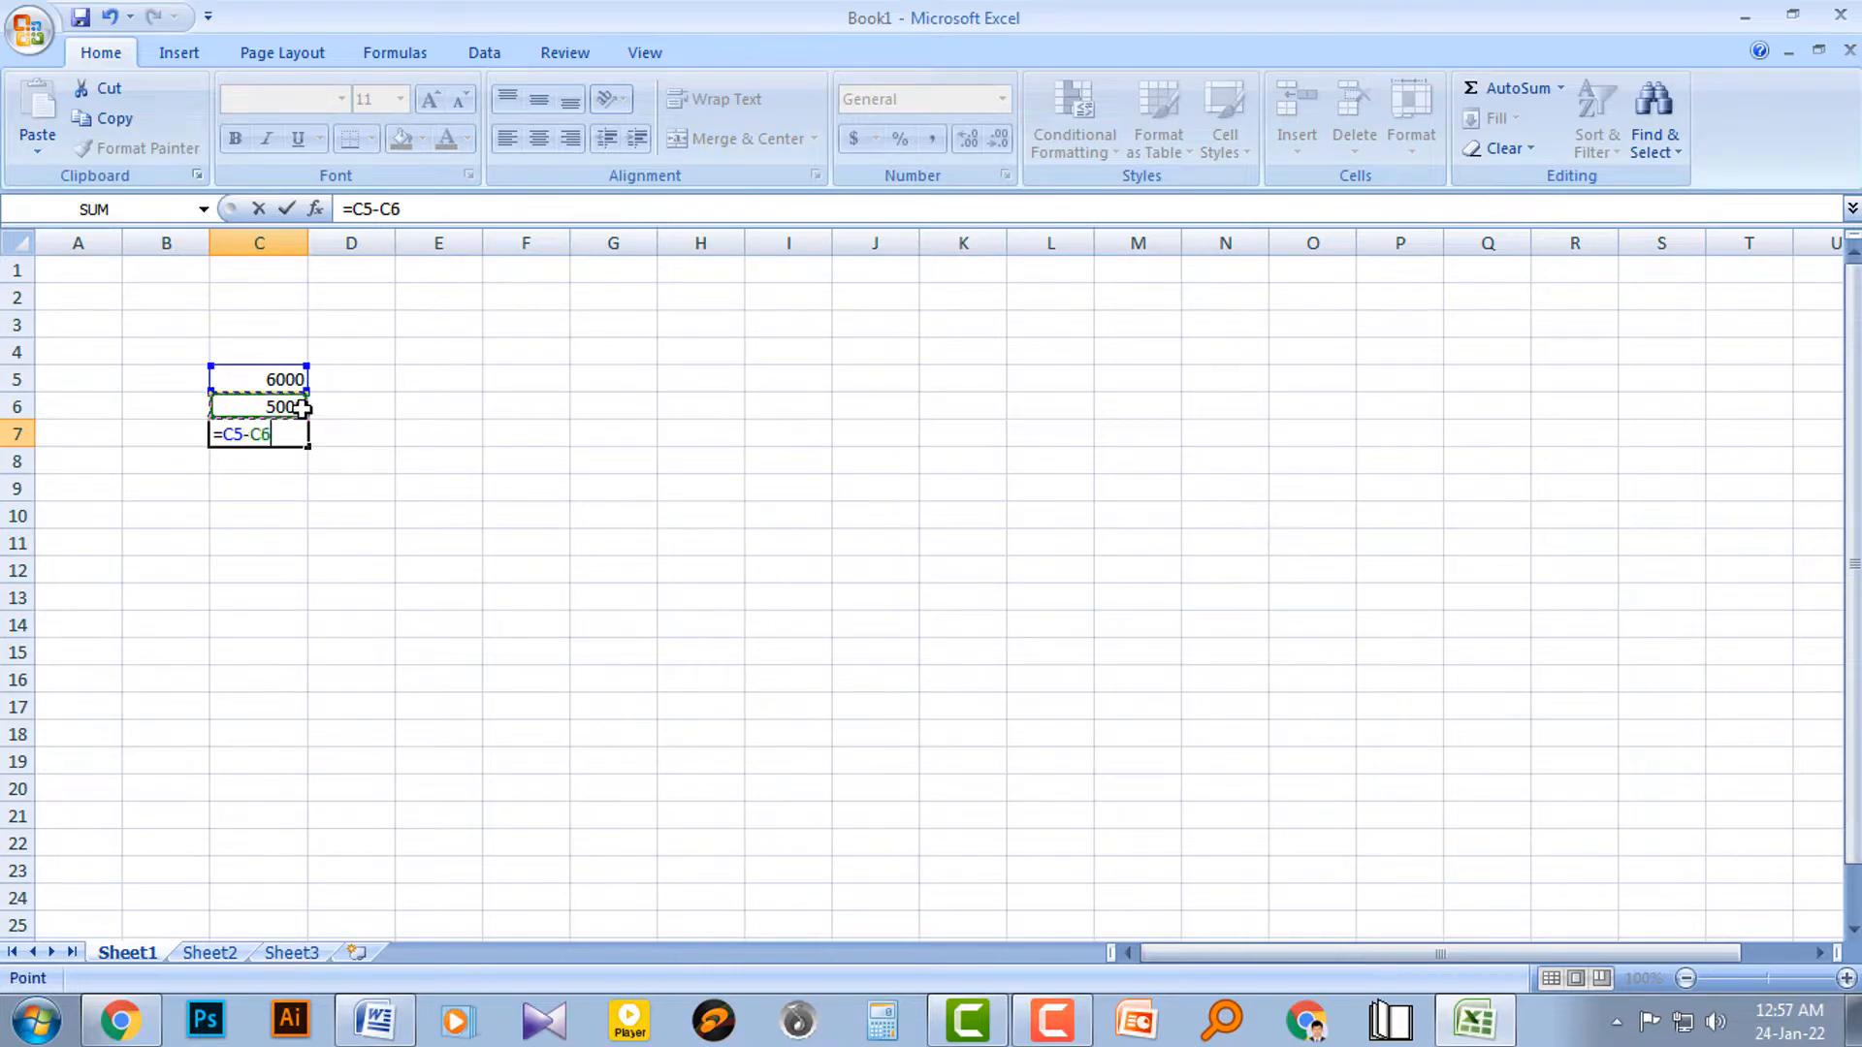
pyautogui.press('Return')
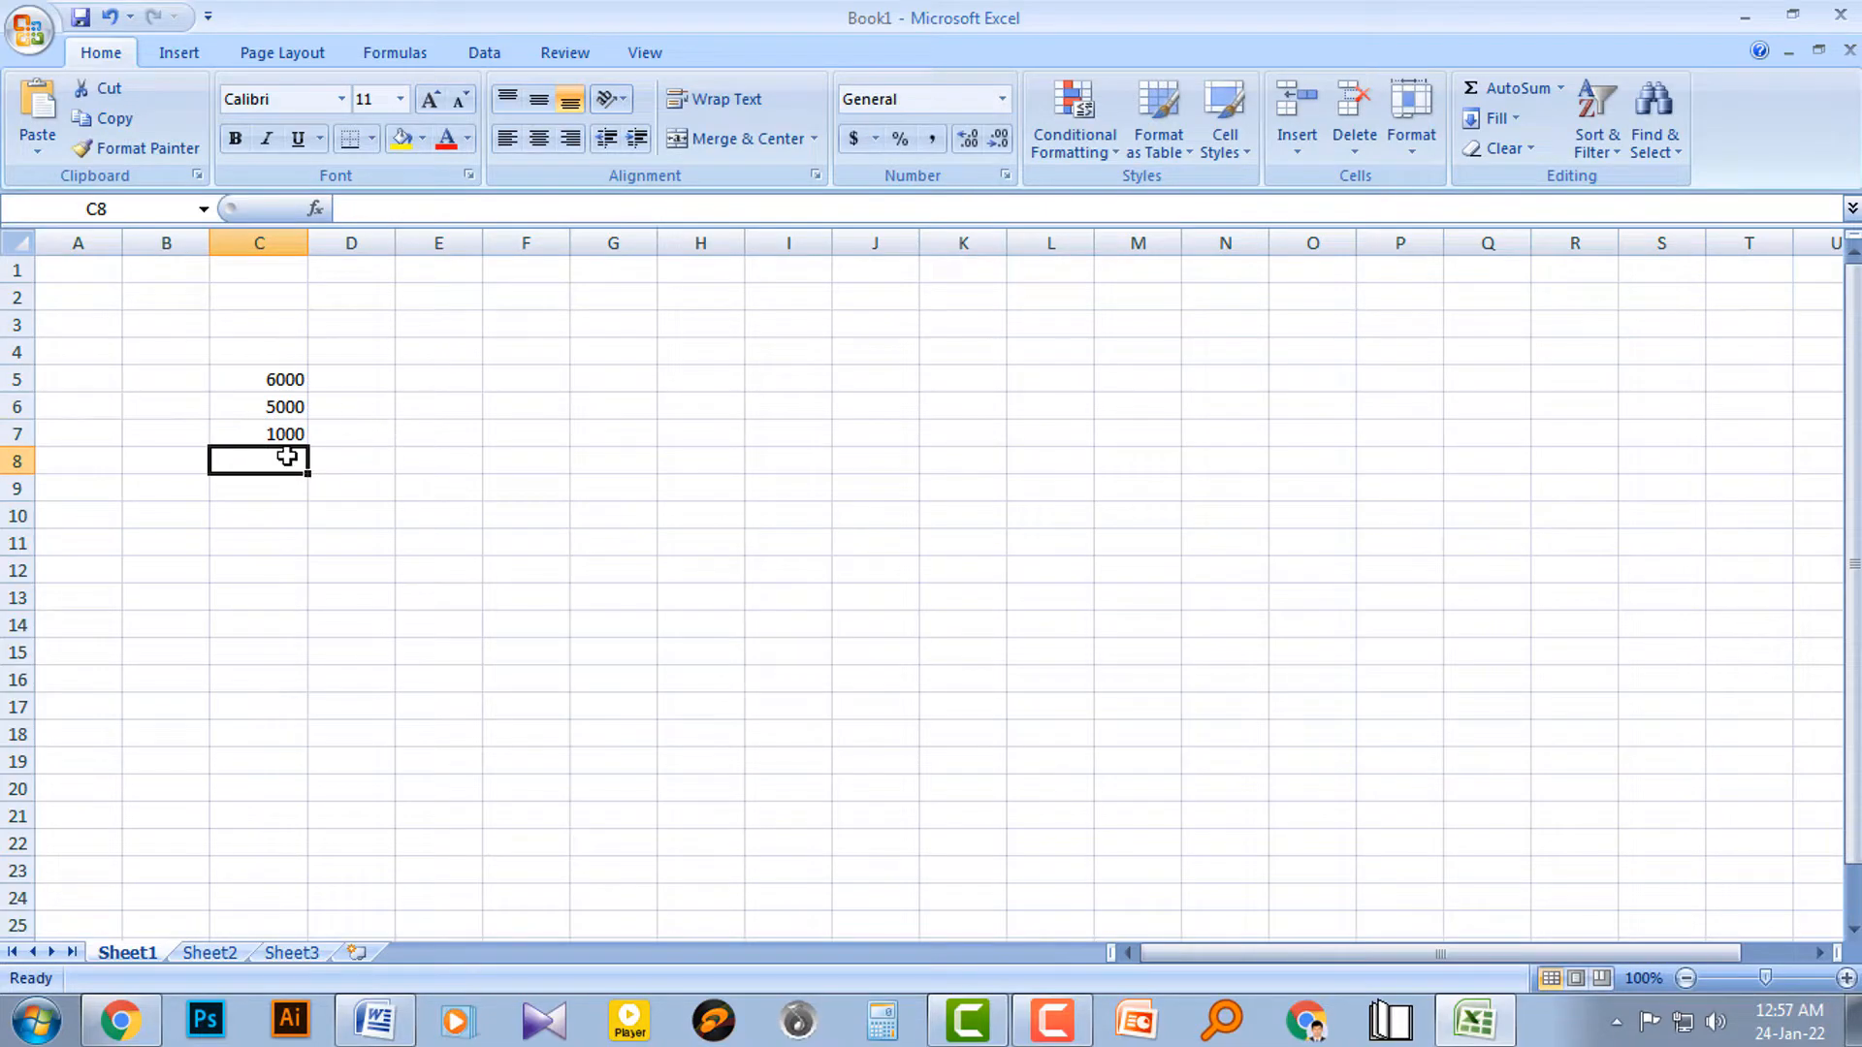
# Step: Replace the subtraction formula in cell C7 with =MIN(C5-C6)
pyautogui.click(291, 432)
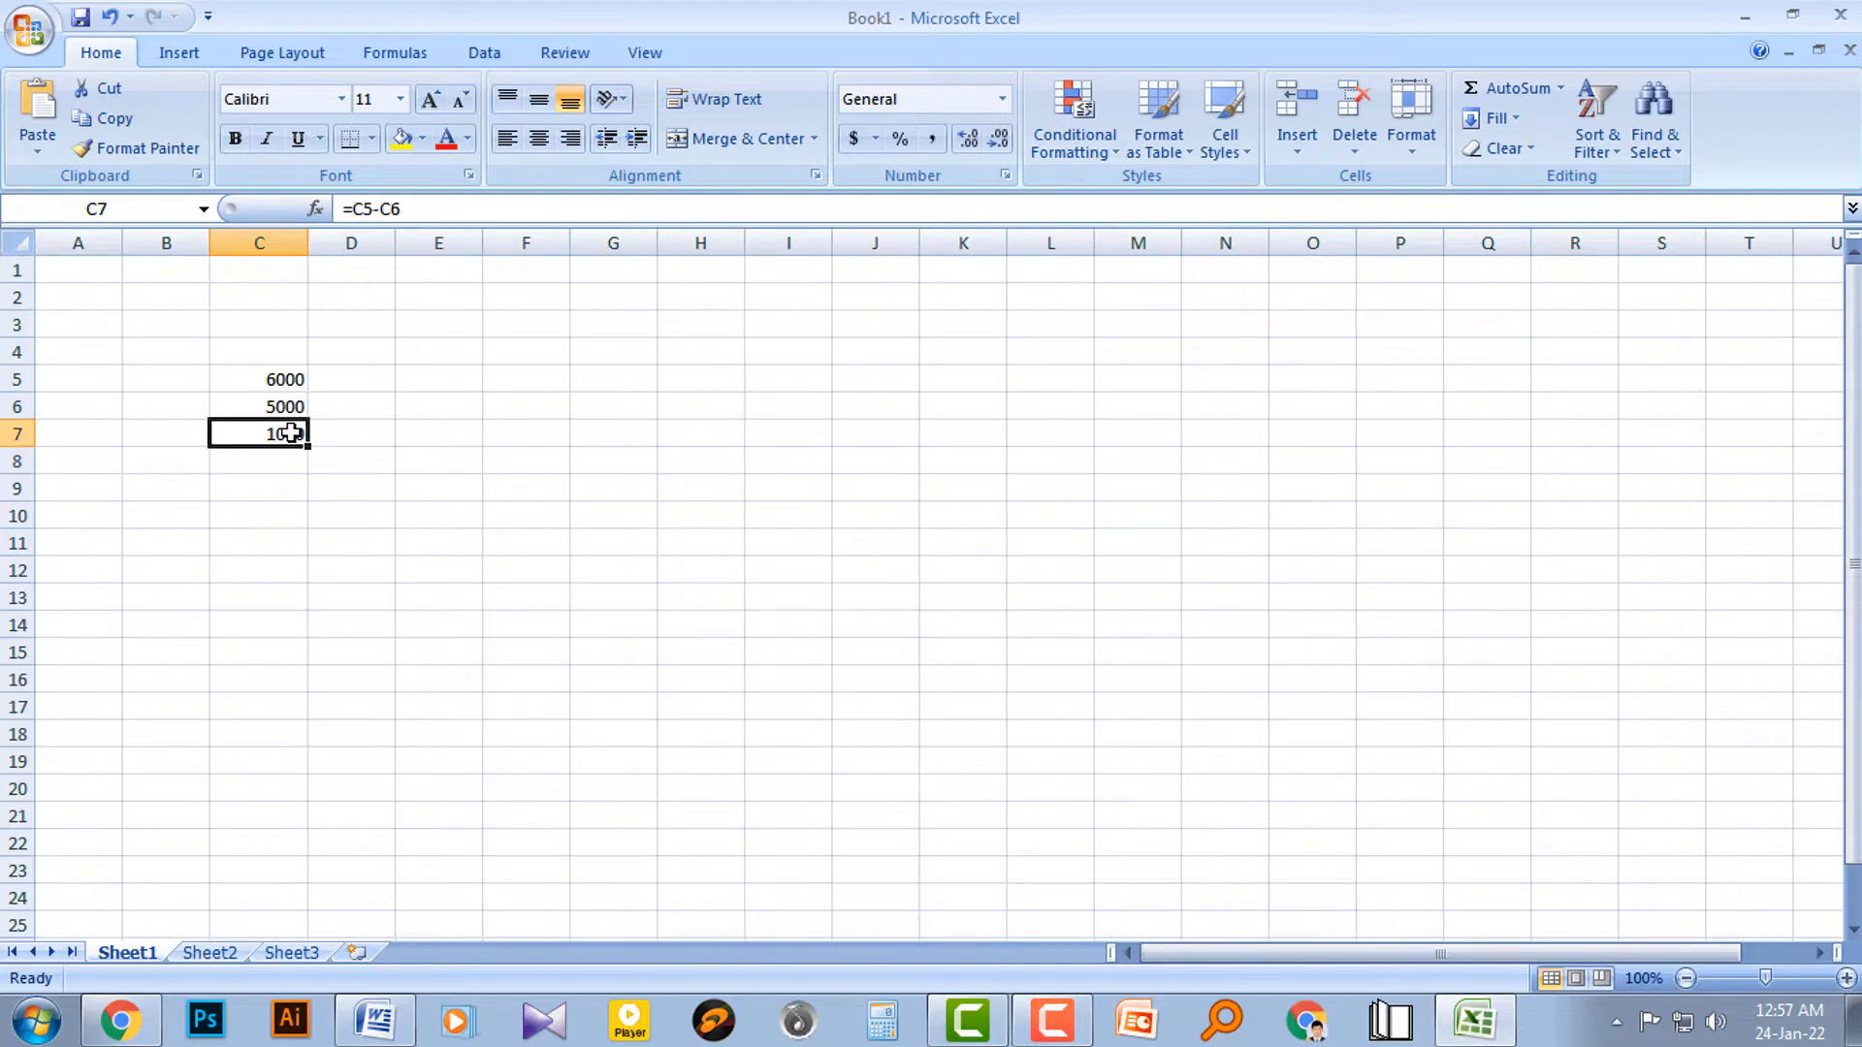
pyautogui.press('Delete')
pyautogui.write('=min')
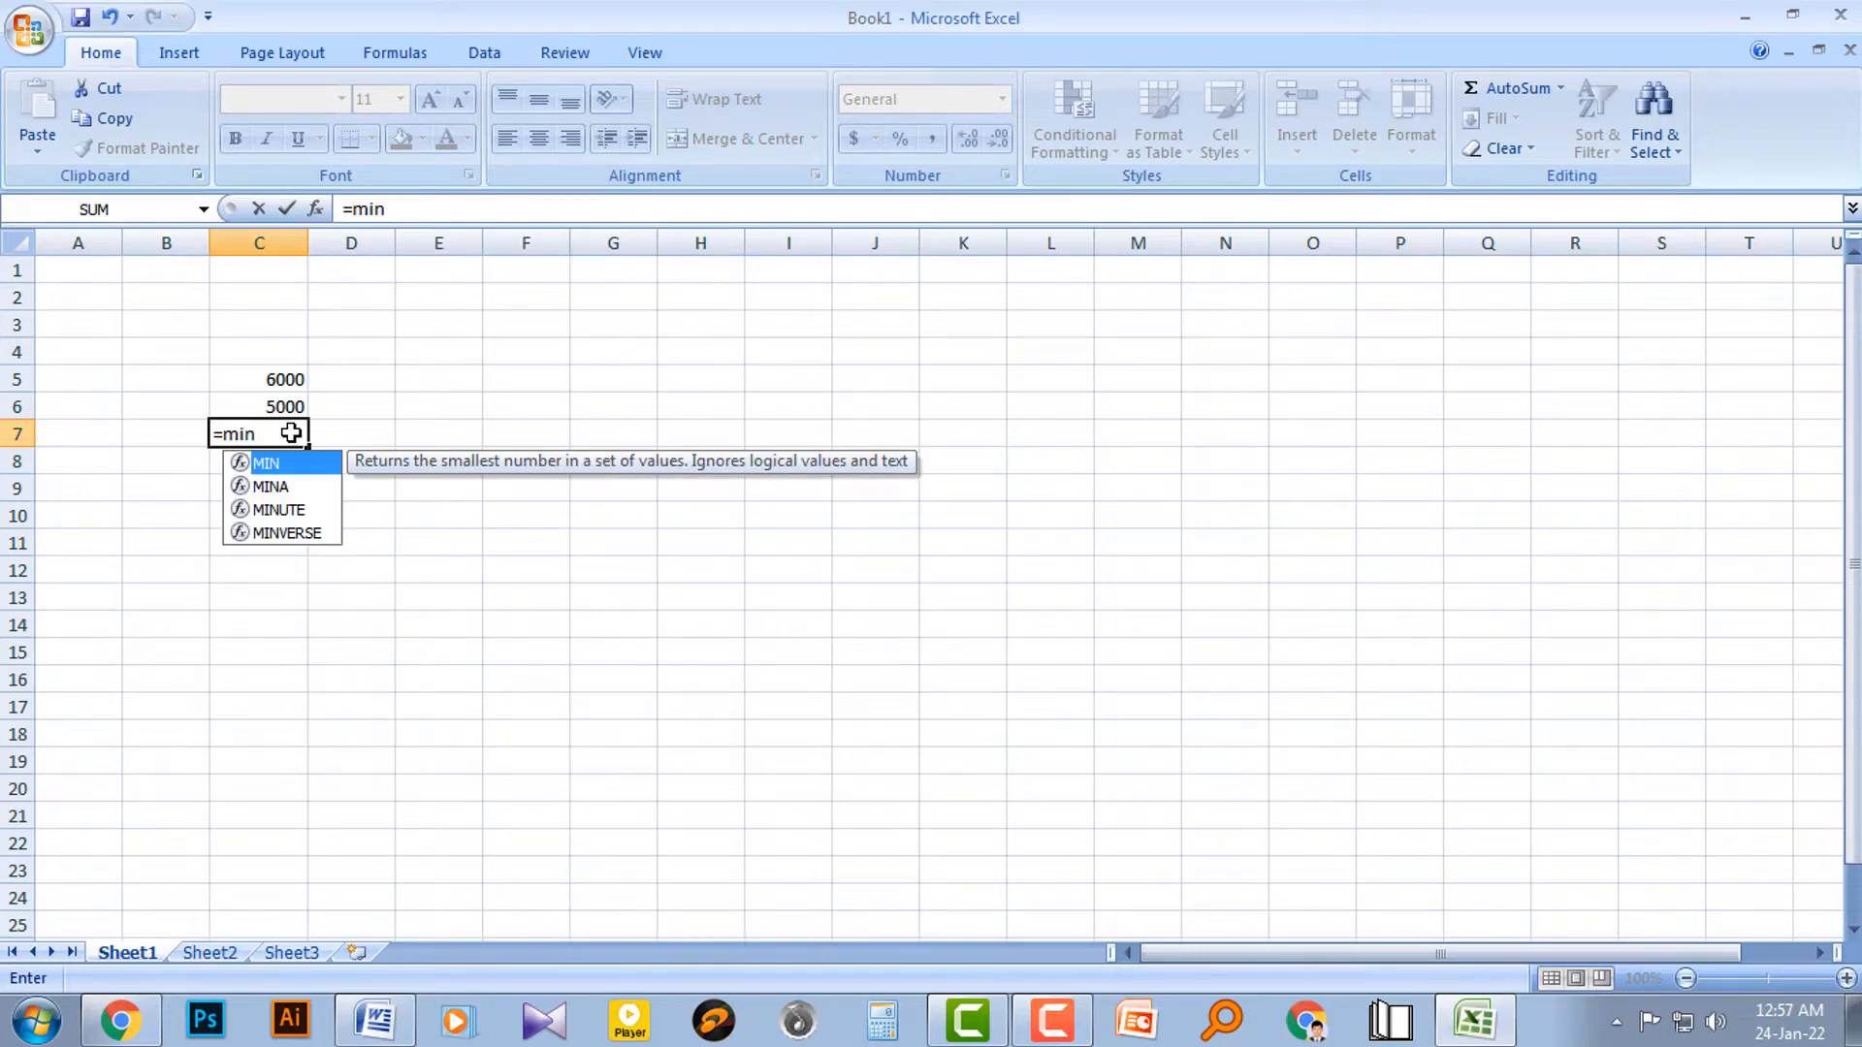
pyautogui.write('(')
pyautogui.click(291, 384)
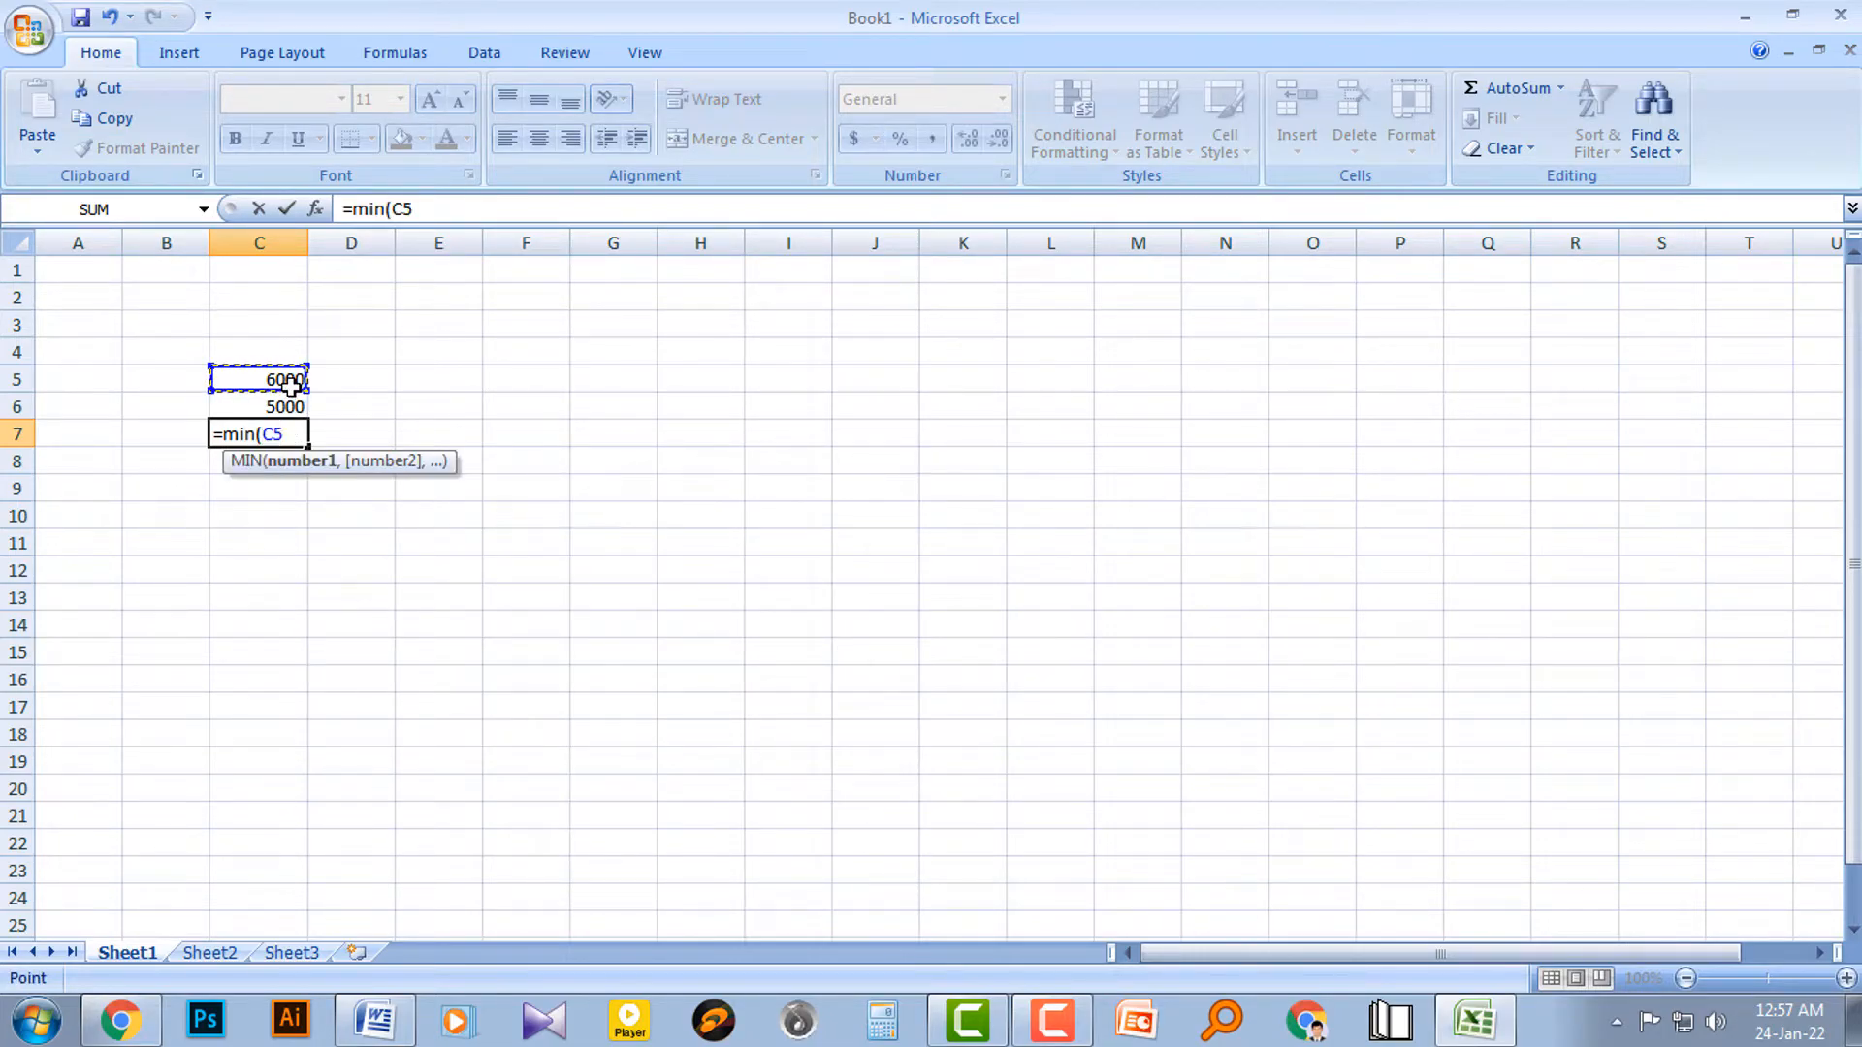
pyautogui.write('-')
pyautogui.click(289, 408)
pyautogui.write(')')
pyautogui.press('Return')
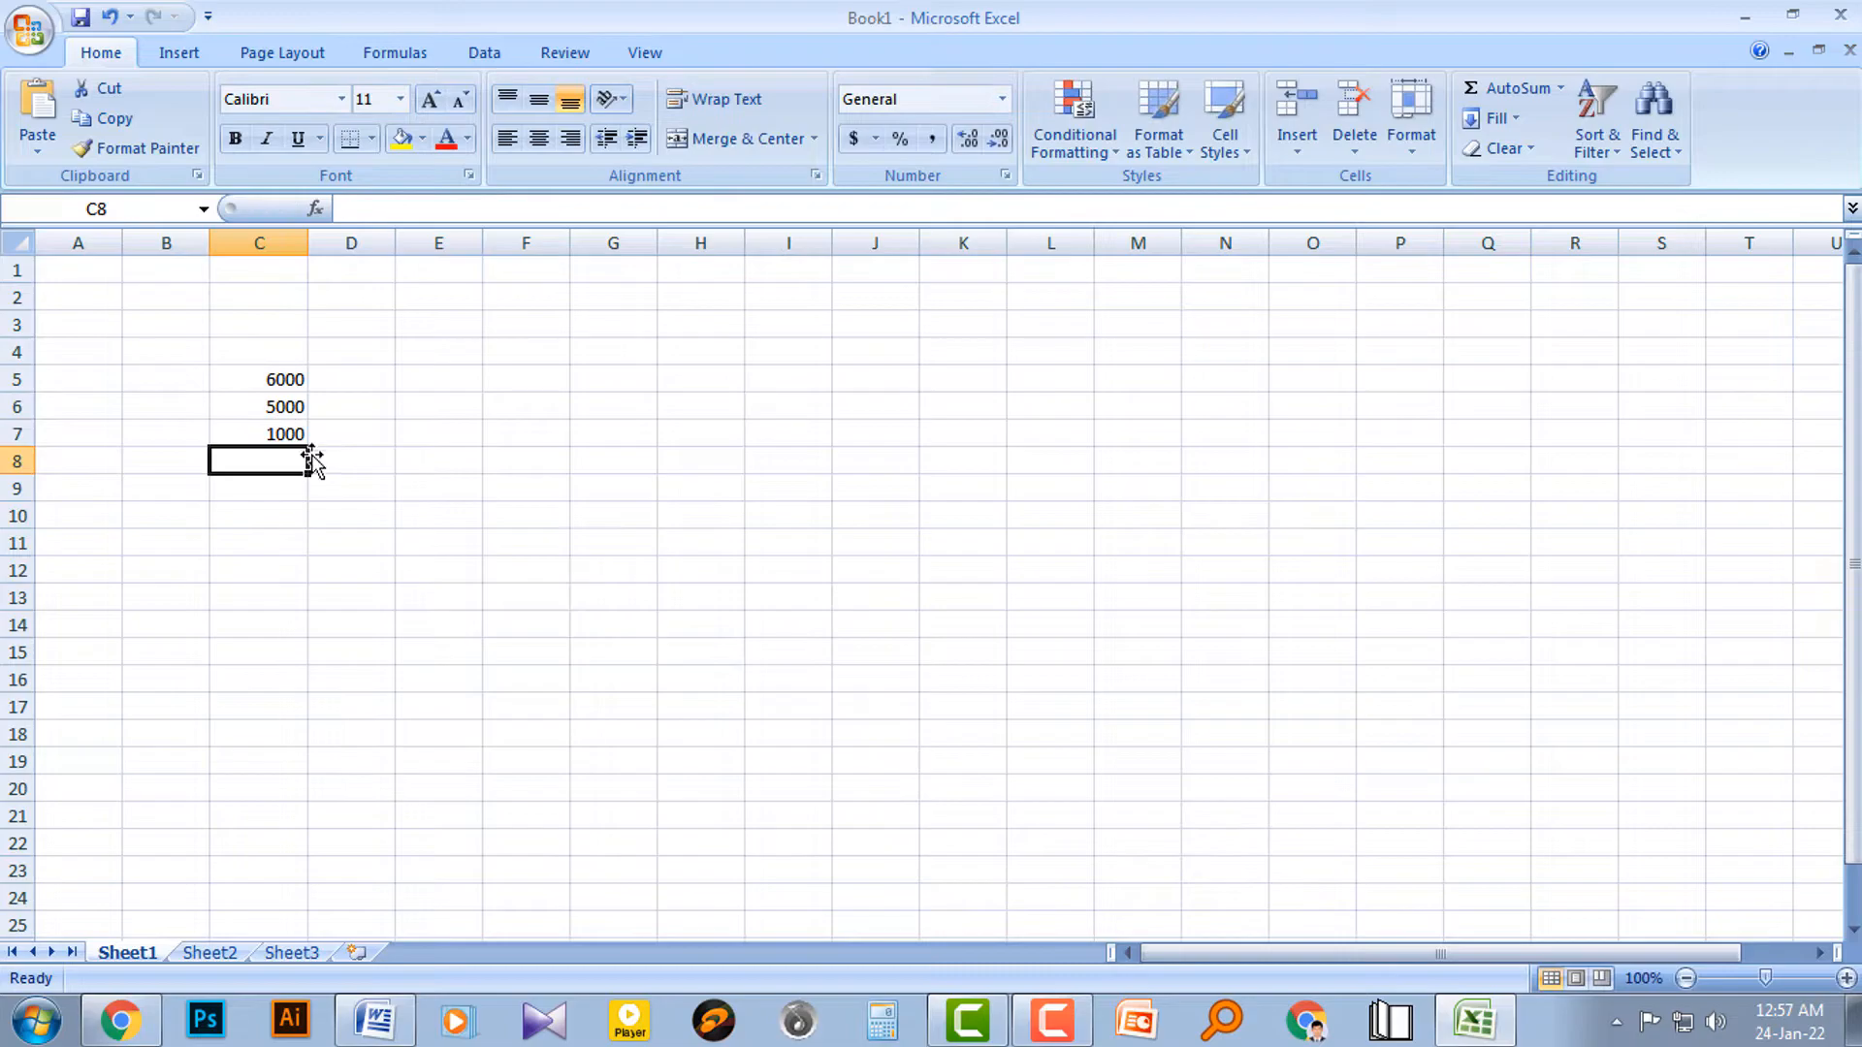
# Step: Replace the MIN formula in cell C7 with the multiplication formula =C5*C6
pyautogui.click(287, 438)
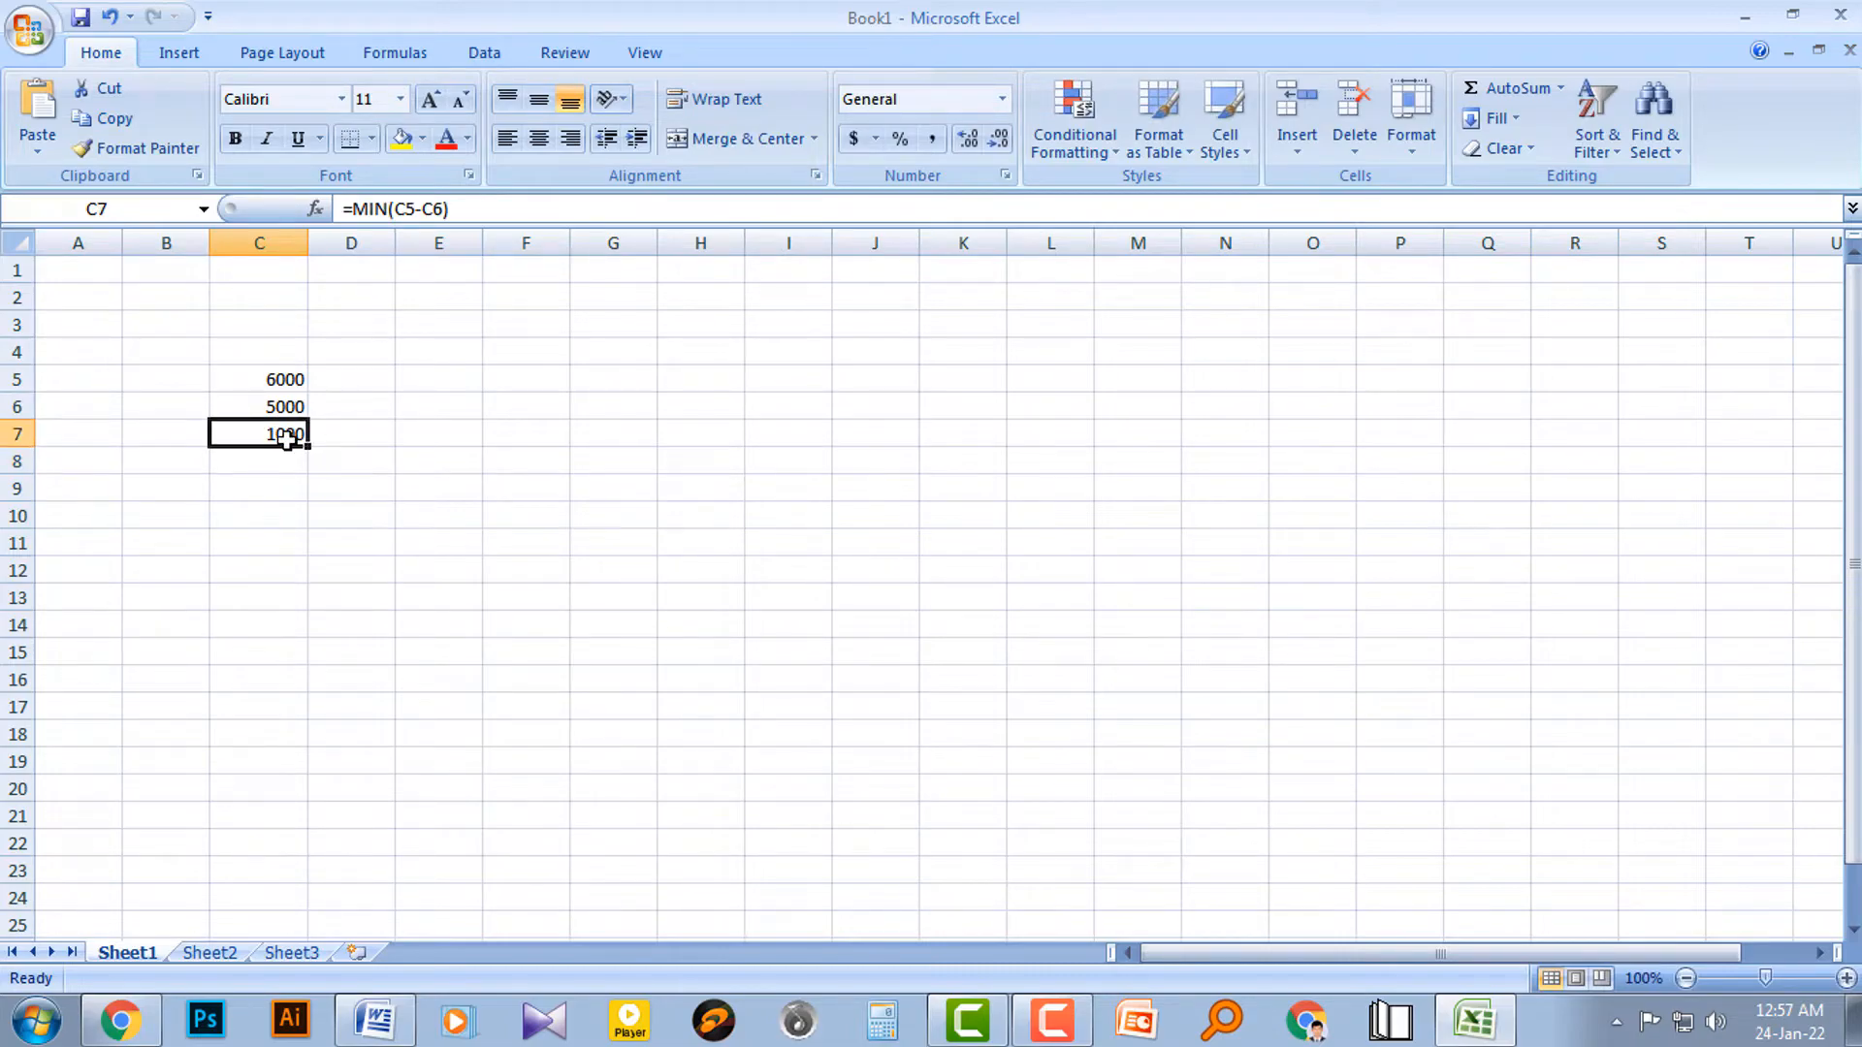
pyautogui.press('Delete')
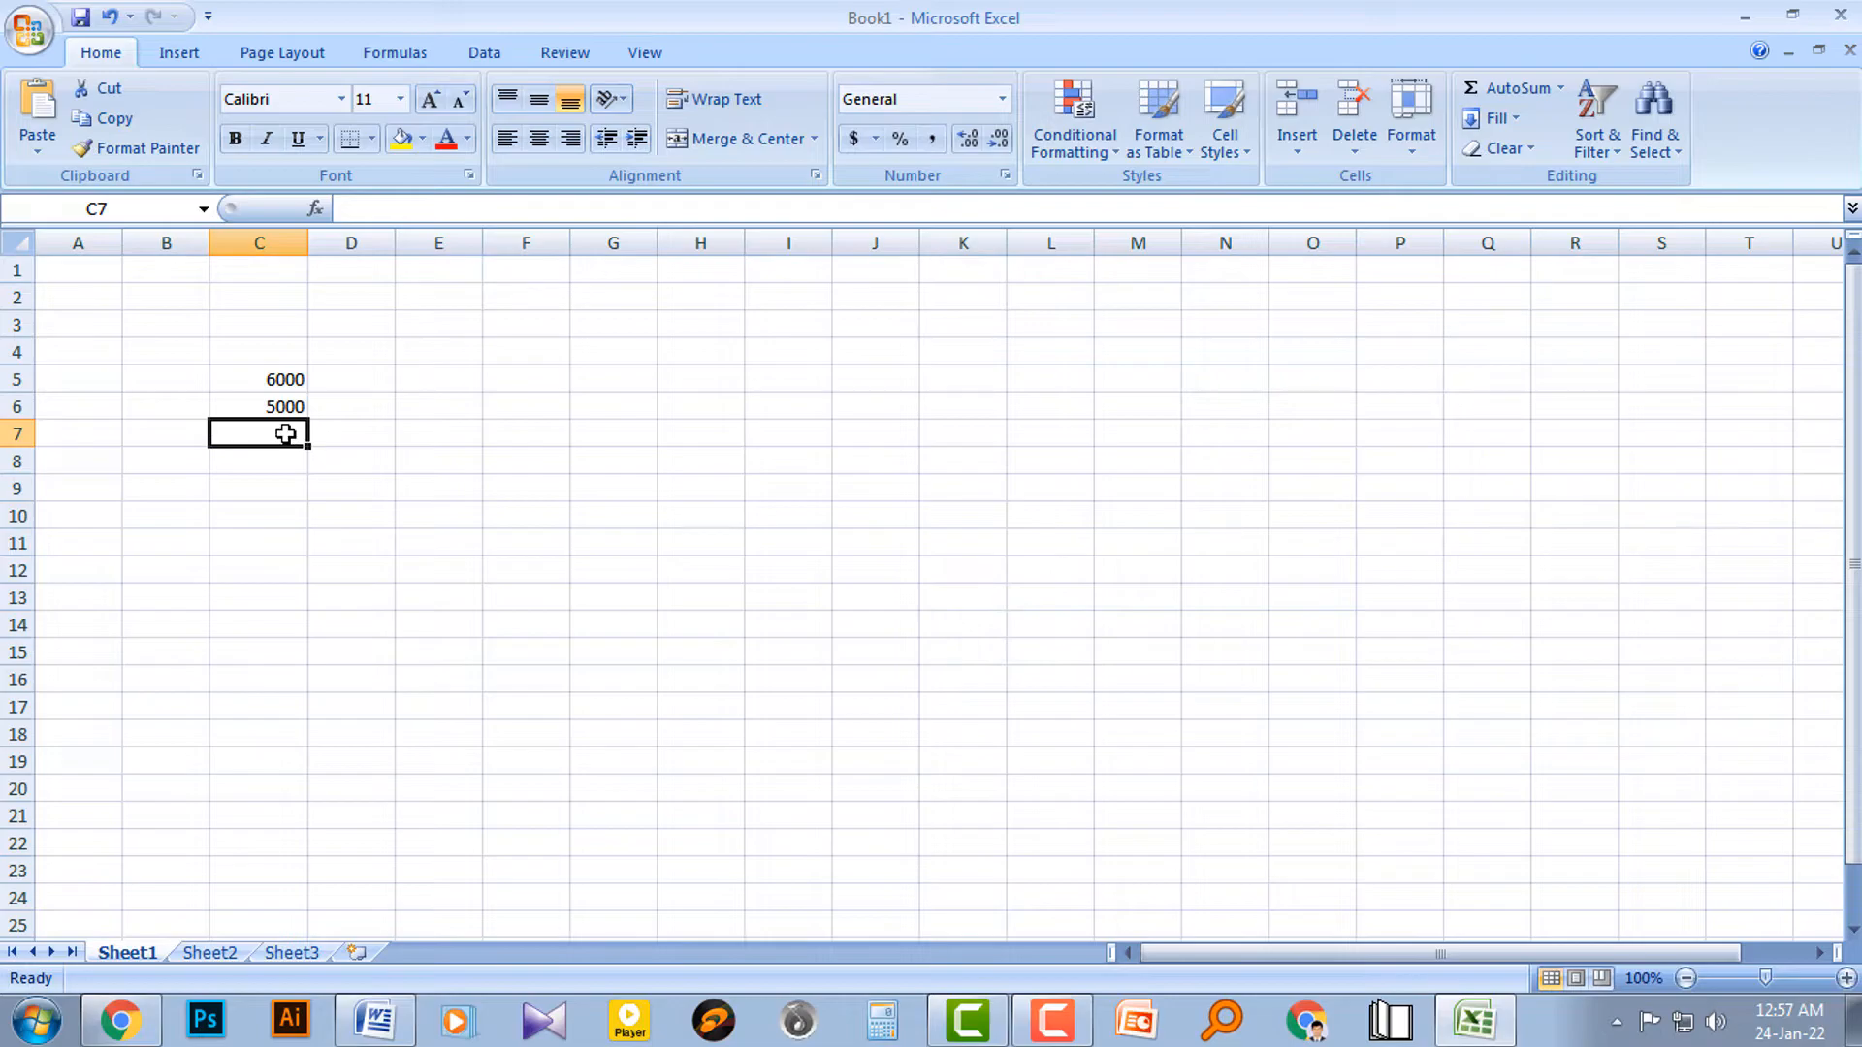
pyautogui.write('=')
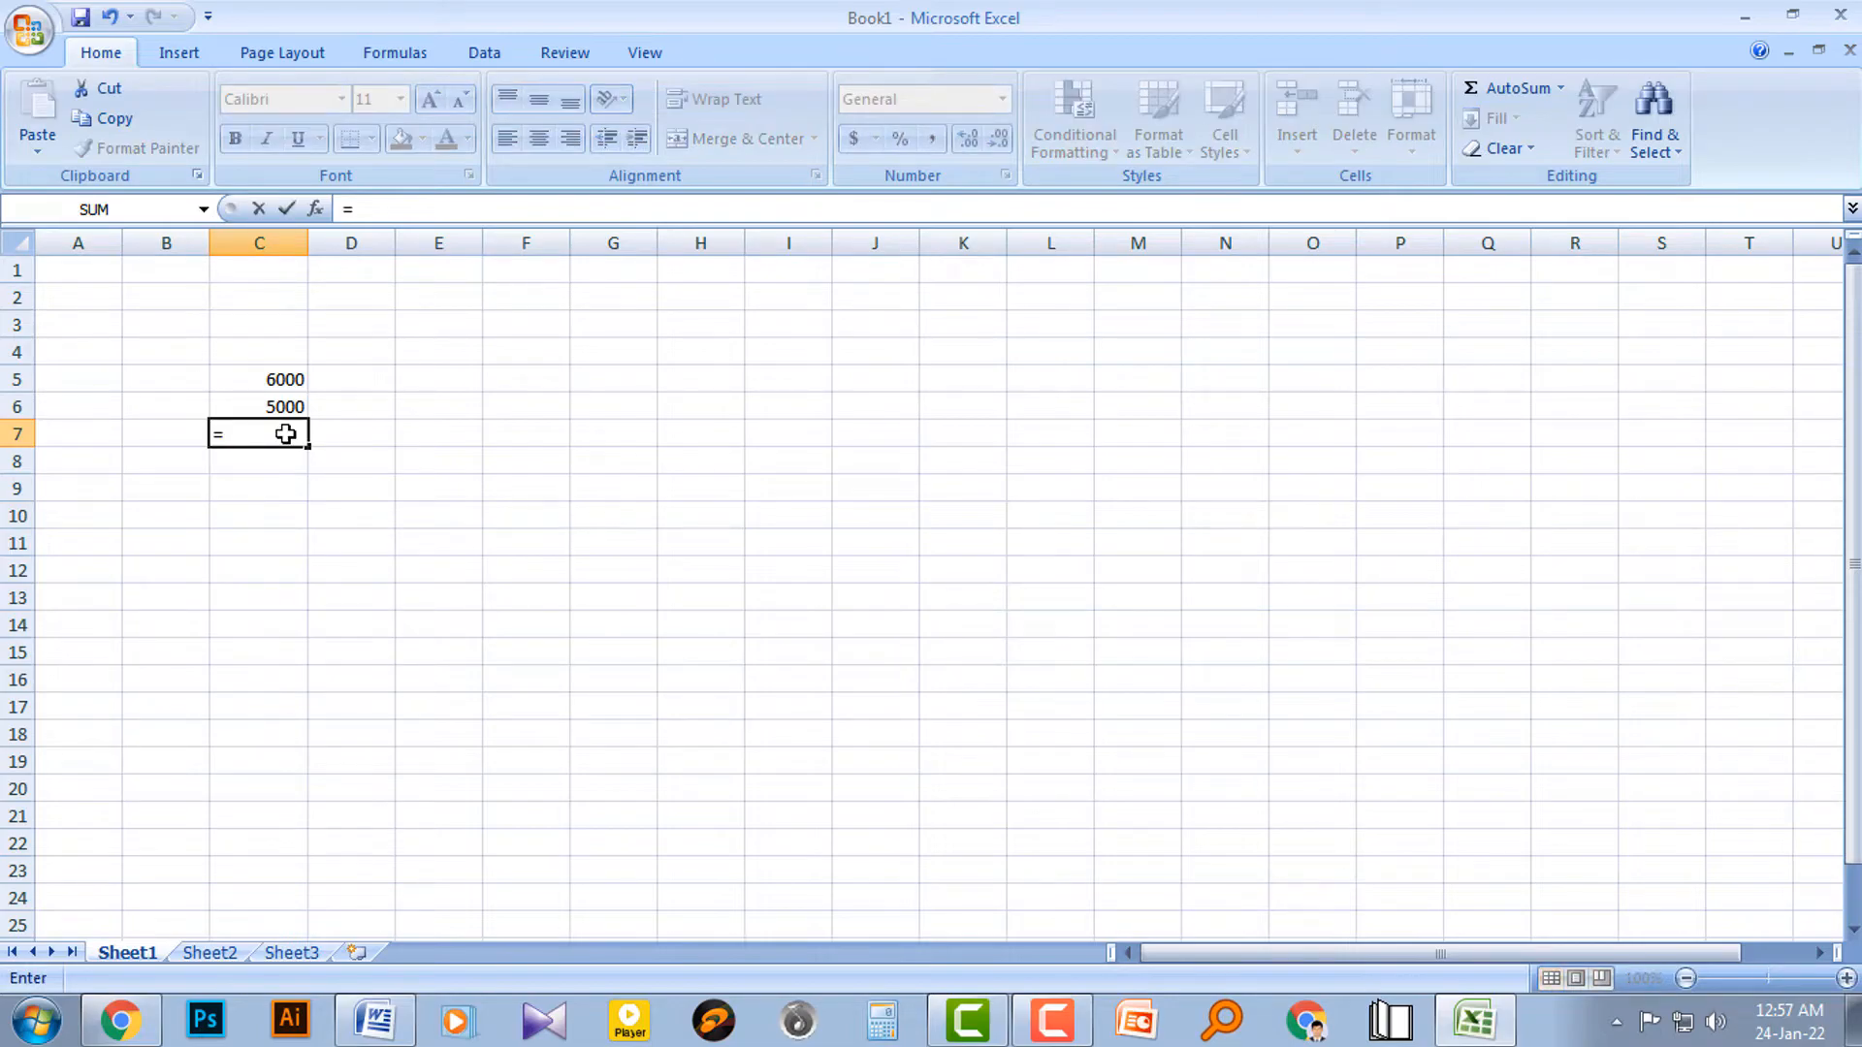
pyautogui.click(292, 381)
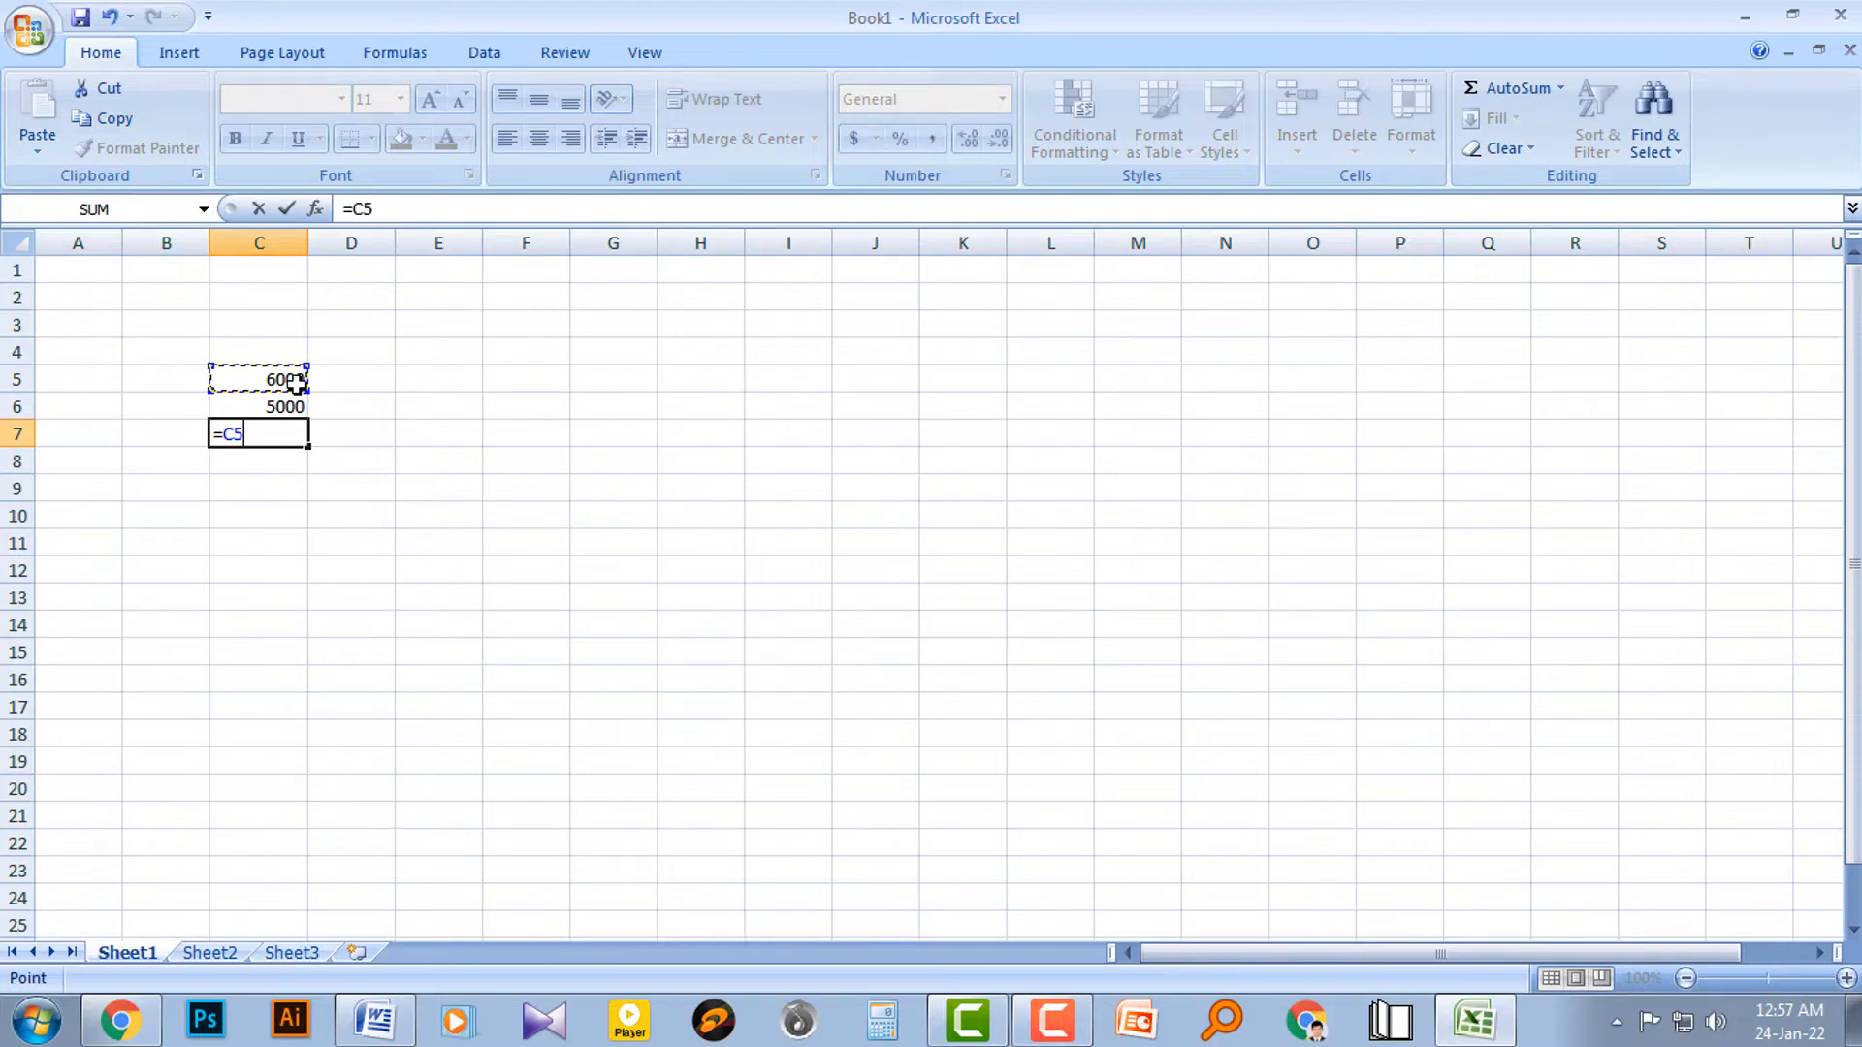
pyautogui.write('*')
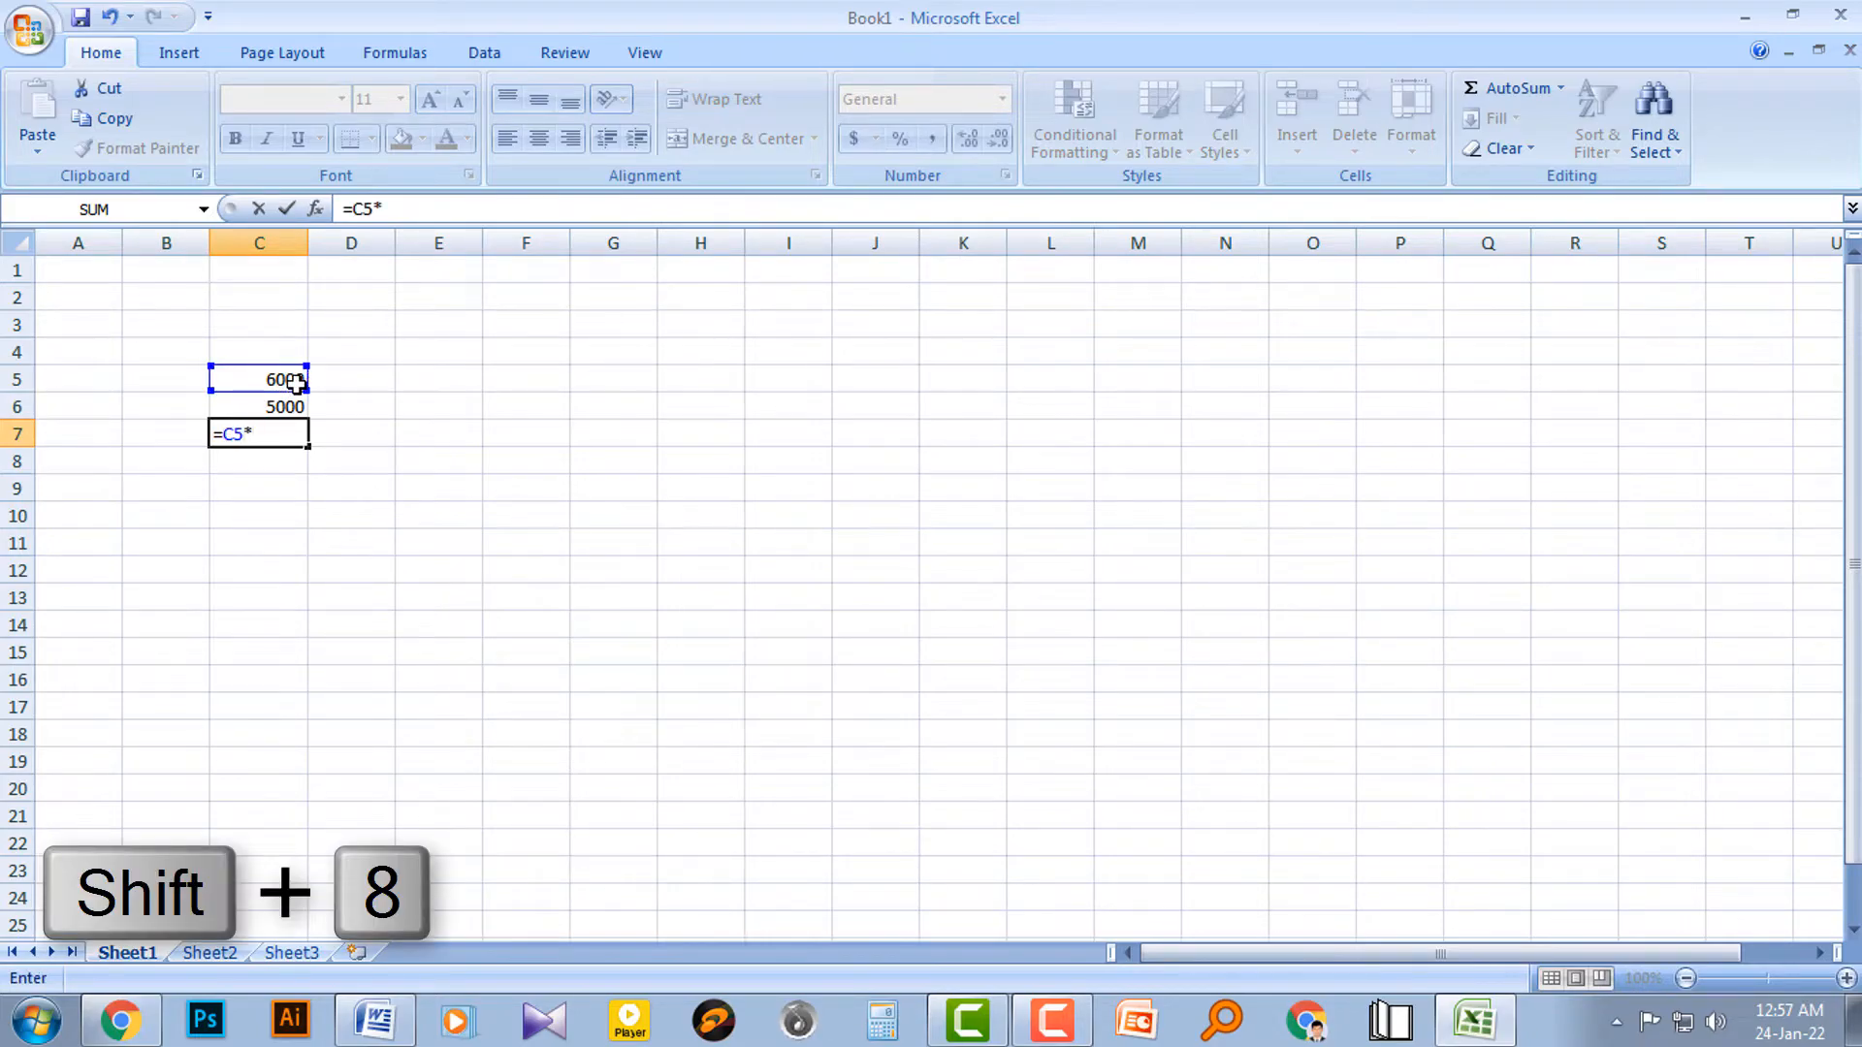
pyautogui.click(296, 409)
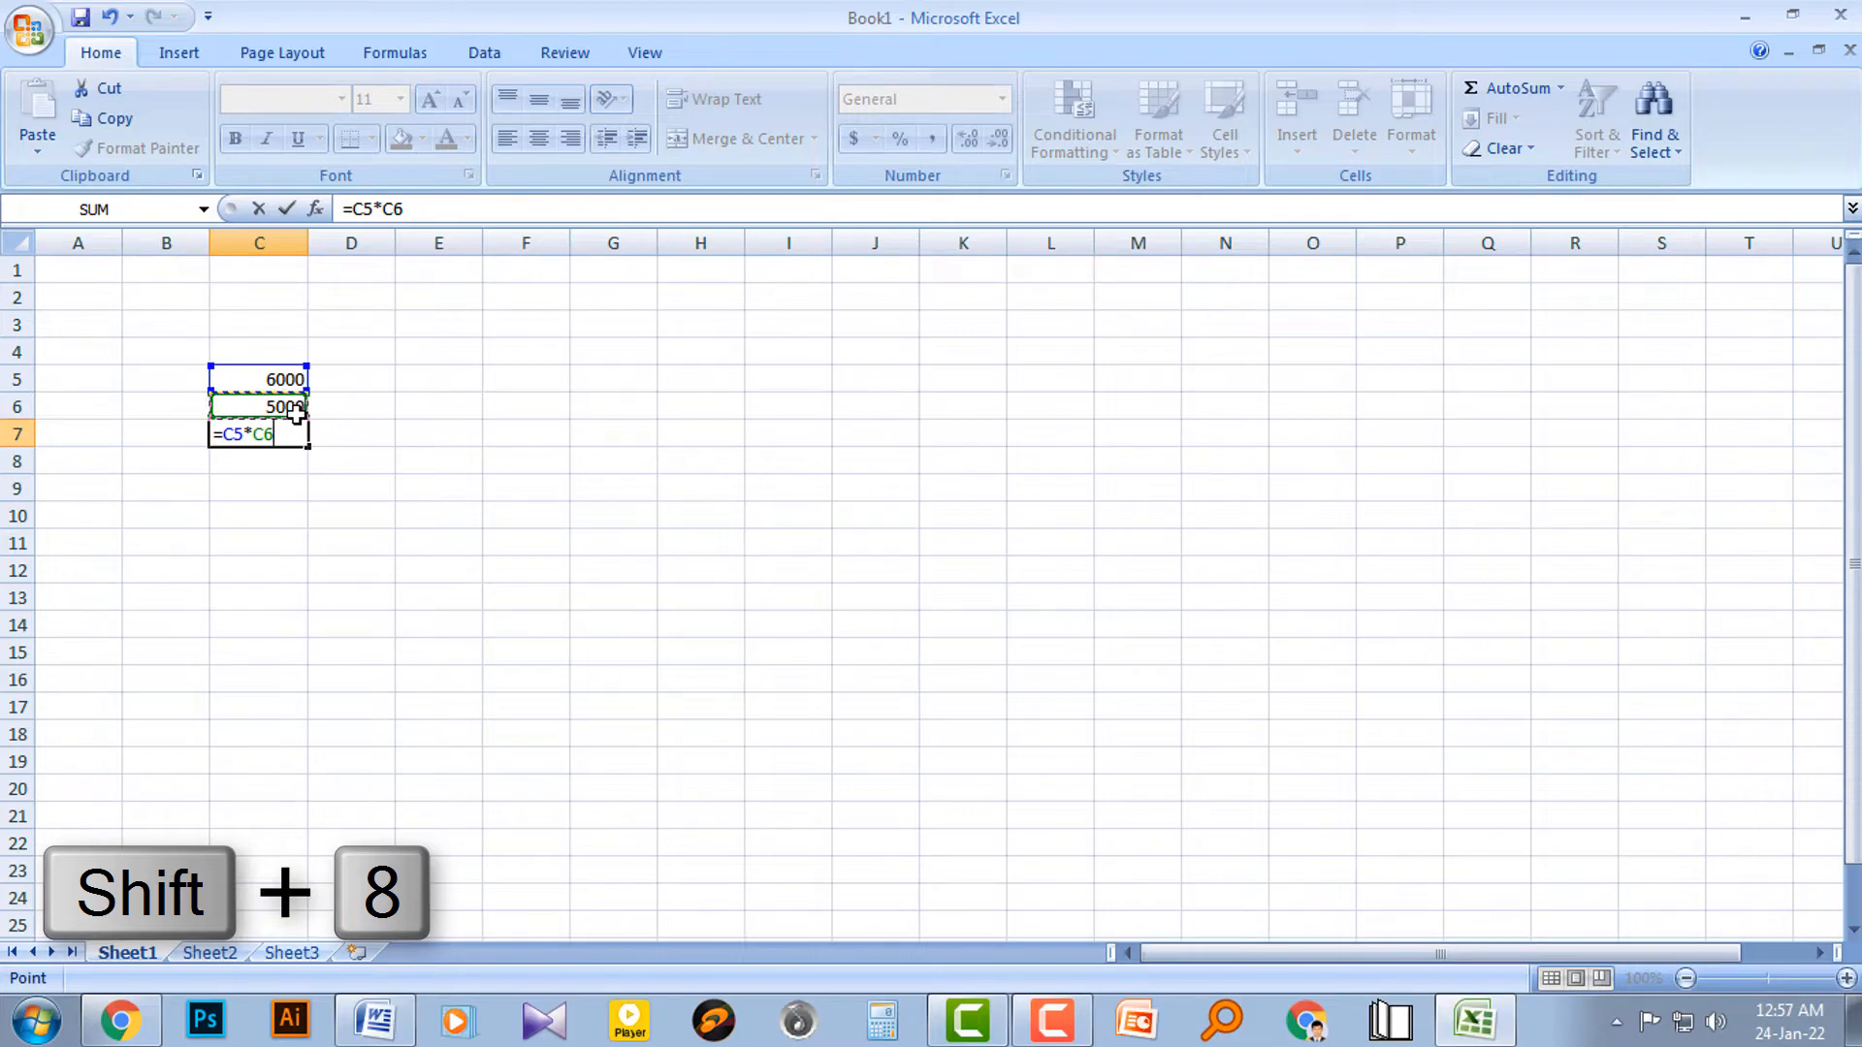
pyautogui.press('Return')
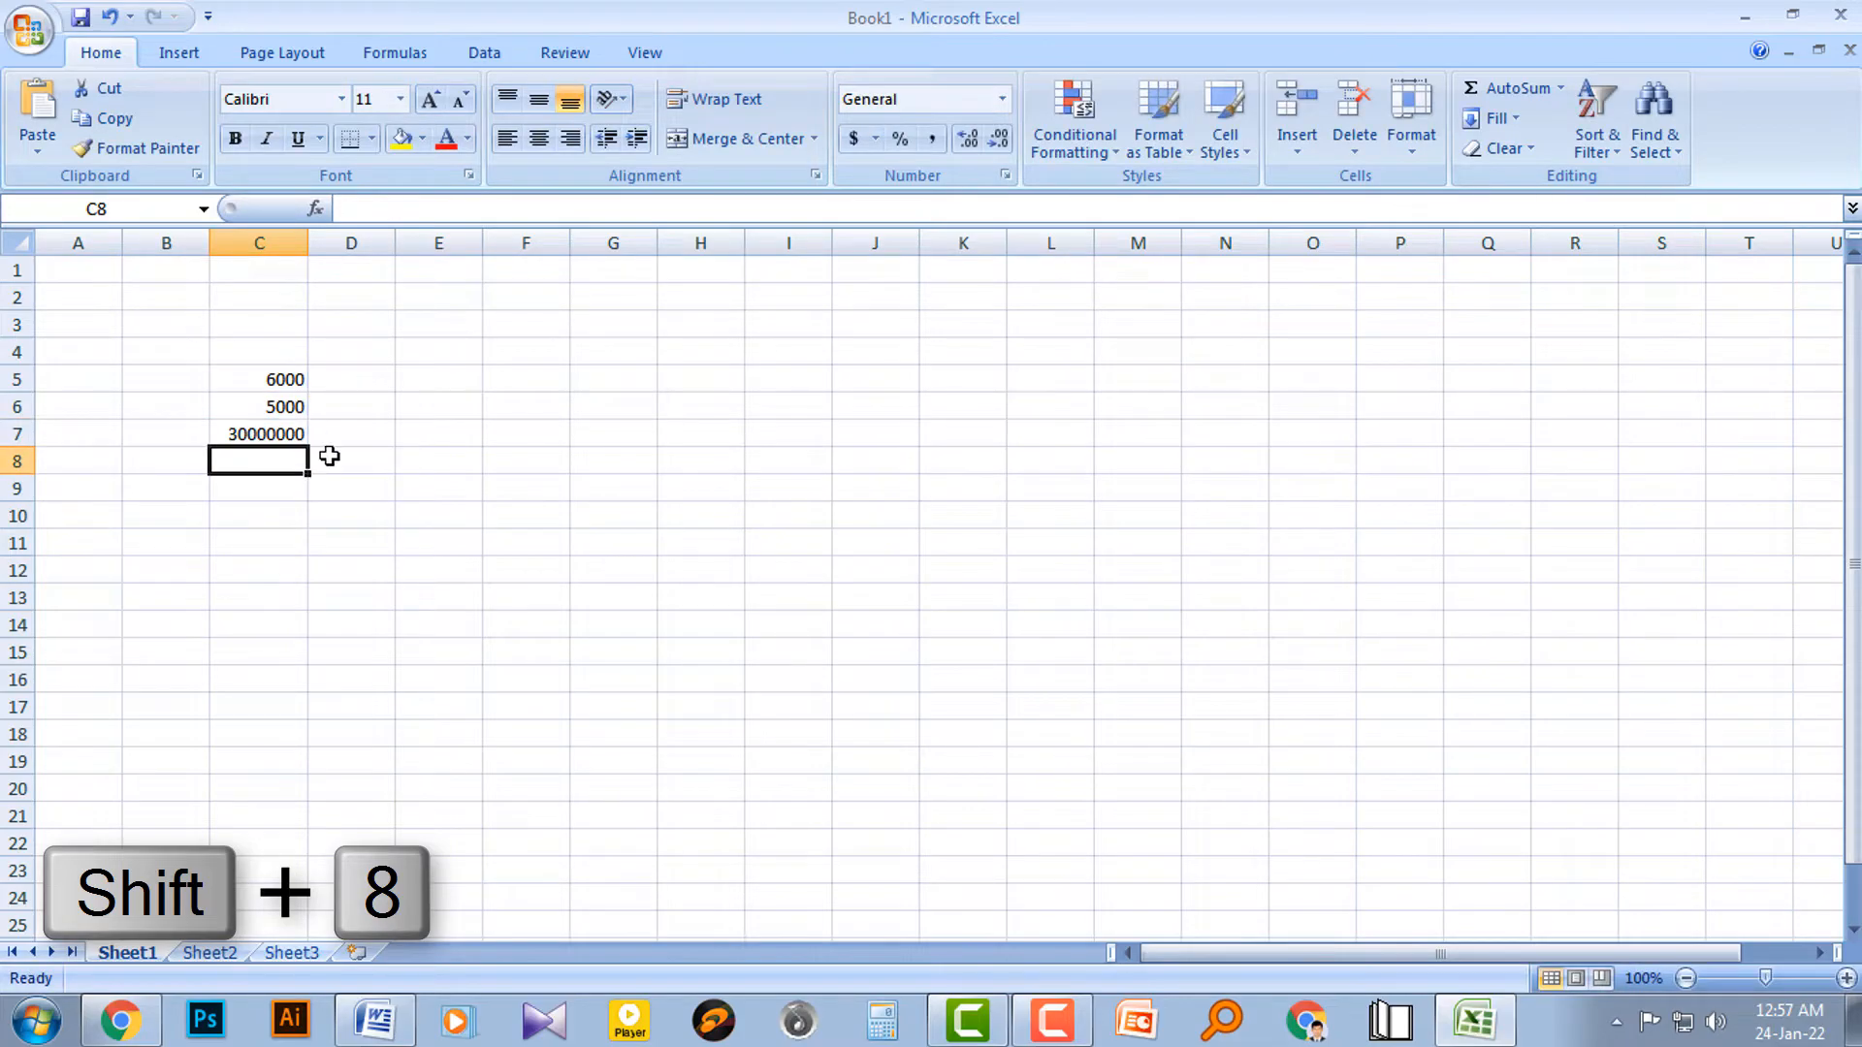
# Step: Replace the multiplication formula in cell C7 with the division formula =C5/C6
pyautogui.click(260, 438)
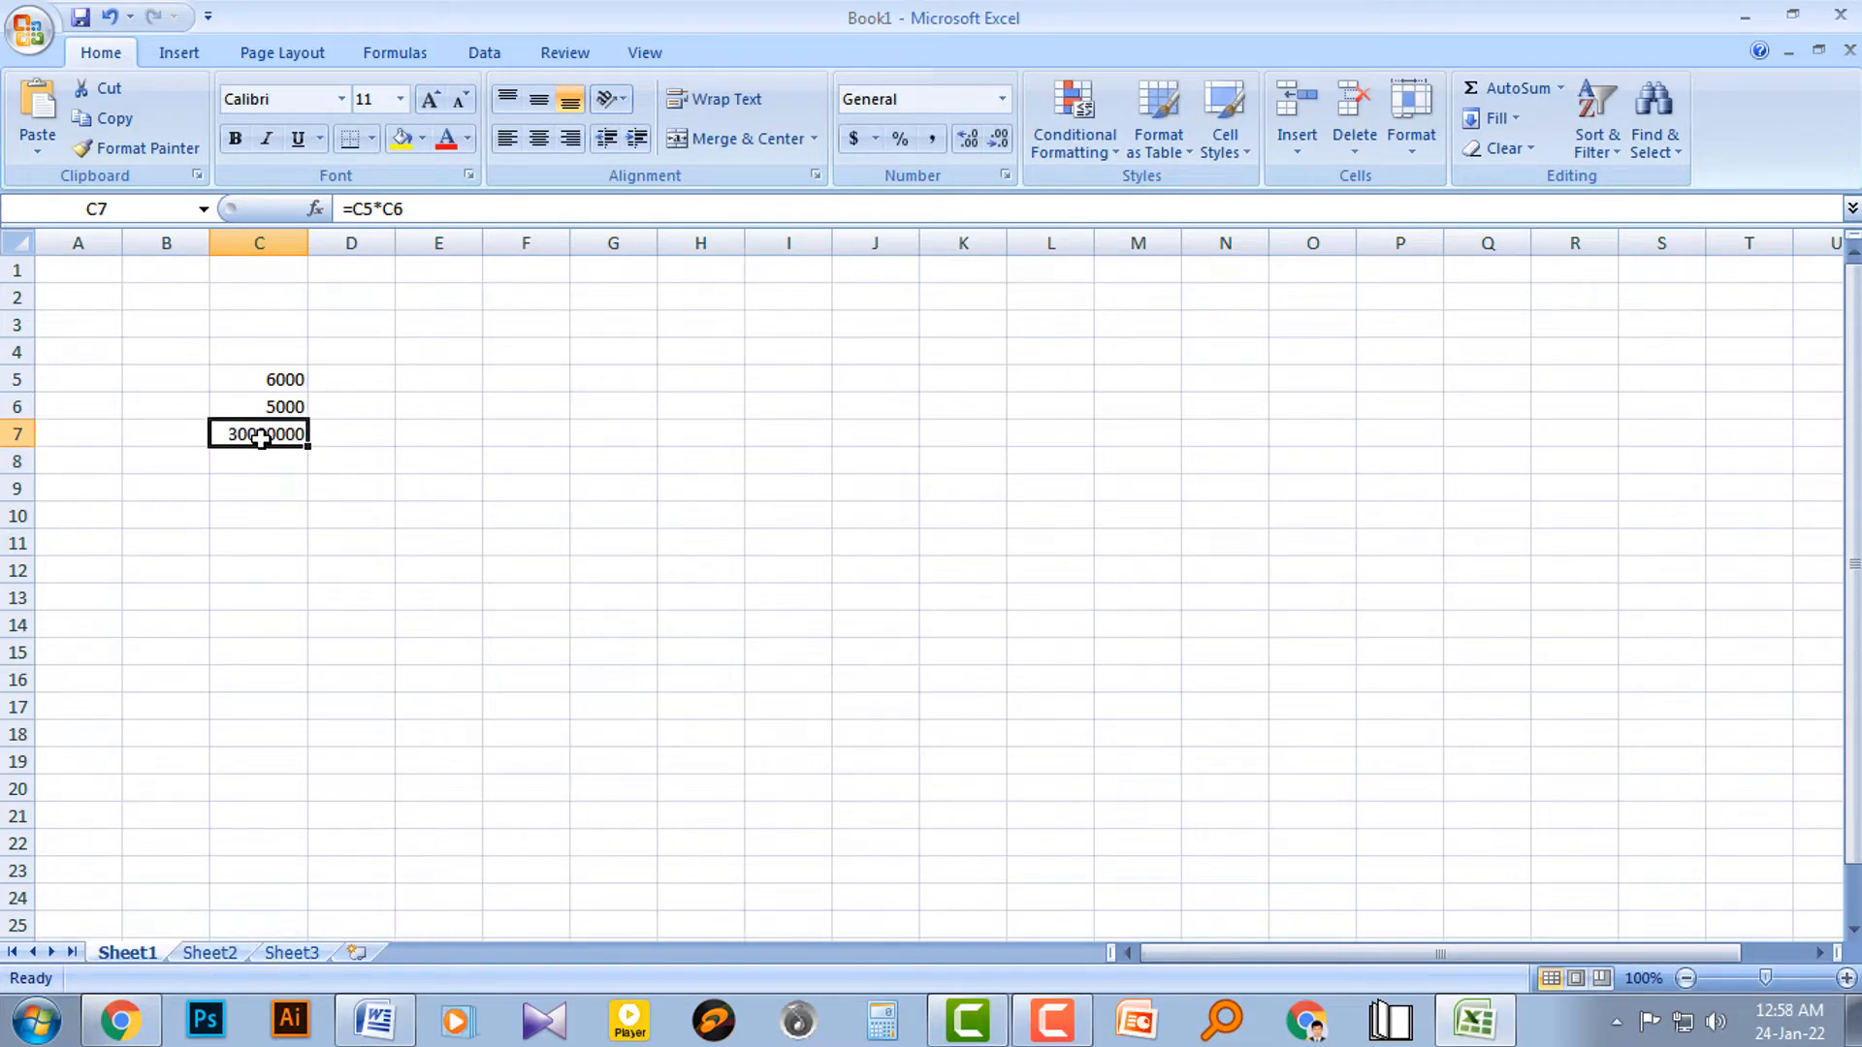
pyautogui.press('Delete')
pyautogui.write('=')
pyautogui.click(281, 383)
pyautogui.write('/')
pyautogui.click(287, 407)
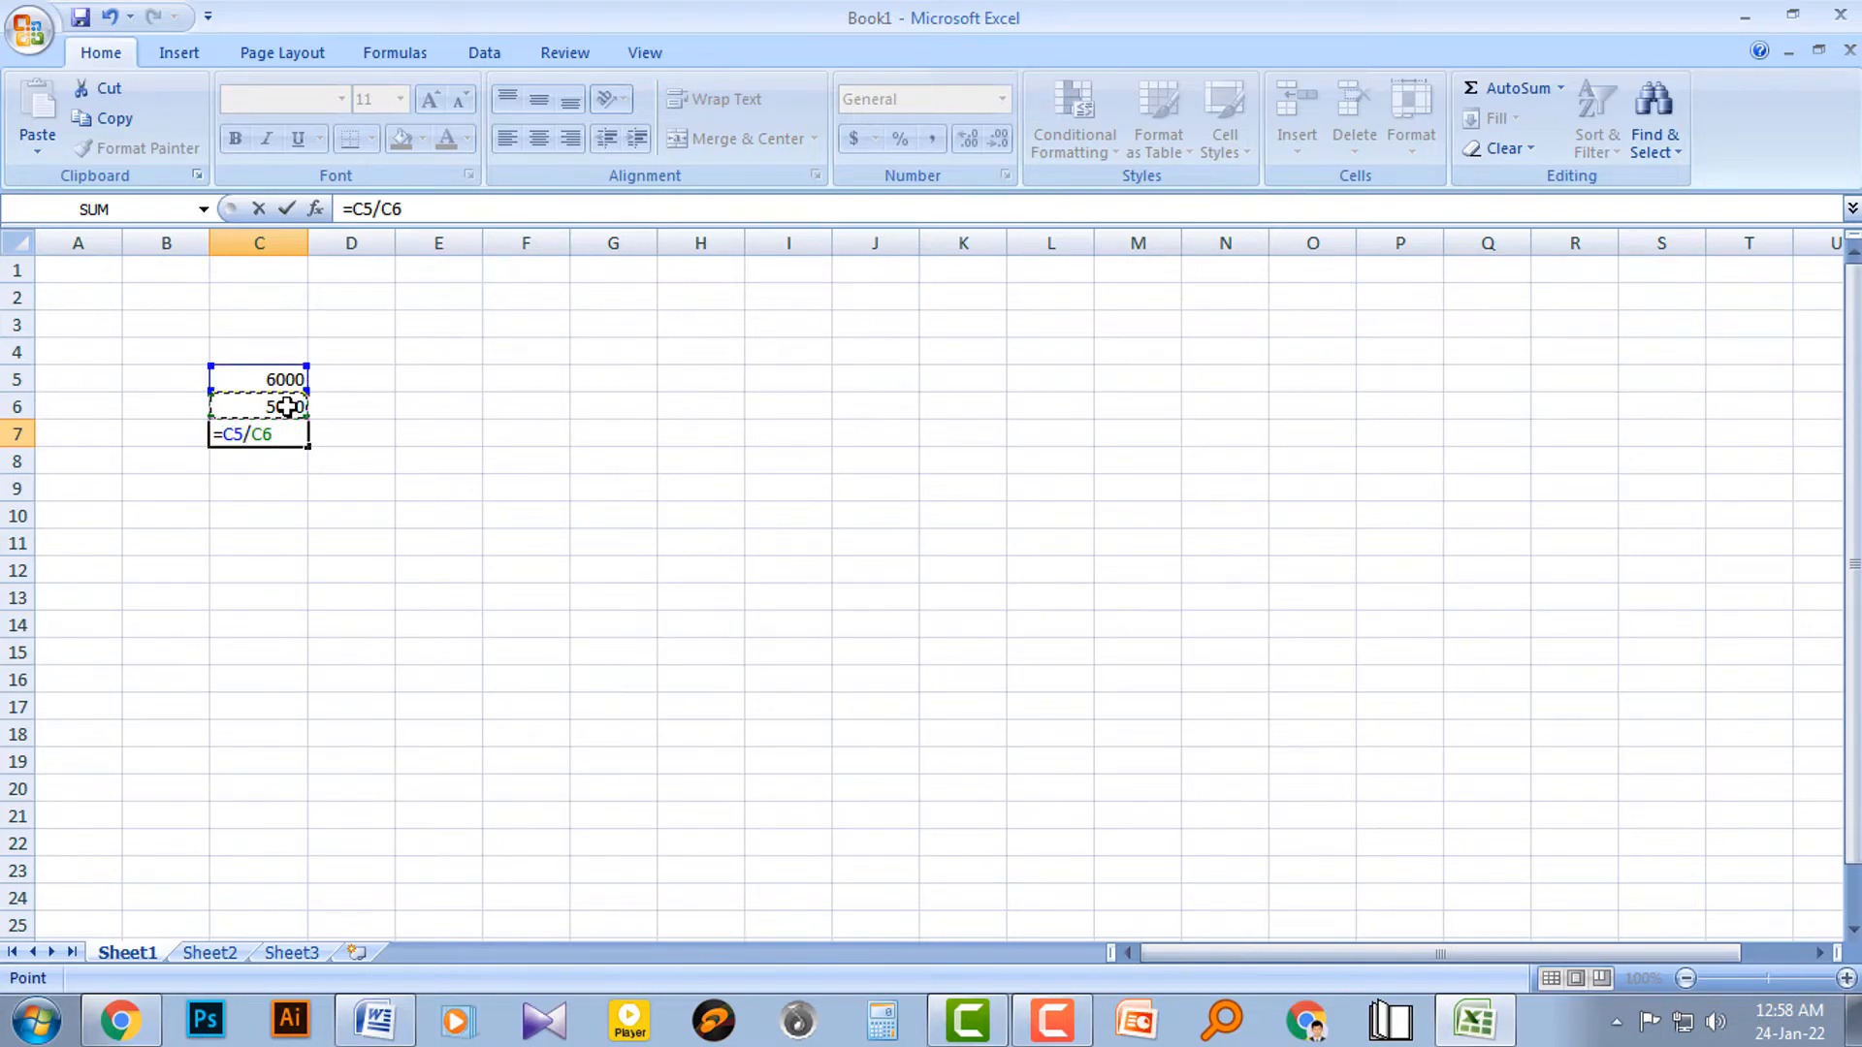
pyautogui.press('Return')
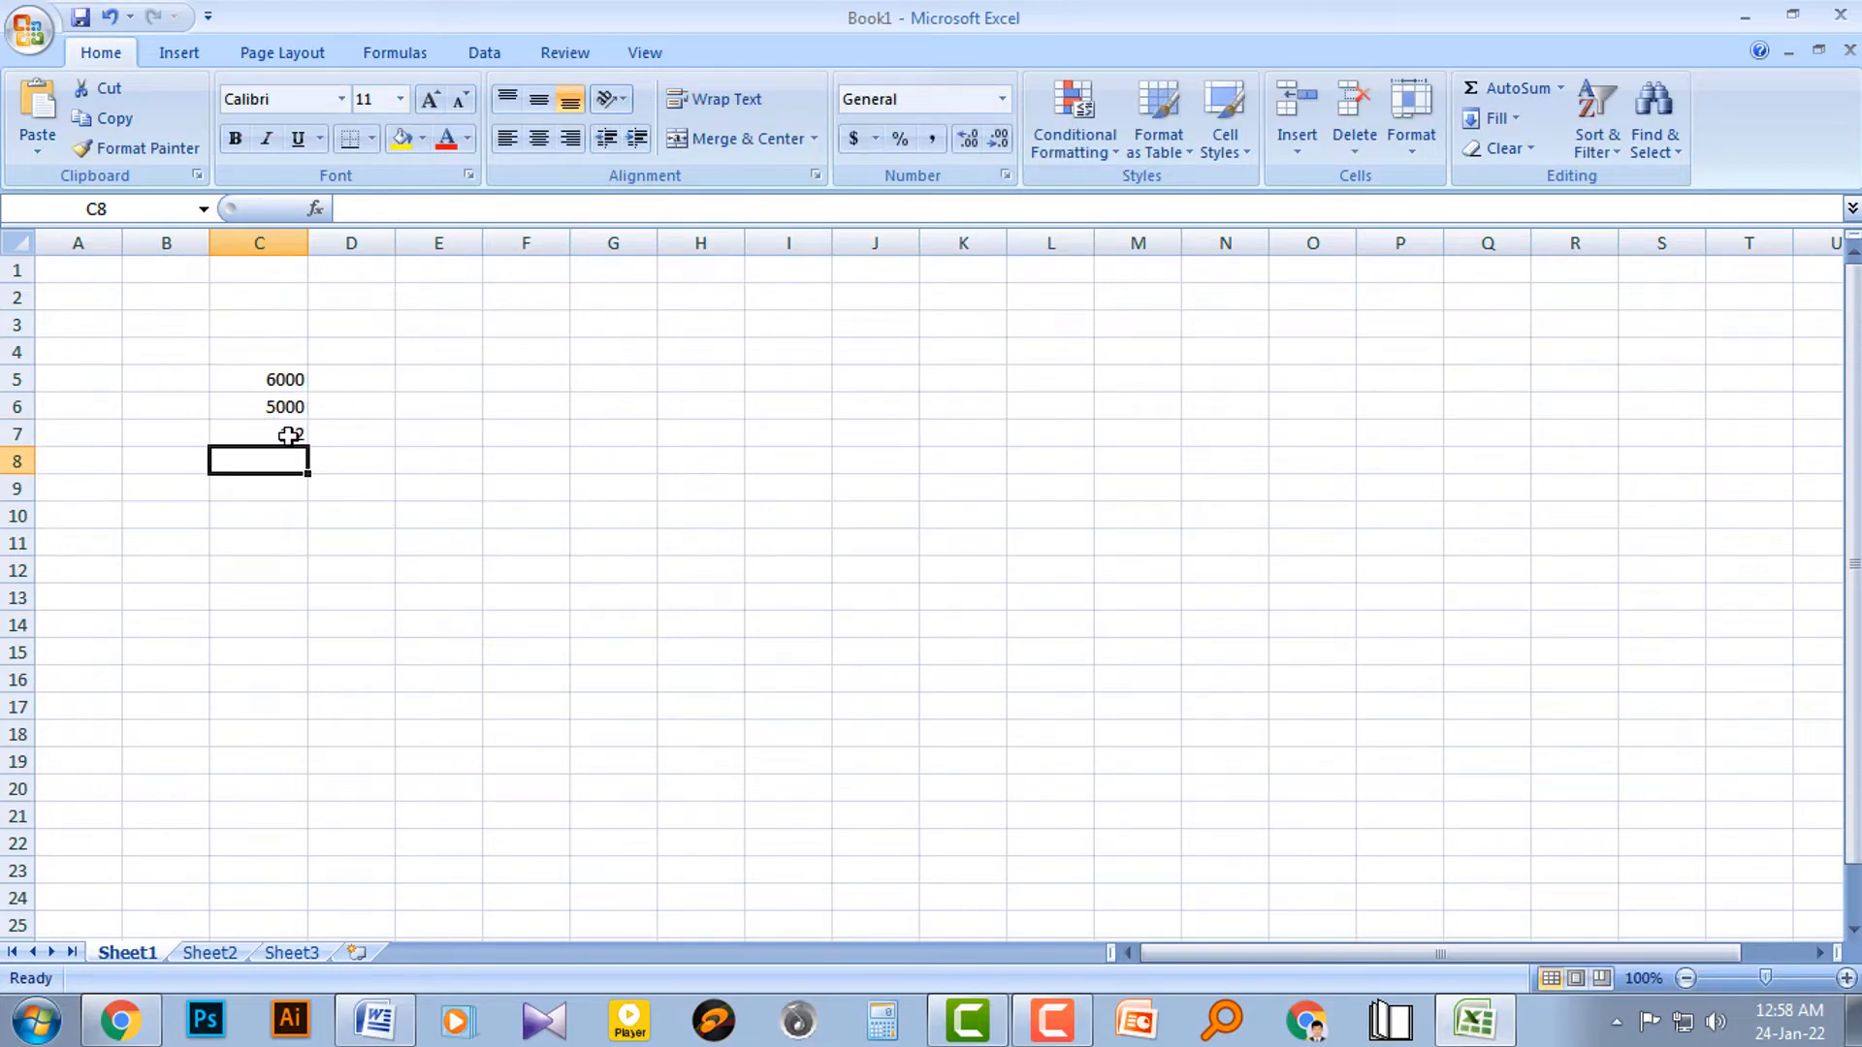
# Step: Clear the division formula from cell C7 and the value from cell C6, keeping only the number in C5
pyautogui.click(289, 436)
pyautogui.press('Delete')
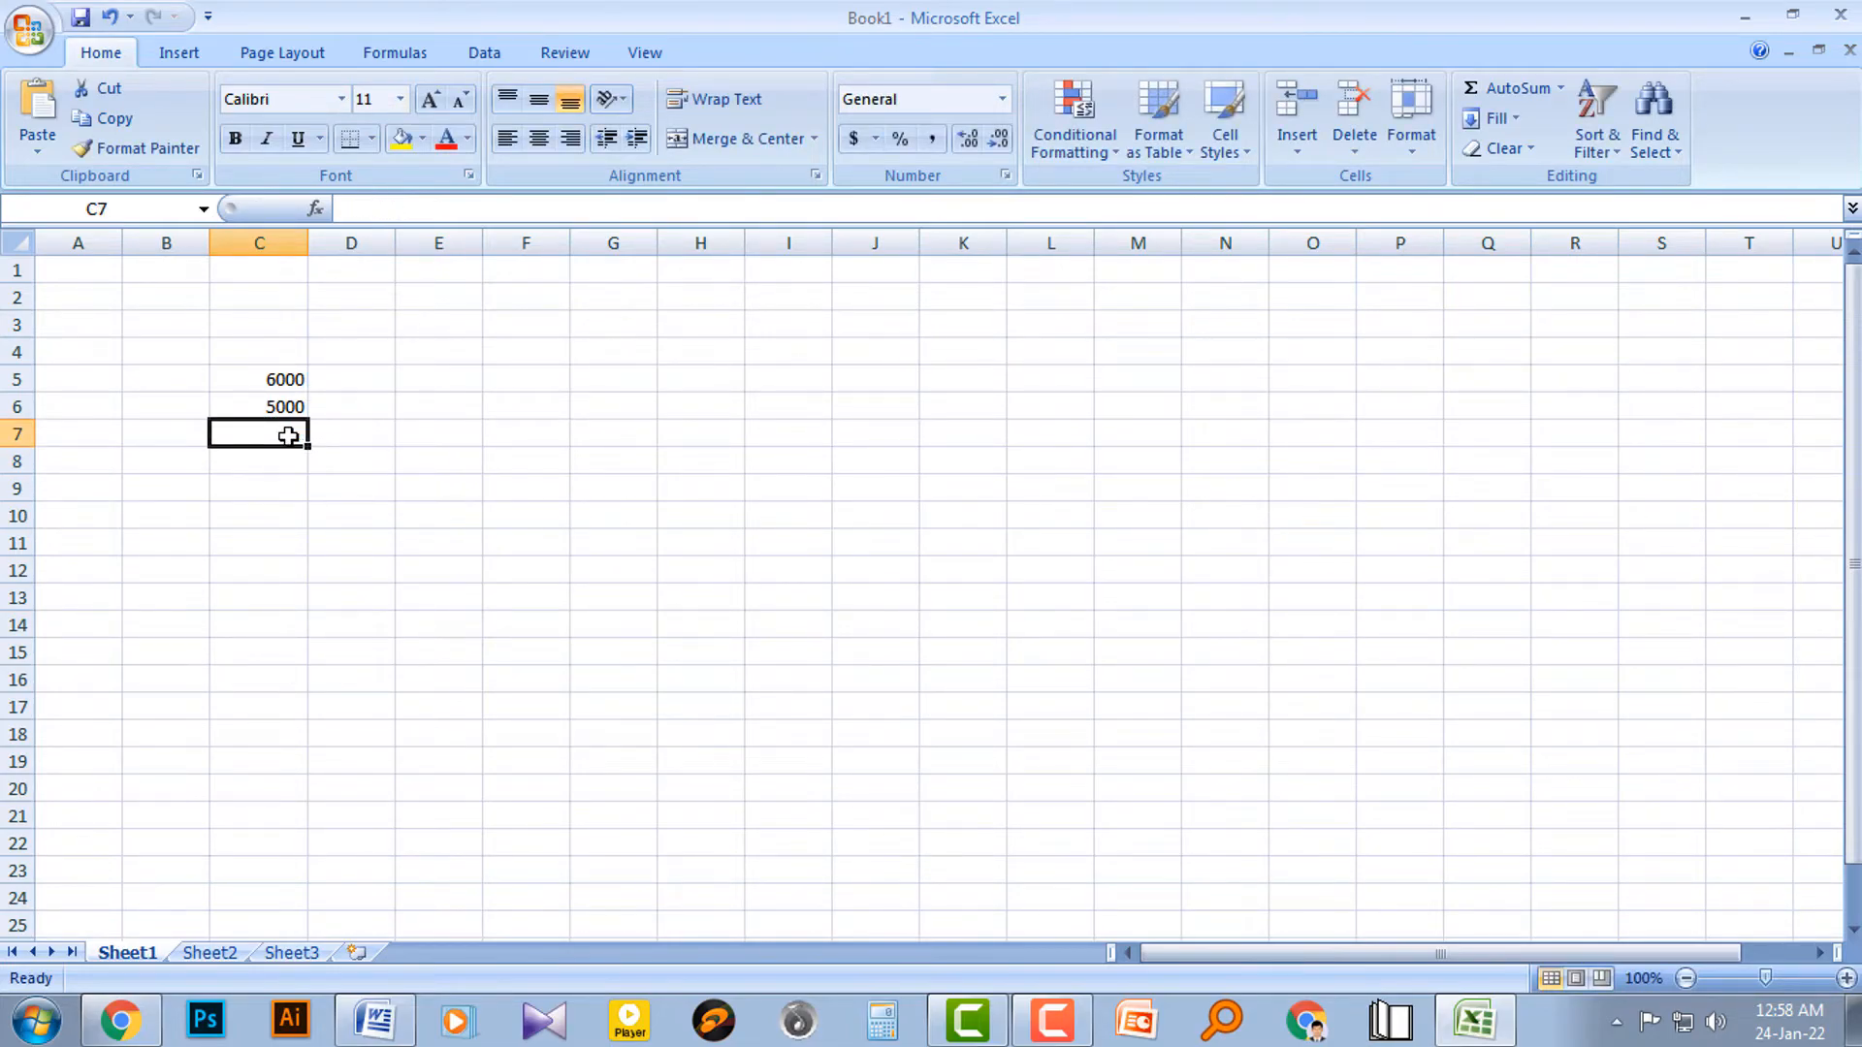
pyautogui.click(283, 407)
pyautogui.press('Delete')
pyautogui.click(280, 380)
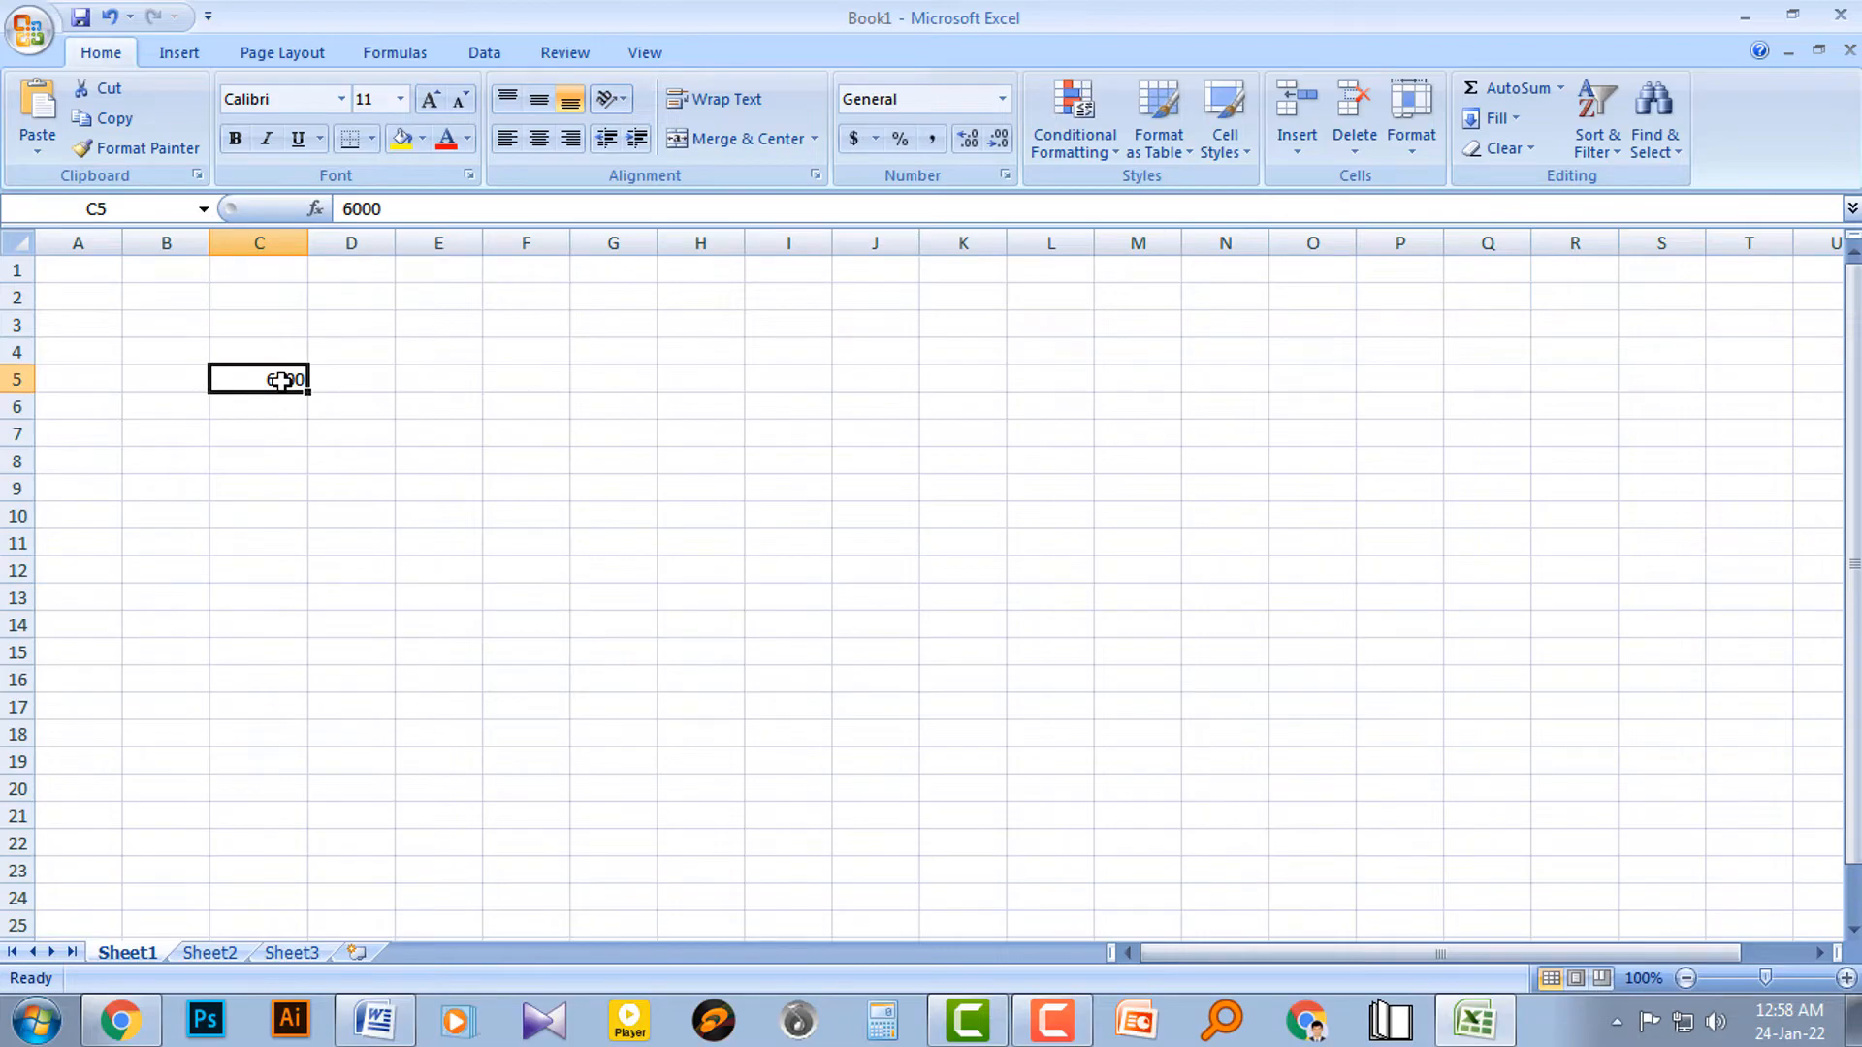
# Step: Calculate 45 percent of C5 in cell C6 with the formula =C5*45%
pyautogui.click(282, 407)
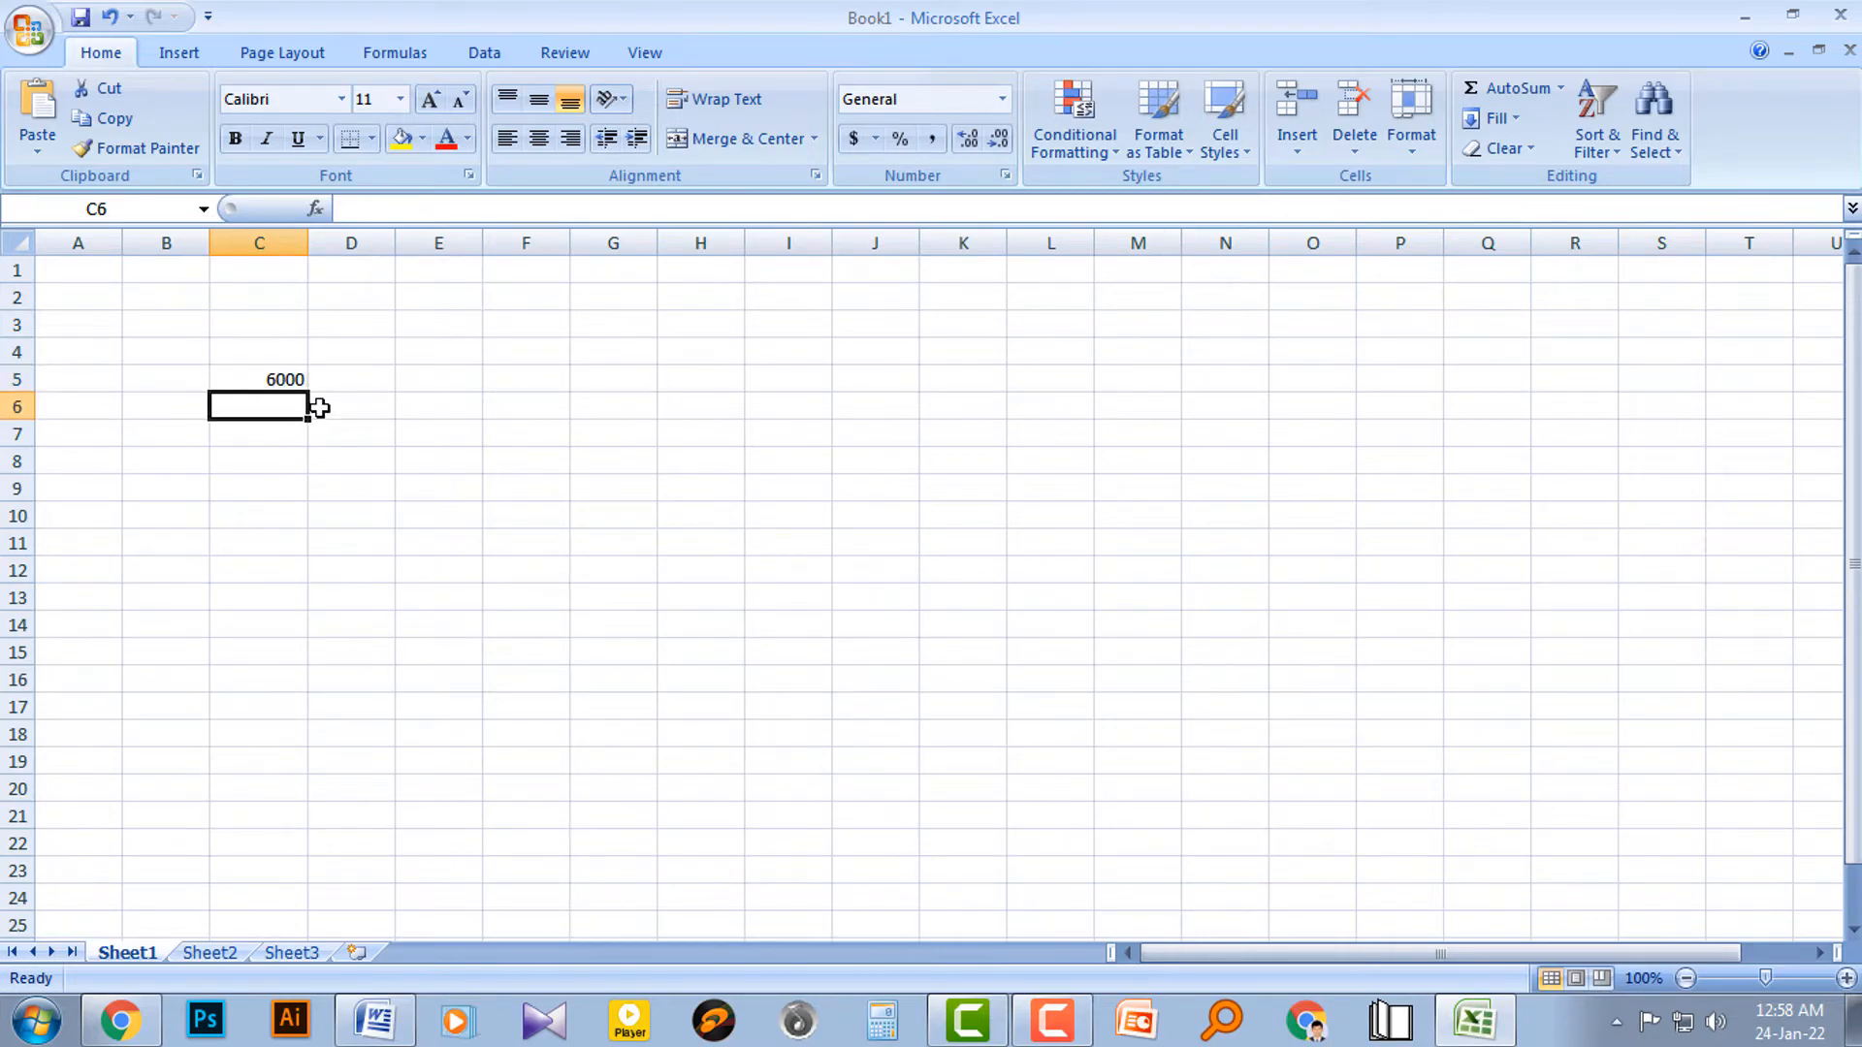
pyautogui.write('=')
pyautogui.click(288, 379)
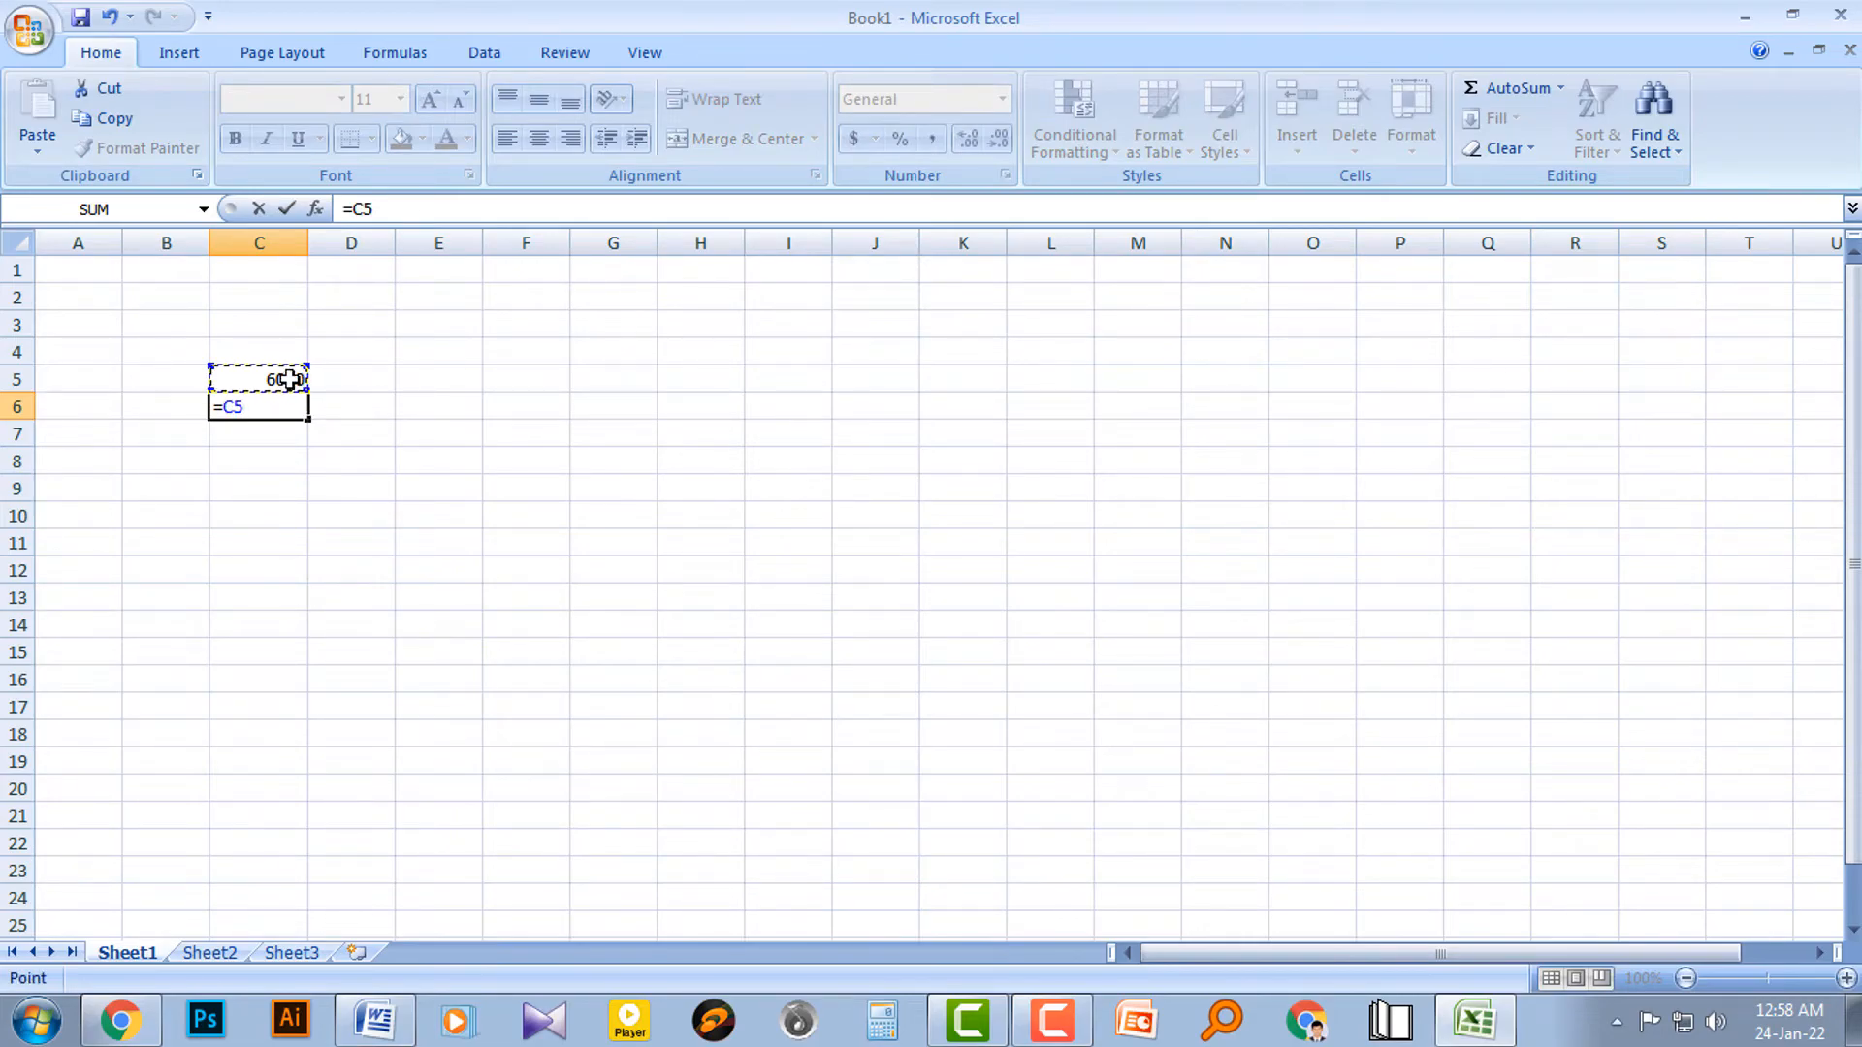
pyautogui.write('*45%')
pyautogui.press('Return')
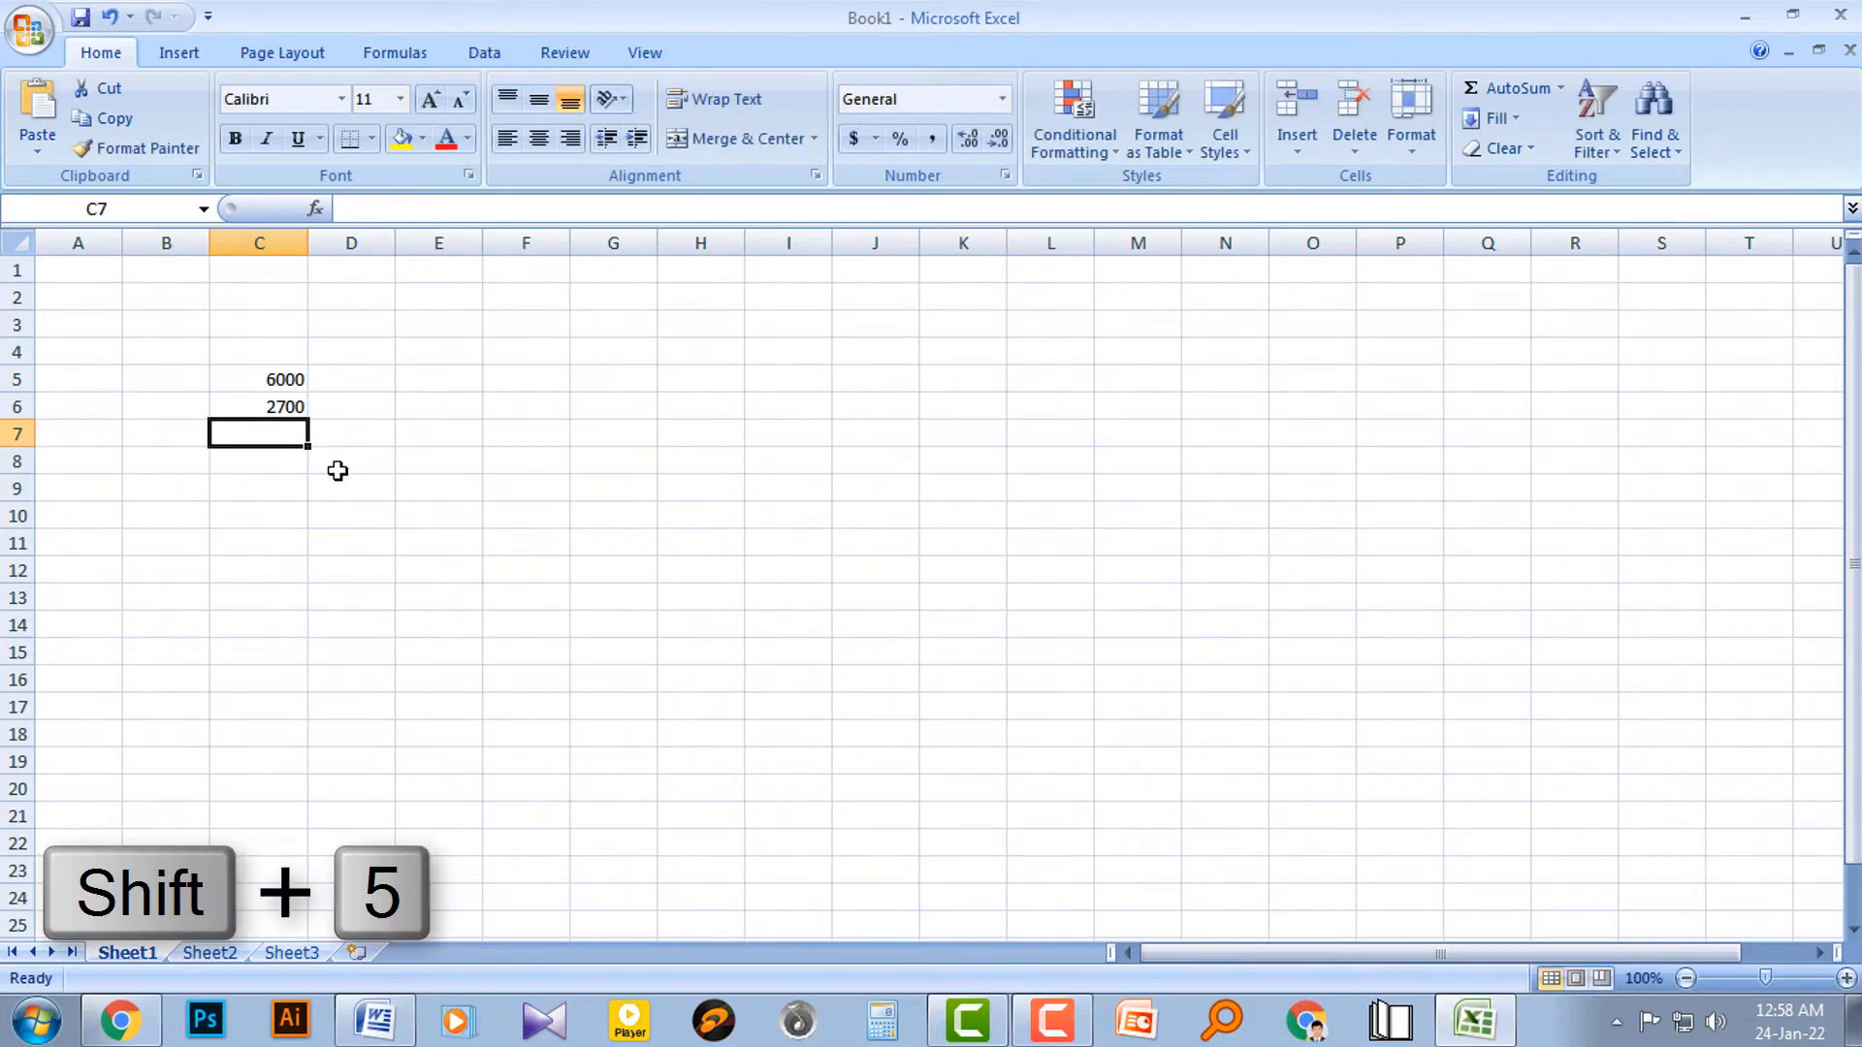
# Step: Clear the percentage formula from cell C6 and enter 3000 in cell D5 beside the first number
pyautogui.click(293, 406)
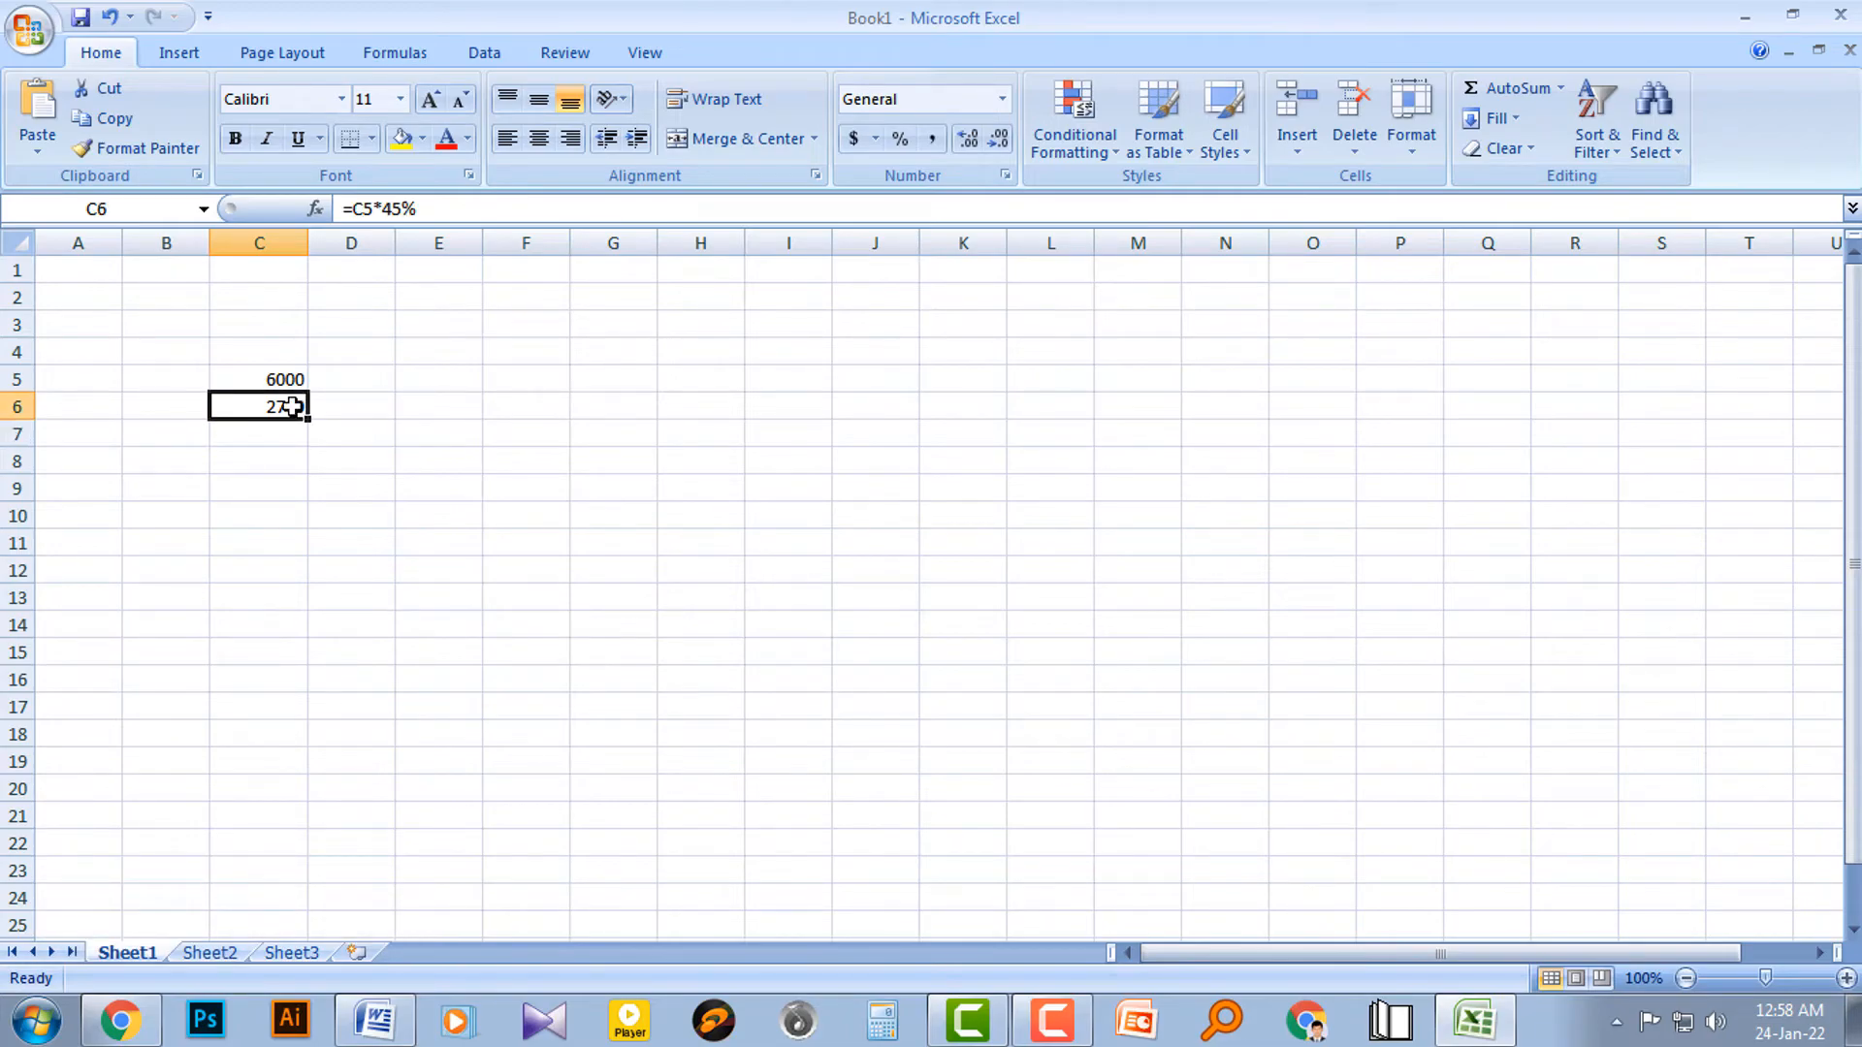
pyautogui.press('Delete')
pyautogui.click(283, 381)
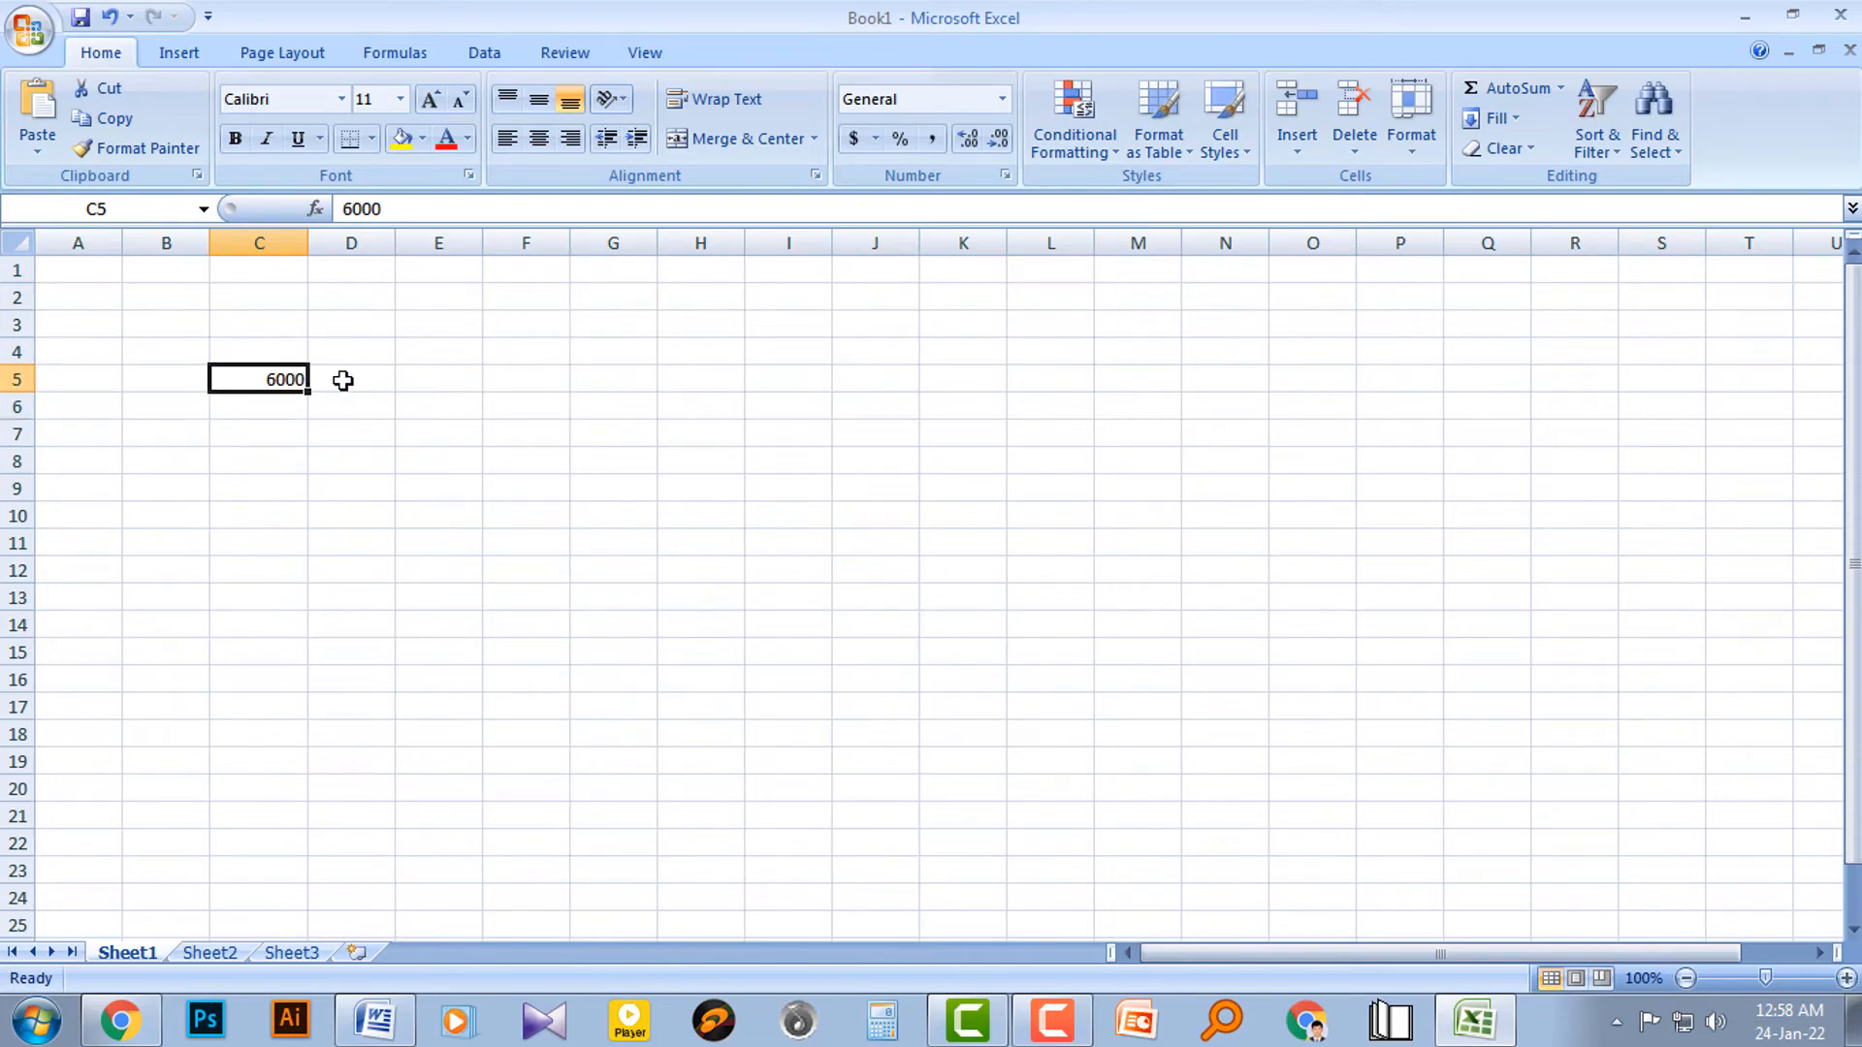
pyautogui.click(353, 382)
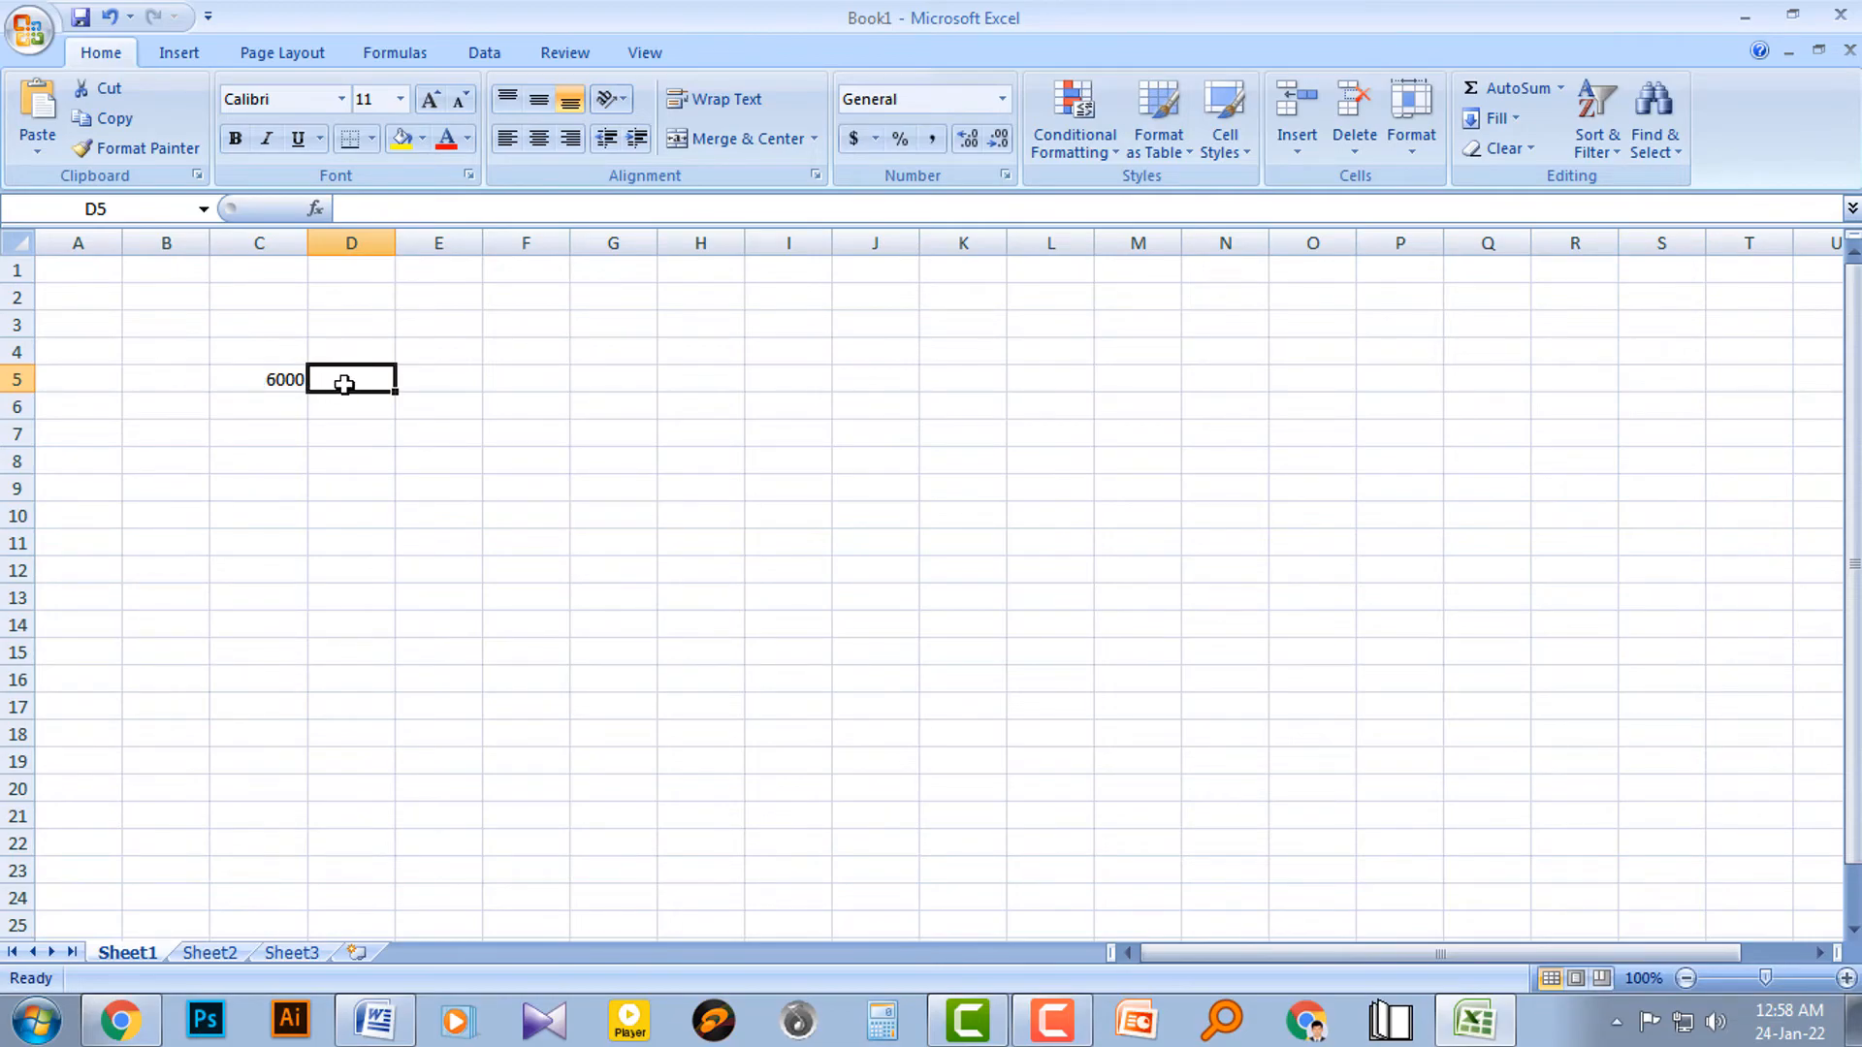
pyautogui.write('3000')
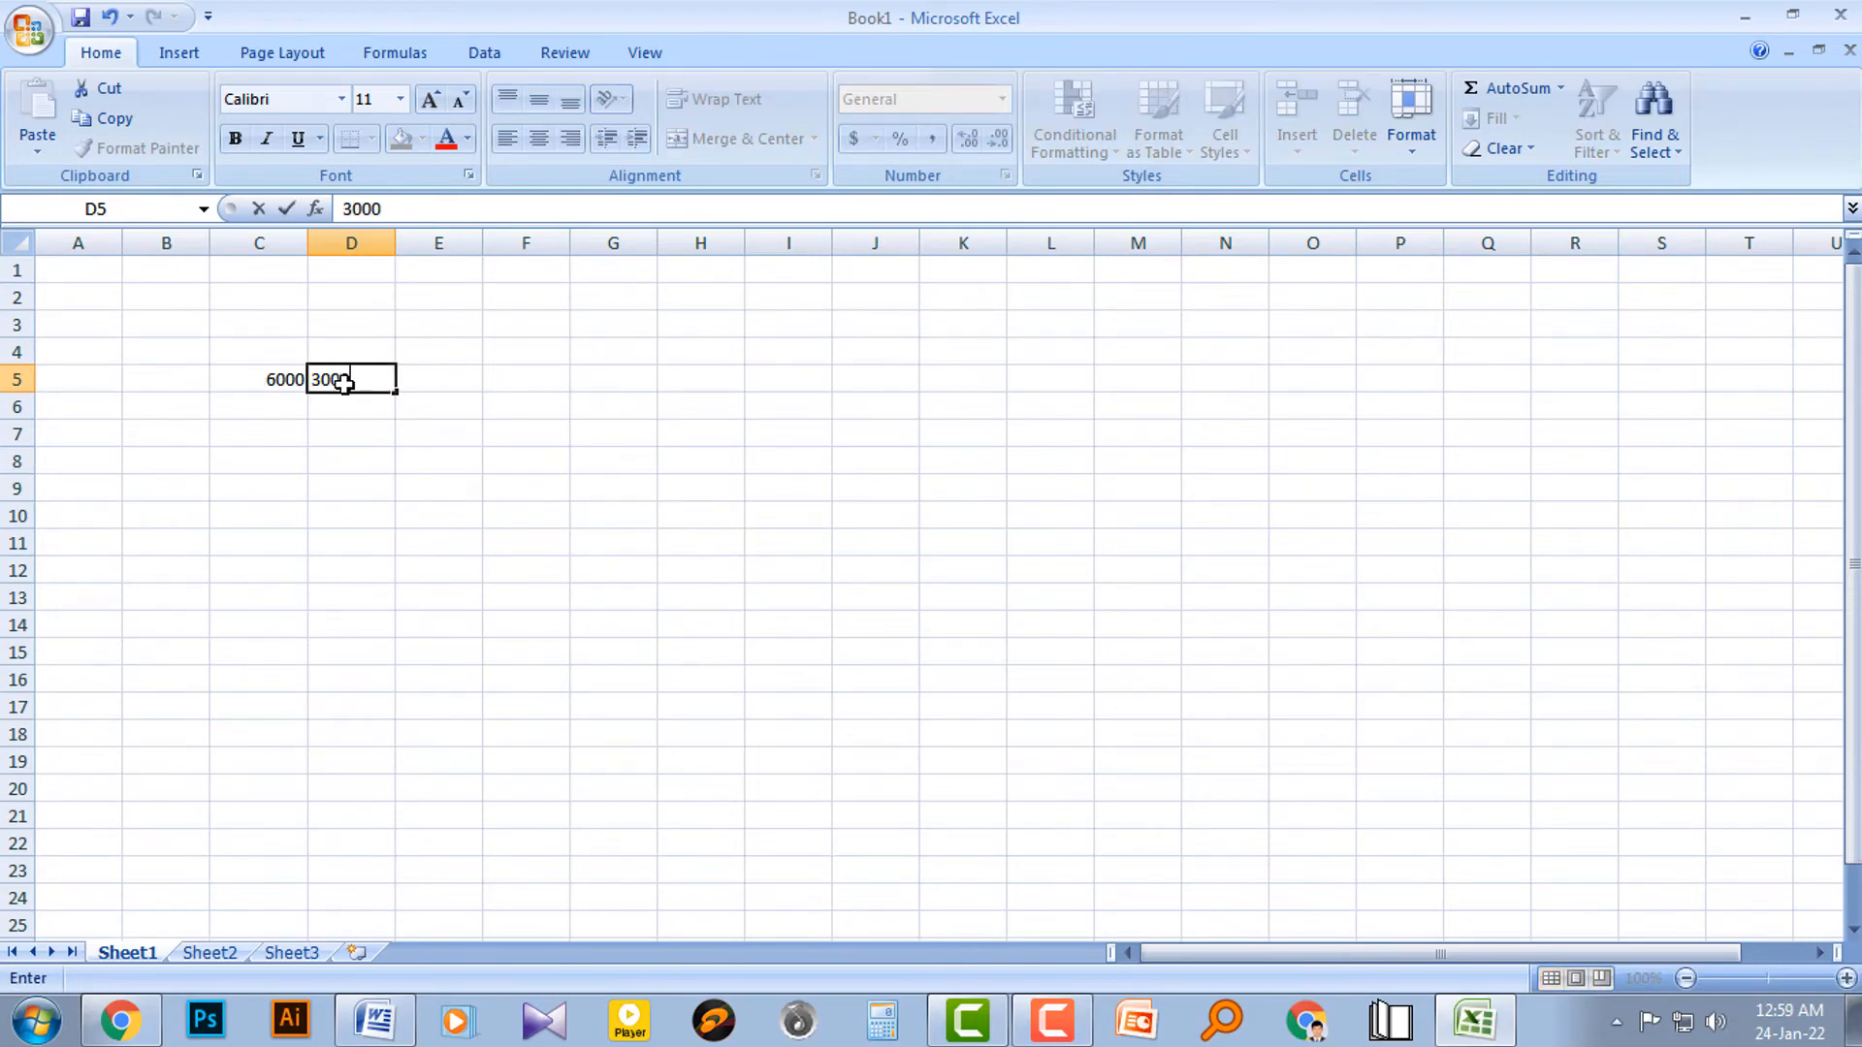
# Step: Add the two numbers in row 5 in cell E5 with the formula =C5+D5
pyautogui.click(426, 380)
pyautogui.write('=')
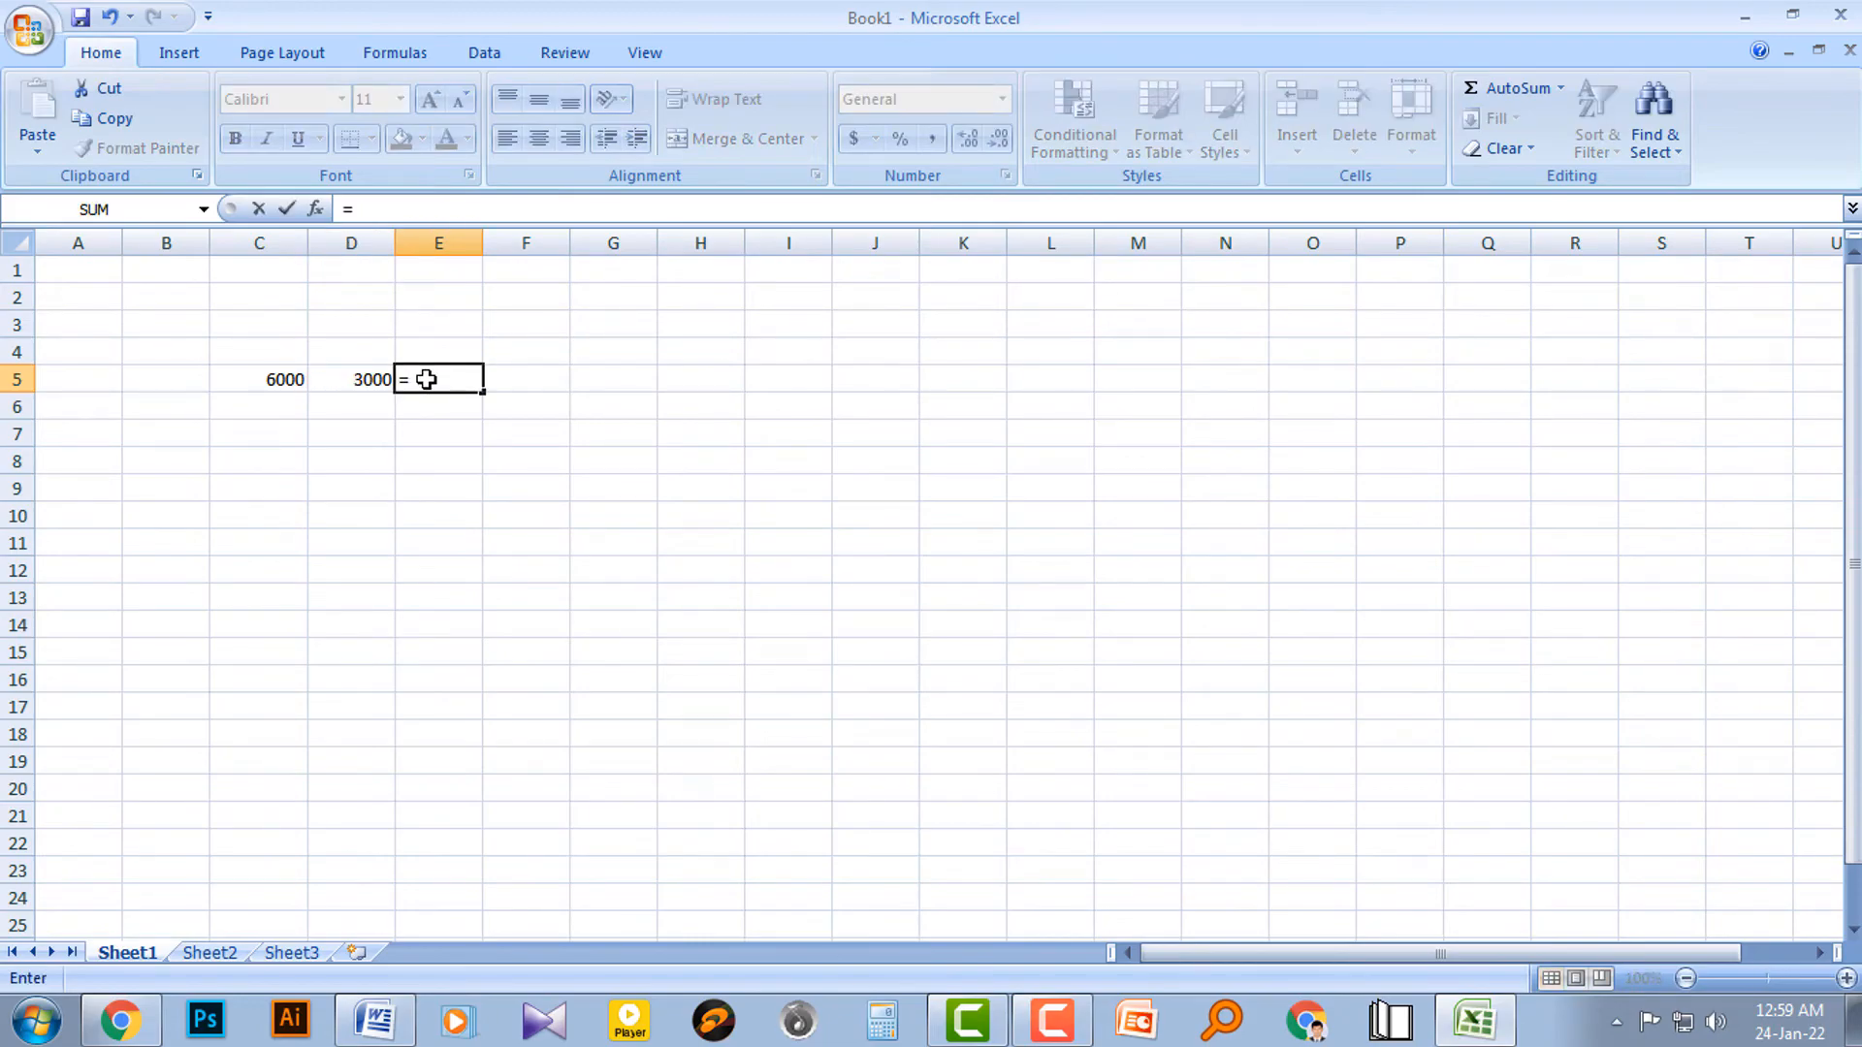
pyautogui.click(290, 381)
pyautogui.write('+')
pyautogui.click(357, 382)
pyautogui.press('Return')
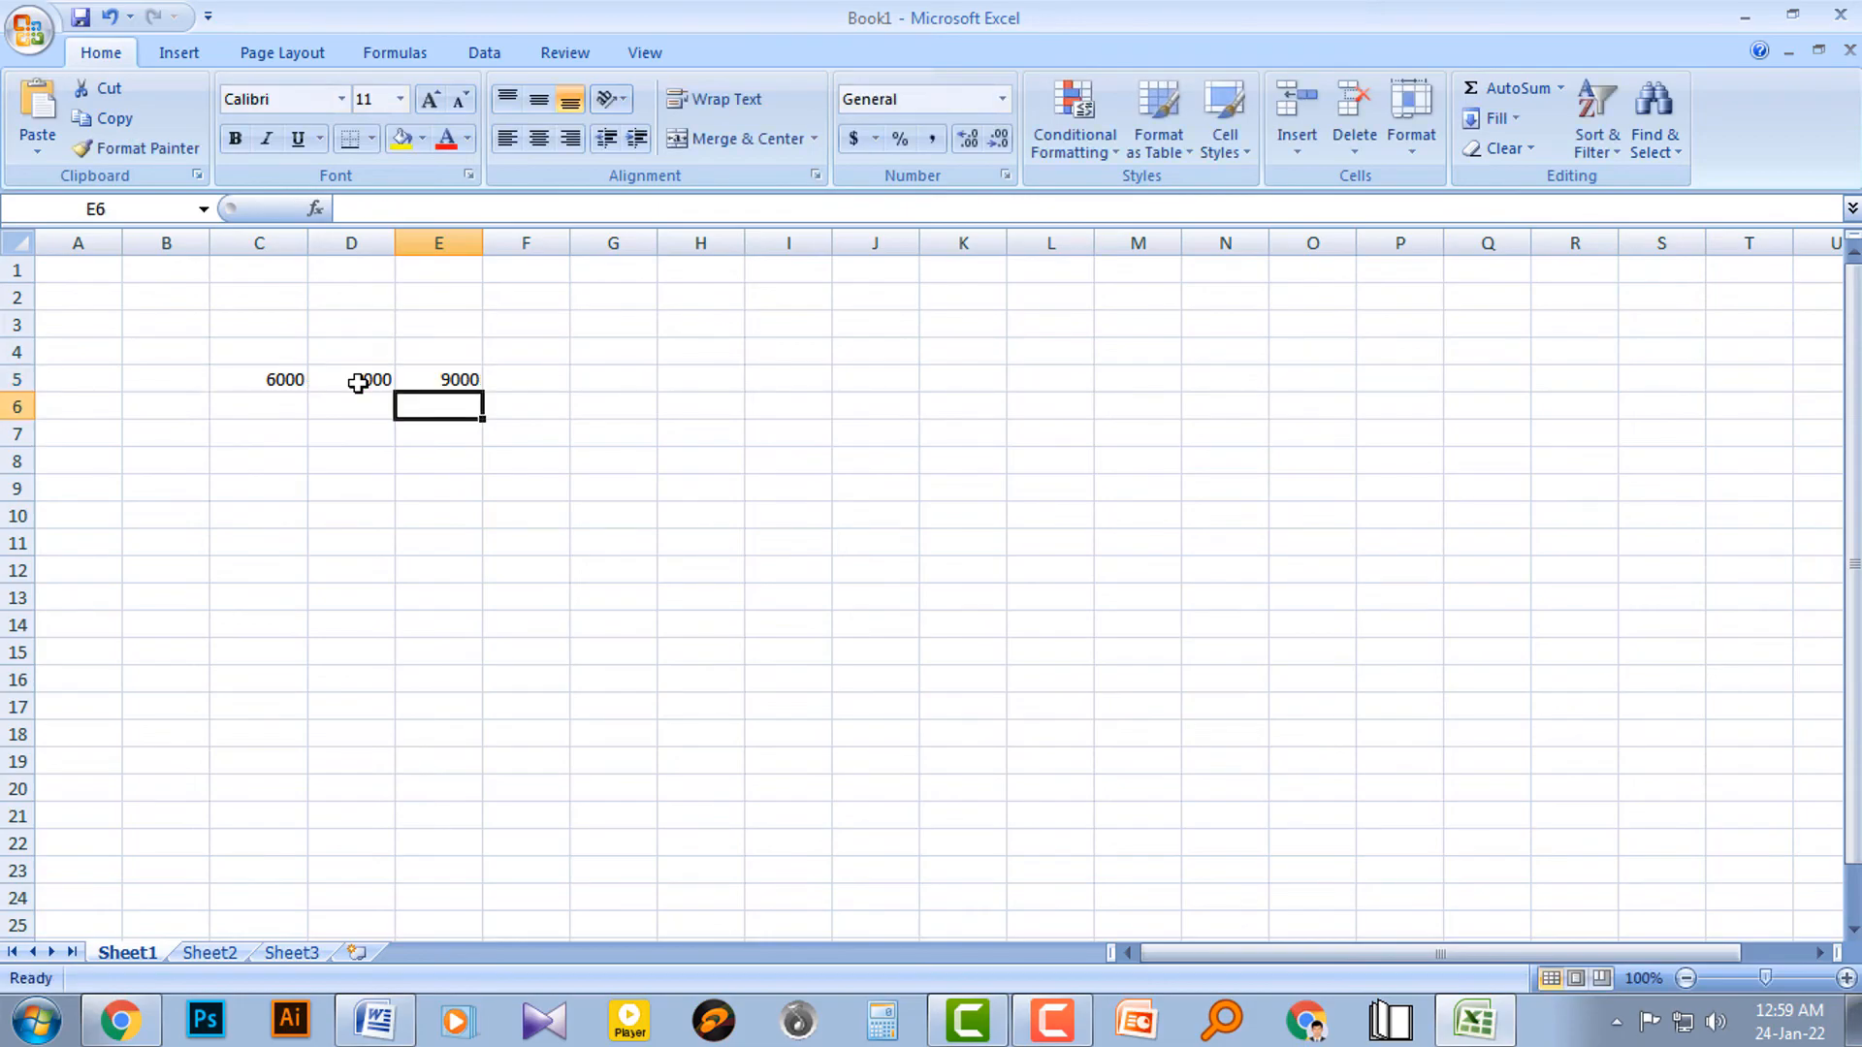